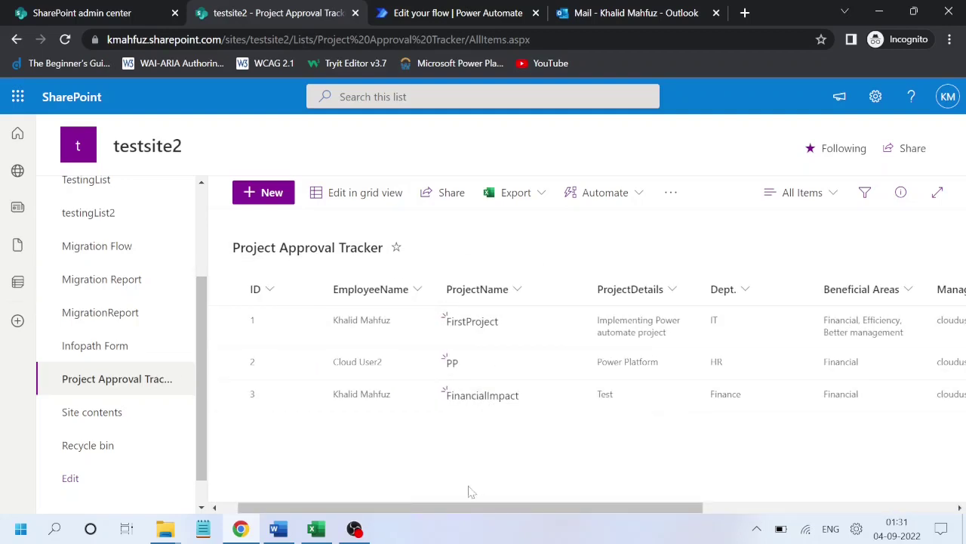
- Look through the Project Approval Tracker columns, and collapse the Apply to each action in Power Automate's Monthly Reports flow
{"action": "left_click_drag", "start_coordinate": [432, 512], "coordinate": [682, 509]}
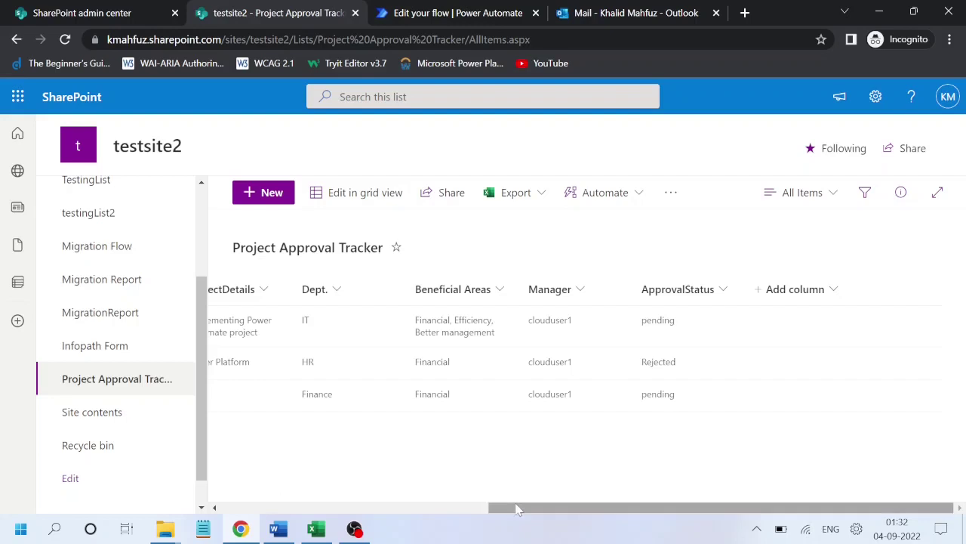
{"action": "left_click_drag", "start_coordinate": [496, 508], "coordinate": [213, 502]}
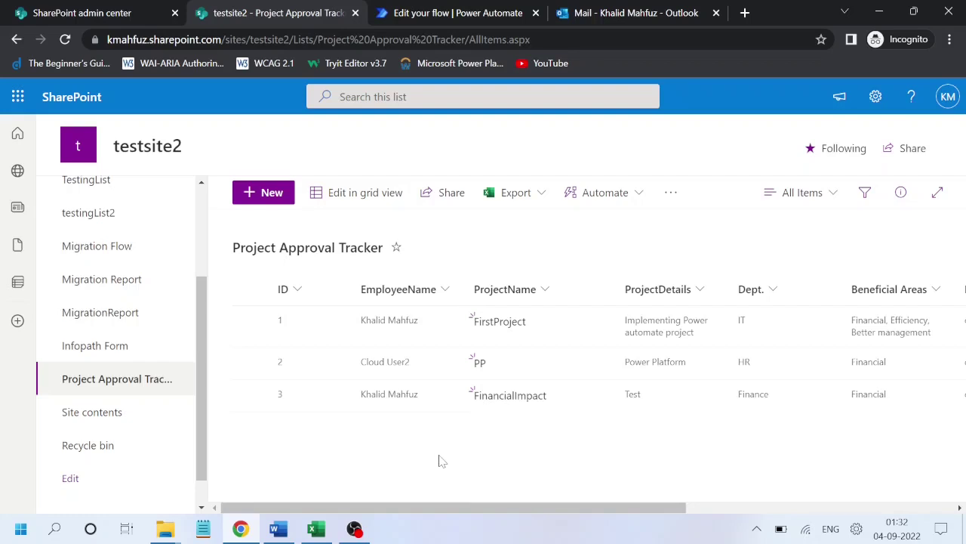
{"action": "left_click", "coordinate": [459, 14]}
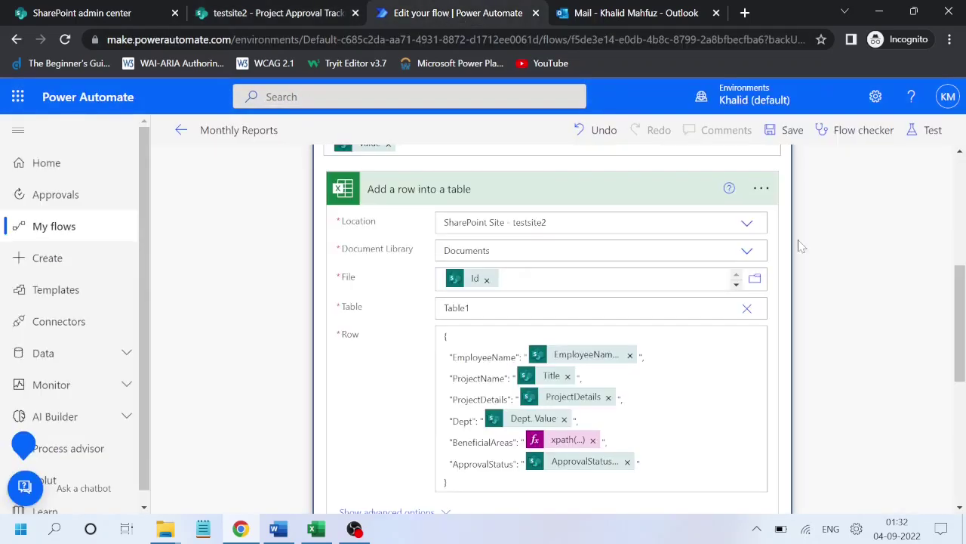
{"action": "left_click_drag", "start_coordinate": [962, 268], "coordinate": [962, 161]}
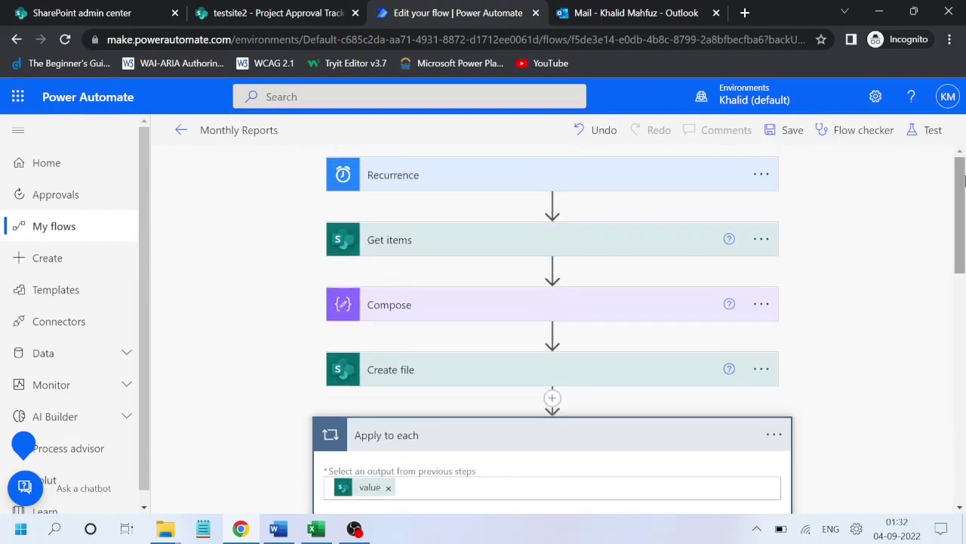
{"action": "left_click", "coordinate": [494, 435]}
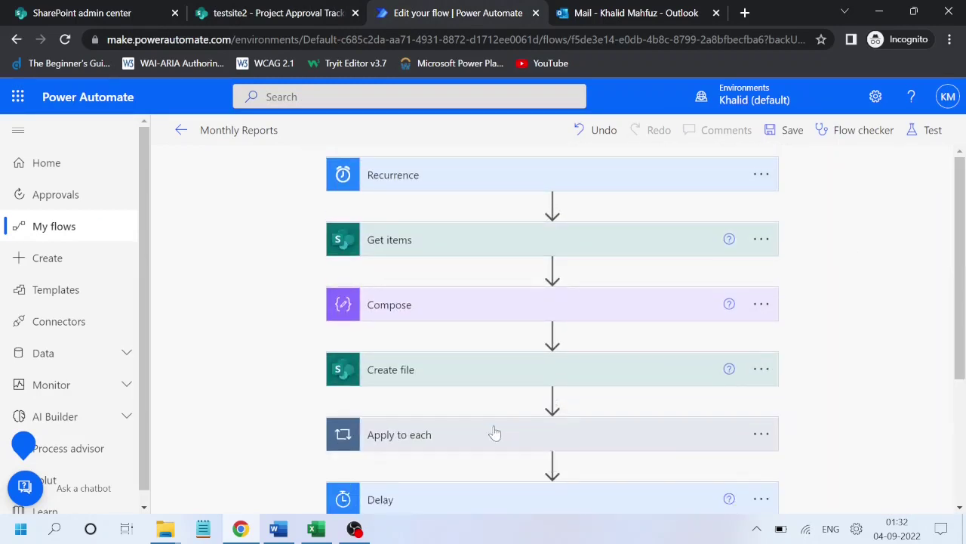
- Run the Monthly Reports flow as a test and show its run page
{"action": "left_click", "coordinate": [933, 130]}
{"action": "left_click", "coordinate": [752, 489]}
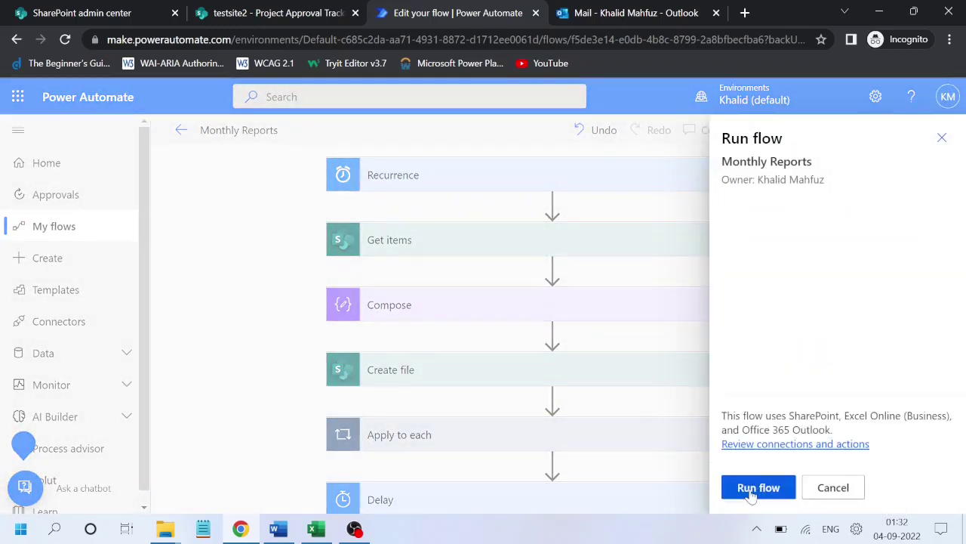
{"action": "left_click", "coordinate": [758, 488]}
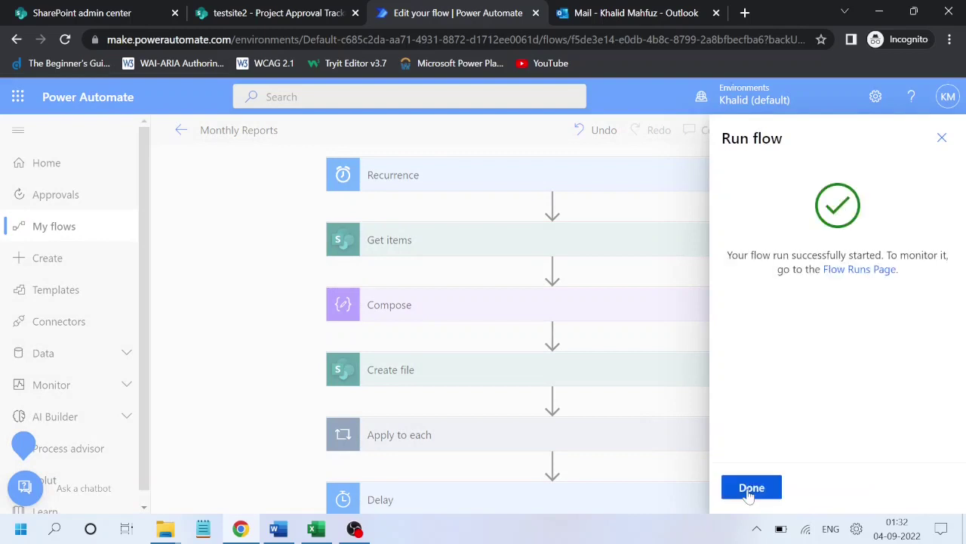
{"action": "left_click", "coordinate": [751, 487]}
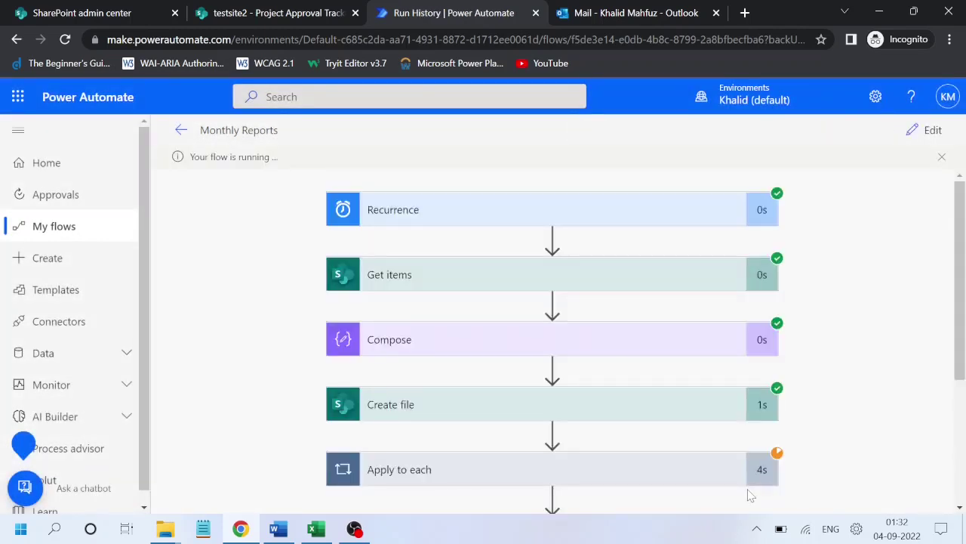
- Follow the progress of the flow run through all its actions, from Recurrence to Send an email (V2)
{"action": "left_click_drag", "start_coordinate": [964, 287], "coordinate": [964, 266]}
{"action": "left_click_drag", "start_coordinate": [964, 259], "coordinate": [965, 221]}
{"action": "scroll", "coordinate": [712, 257], "scroll_direction": "down", "scroll_amount": 1}
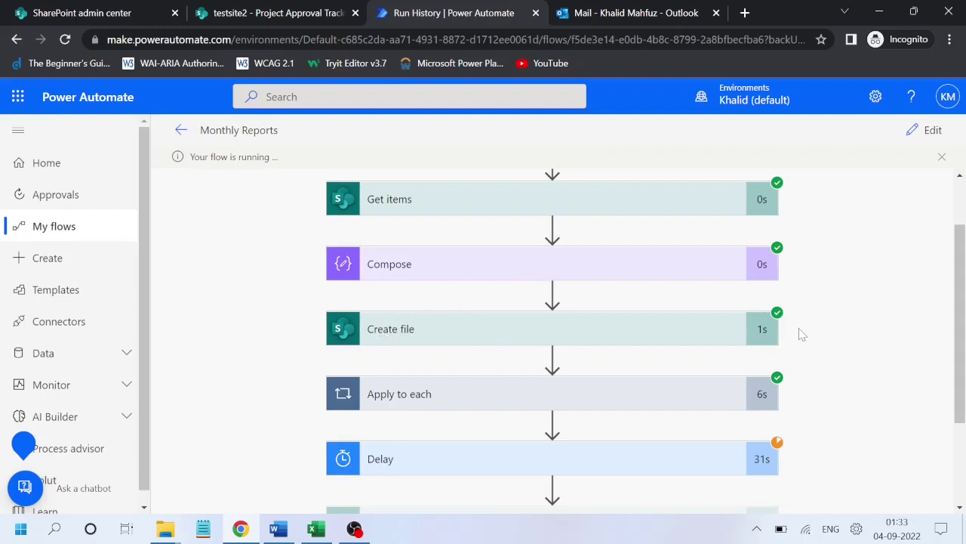
{"action": "scroll", "coordinate": [963, 299], "scroll_direction": "down", "scroll_amount": 2}
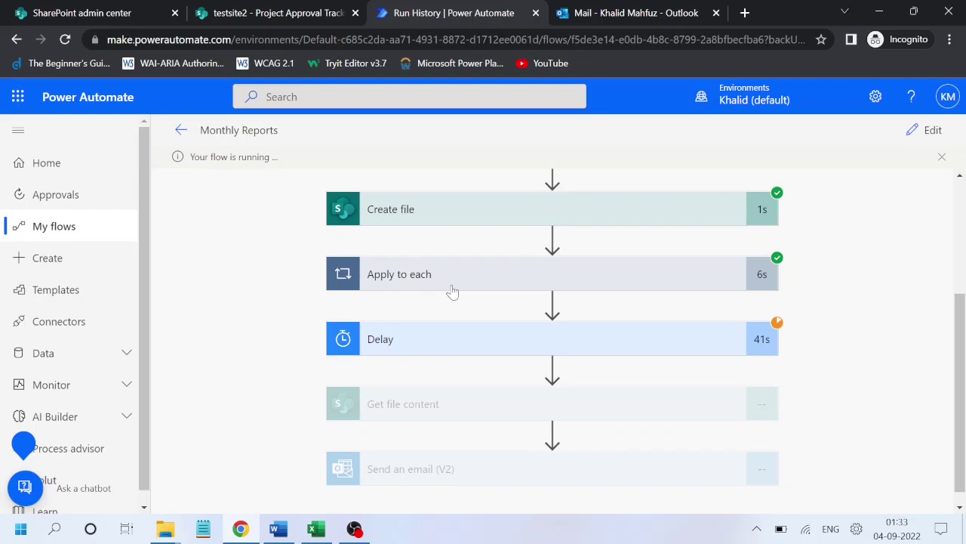
{"action": "scroll", "coordinate": [963, 277], "scroll_direction": "up", "scroll_amount": 3}
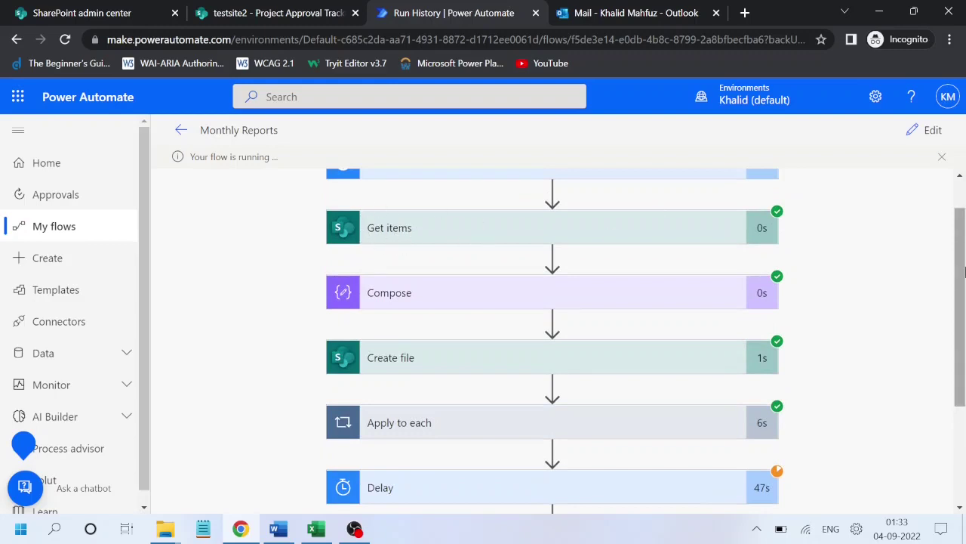
{"action": "scroll", "coordinate": [964, 277], "scroll_direction": "down", "scroll_amount": 3}
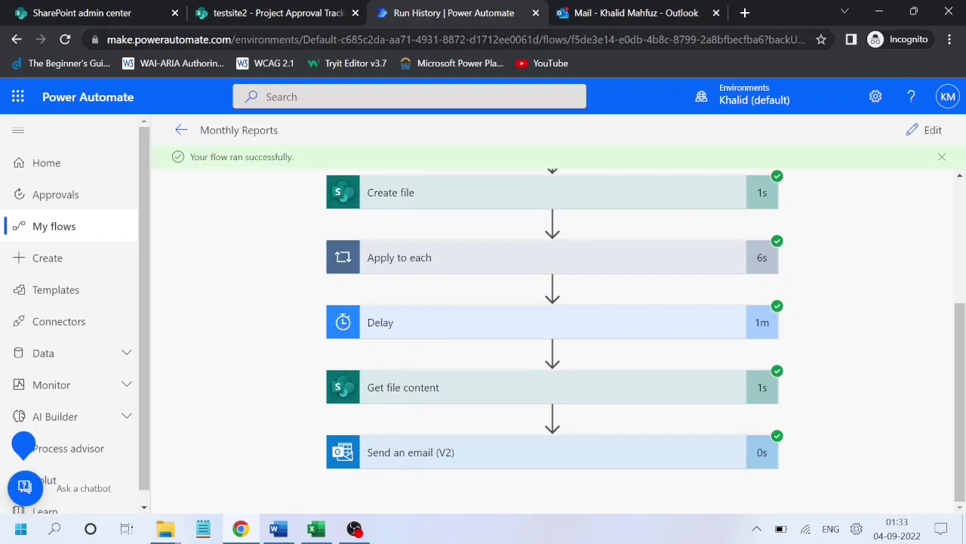
- Switch to Outlook, preview September2022.xlsx from the newest Email Attachment report message, and check the approval status of both rows
{"action": "left_click", "coordinate": [608, 17]}
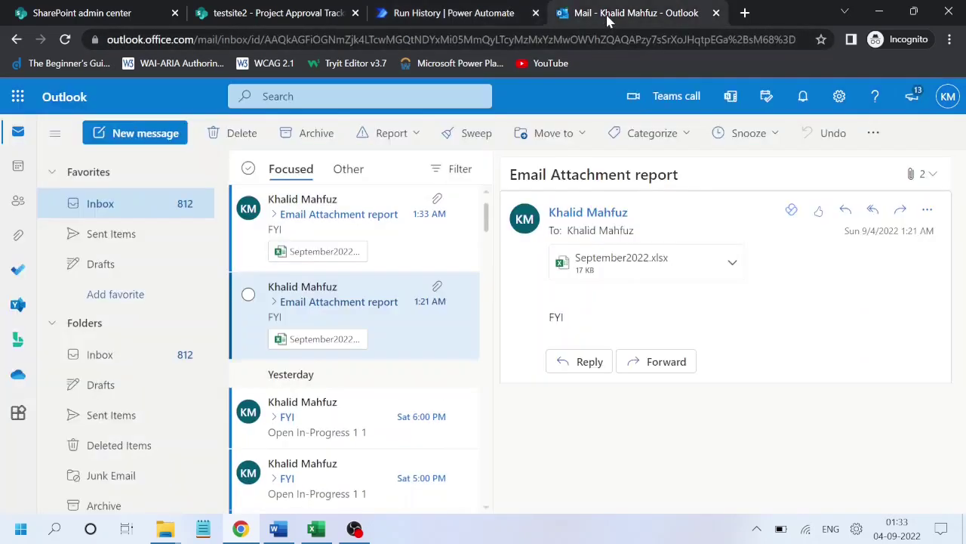
{"action": "left_click", "coordinate": [326, 211]}
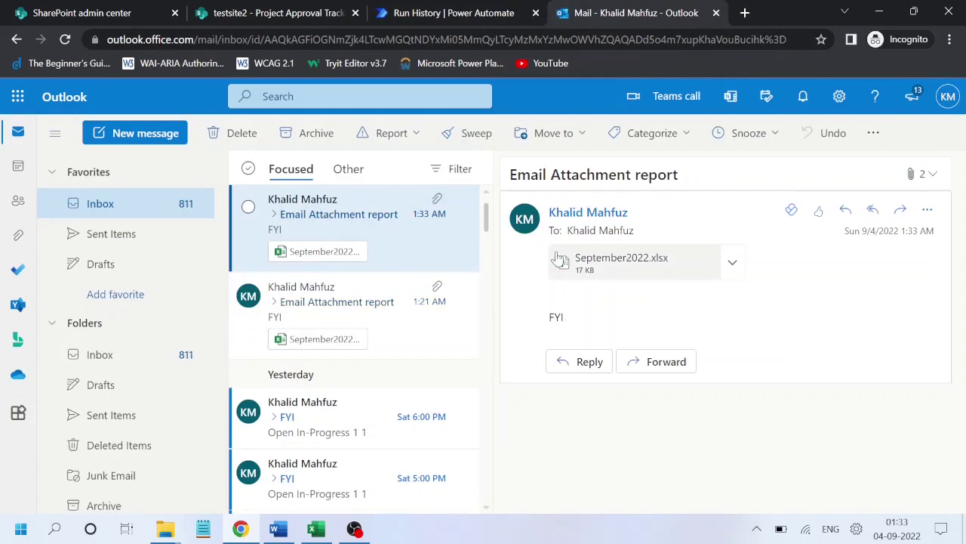
{"action": "left_click", "coordinate": [664, 276]}
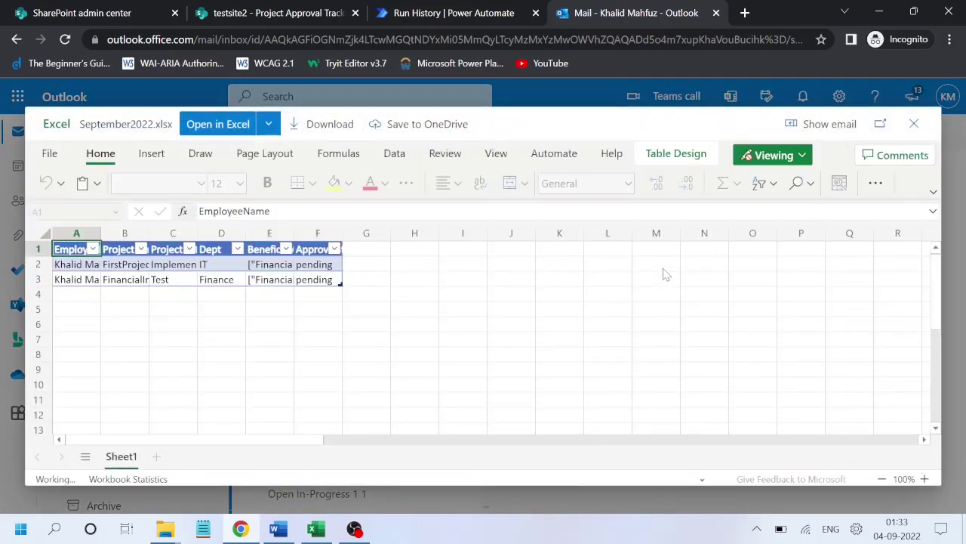
{"action": "left_click", "coordinate": [326, 267]}
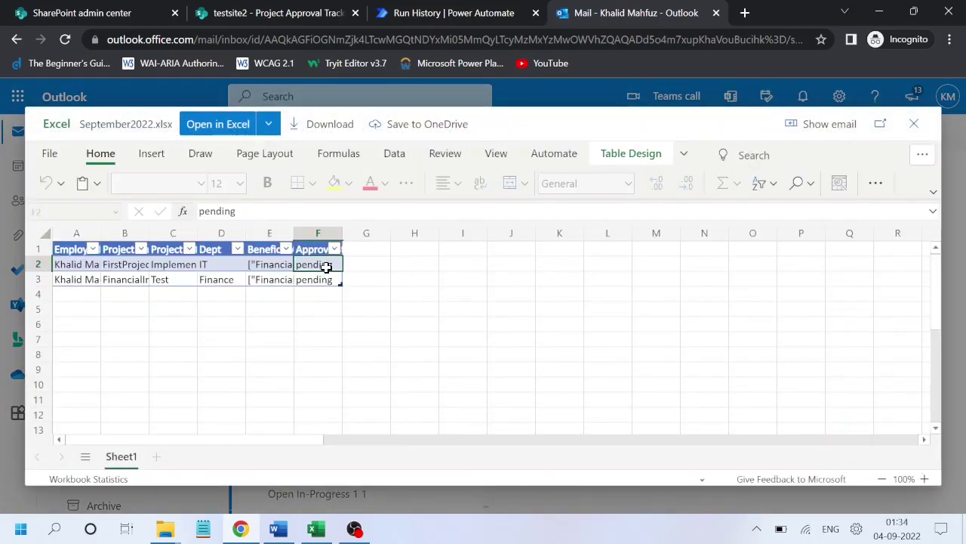
{"action": "left_click", "coordinate": [320, 280]}
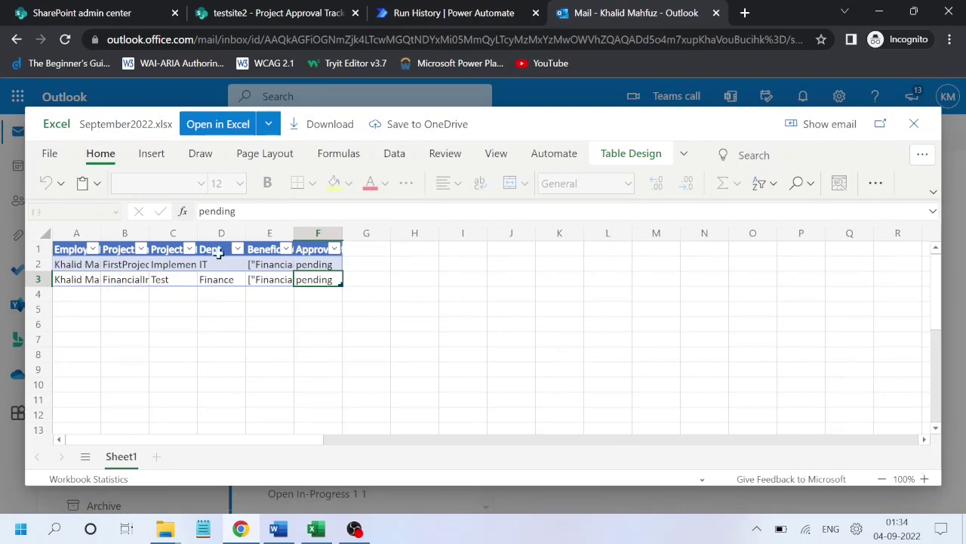
- Examine the ApprovalStatus and Beneficial Areas values of the items in SharePoint's Project Approval Tracker list
{"action": "left_click", "coordinate": [251, 14]}
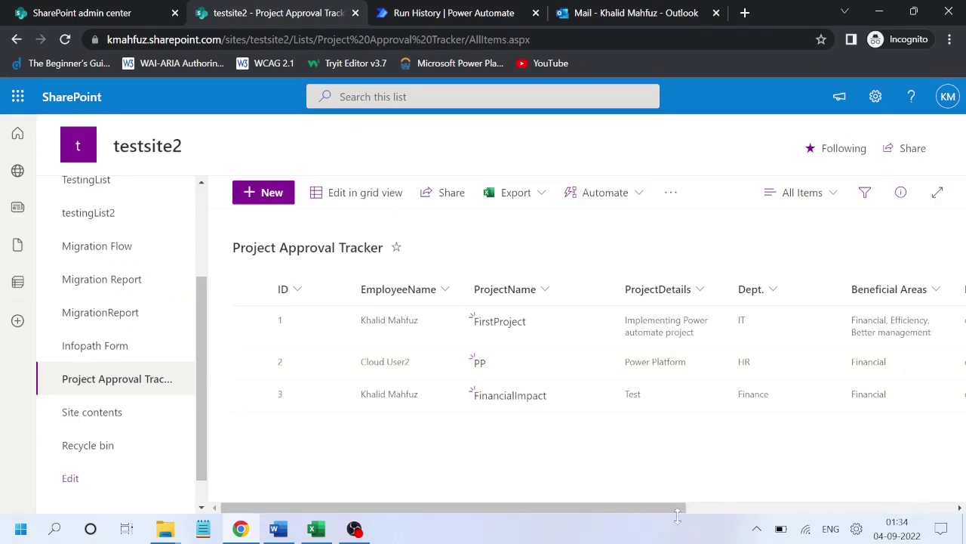
{"action": "left_click_drag", "start_coordinate": [677, 507], "coordinate": [912, 508]}
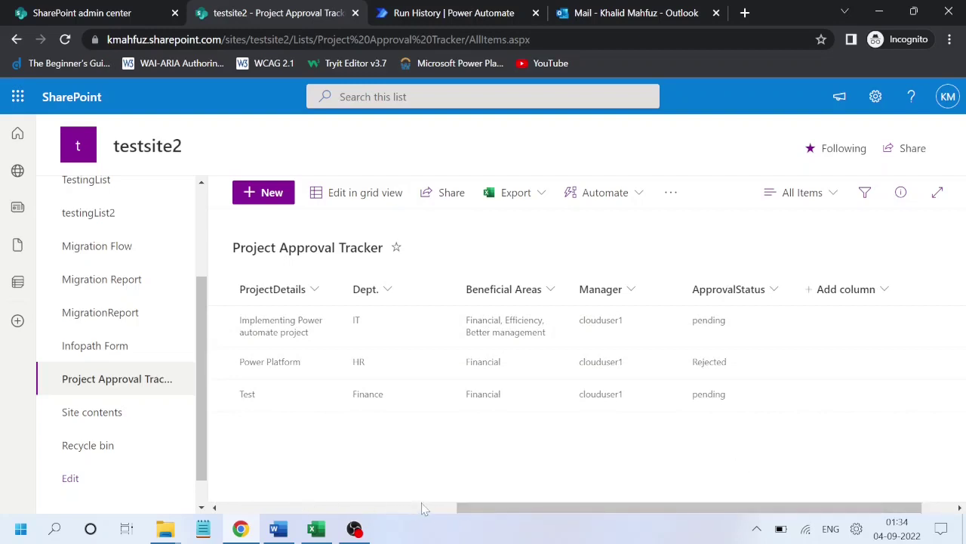
{"action": "left_click_drag", "start_coordinate": [487, 511], "coordinate": [241, 499]}
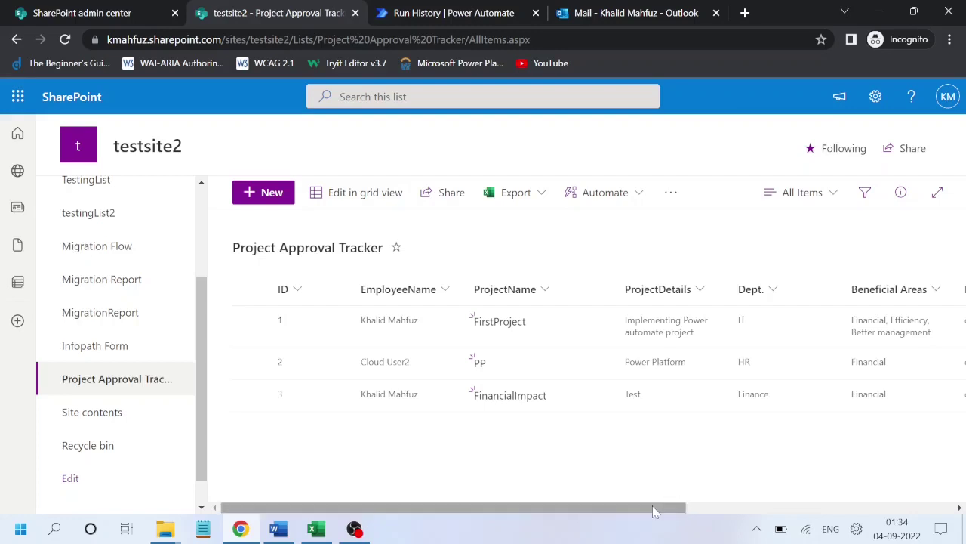
{"action": "left_click_drag", "start_coordinate": [654, 509], "coordinate": [749, 511]}
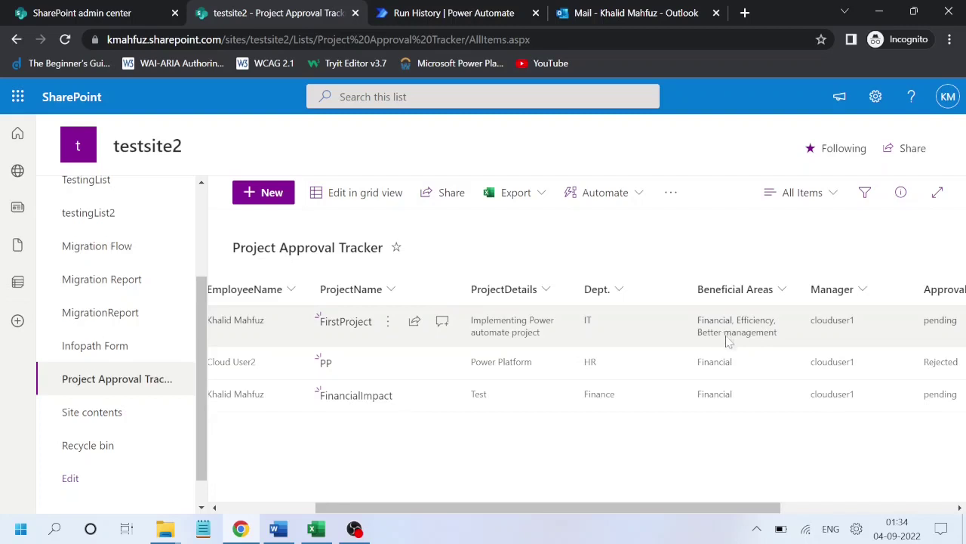
- Widen the EmployeeName, ProjectName, ProjectDetails and BeneficialAreas columns in Outlook's September2022.xlsx preview and inspect both BeneficialAreas cells
{"action": "left_click", "coordinate": [571, 15]}
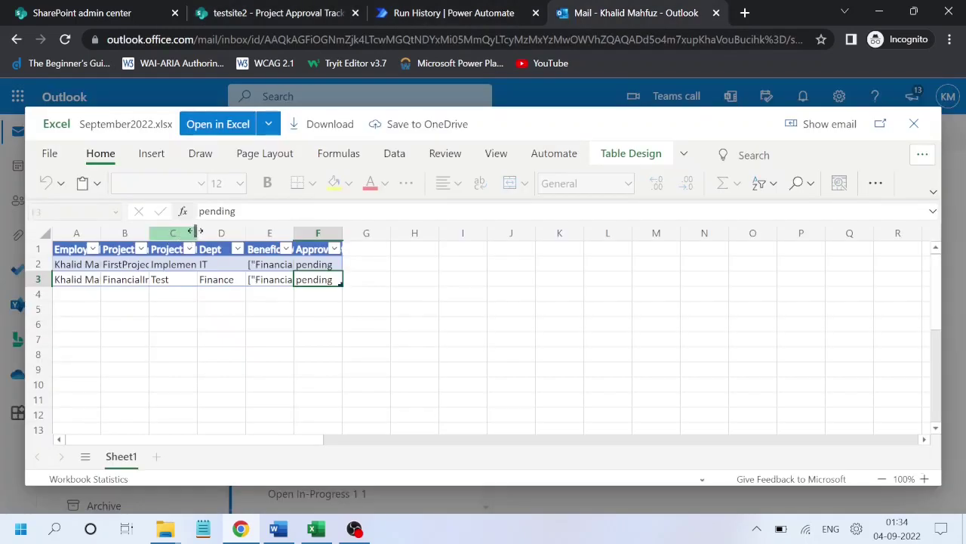
{"action": "left_click_drag", "start_coordinate": [197, 232], "coordinate": [264, 232]}
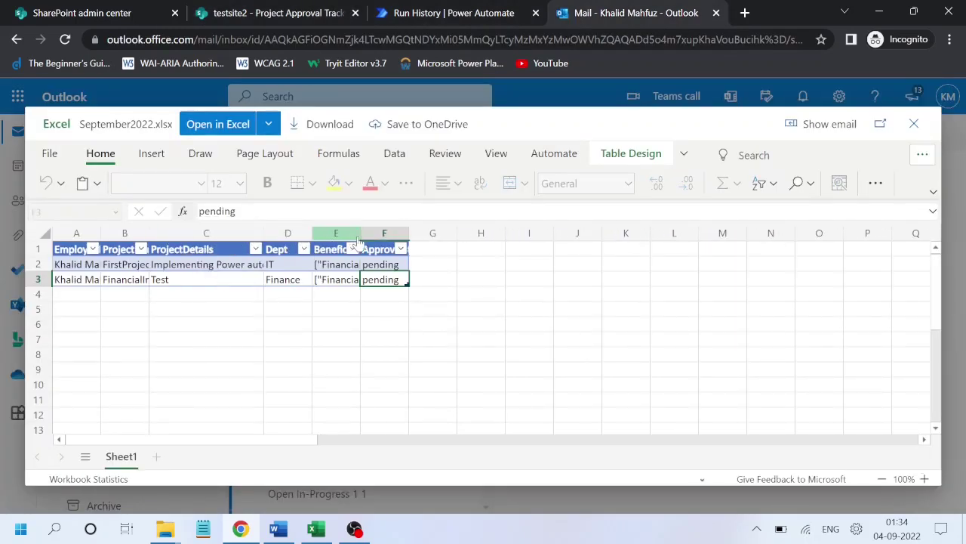
{"action": "left_click_drag", "start_coordinate": [360, 234], "coordinate": [551, 236]}
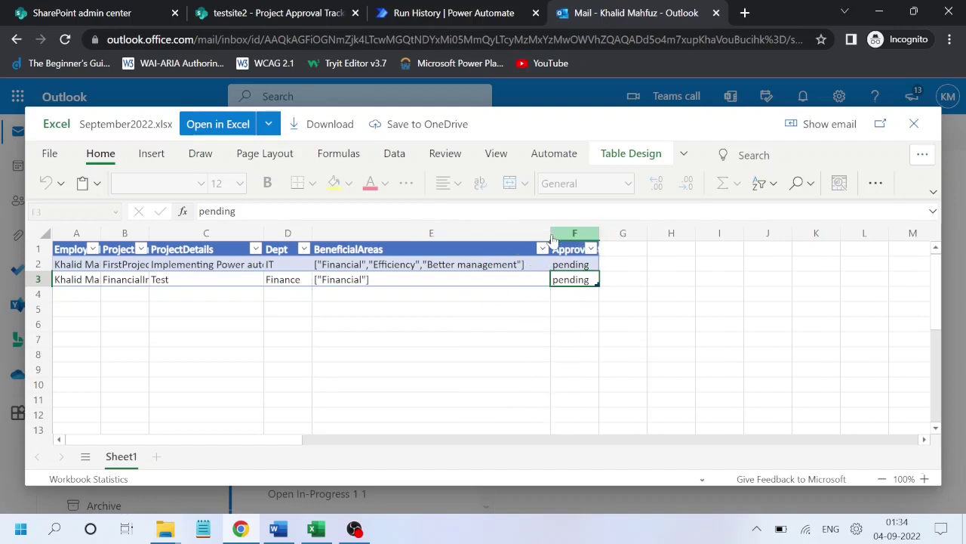
{"action": "left_click", "coordinate": [347, 266]}
{"action": "left_click", "coordinate": [340, 279]}
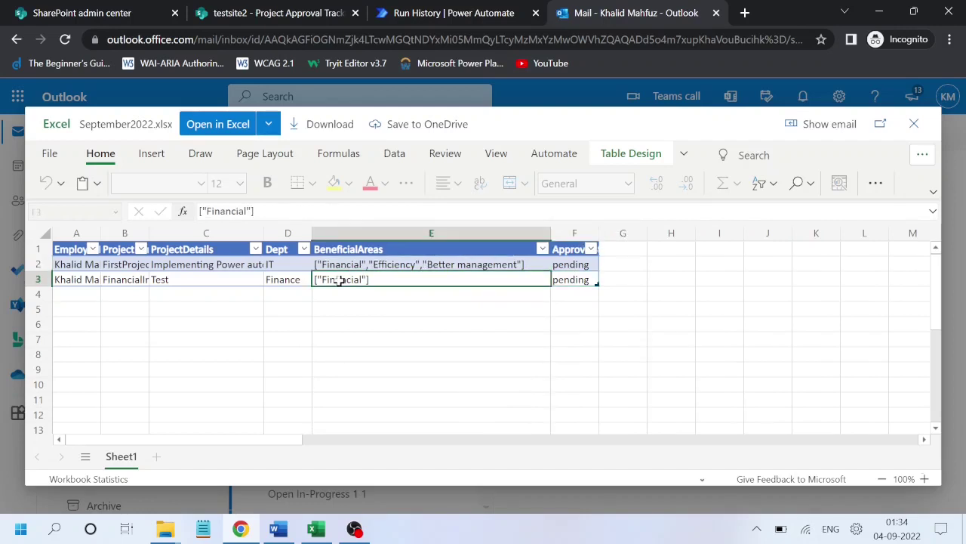
{"action": "left_click", "coordinate": [347, 265]}
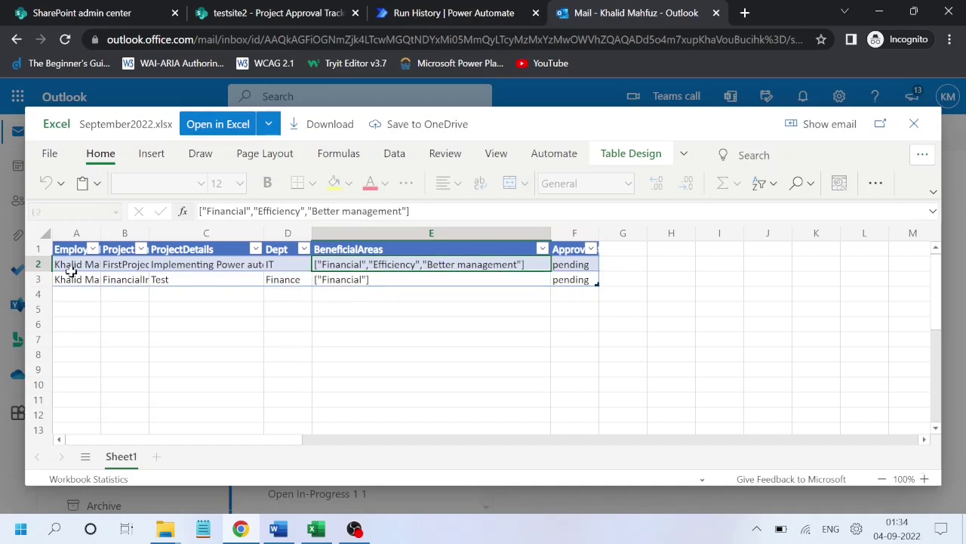
{"action": "left_click_drag", "start_coordinate": [101, 233], "coordinate": [219, 225]}
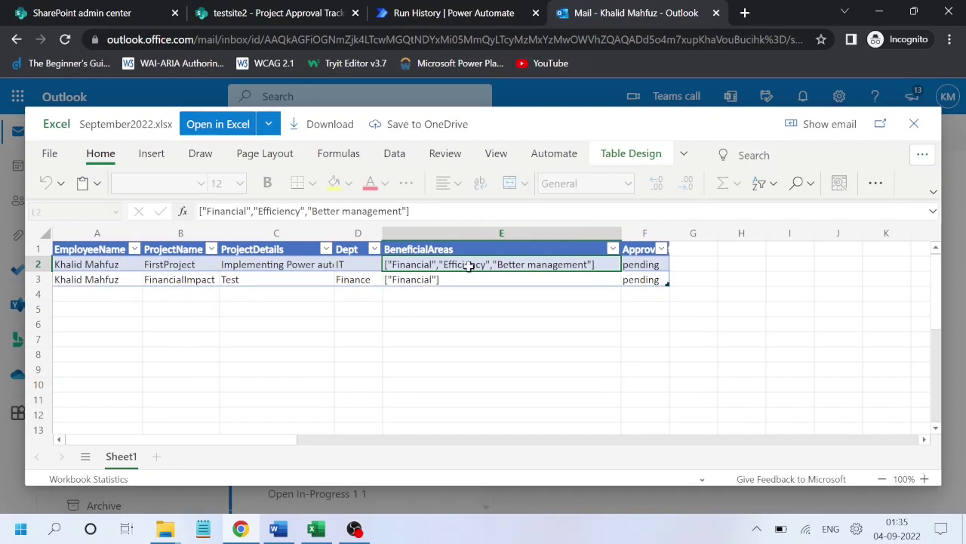
- Compare the Project Approval Tracker items in SharePoint with the rows of the emailed September2022.xlsx report
{"action": "left_click", "coordinate": [254, 16]}
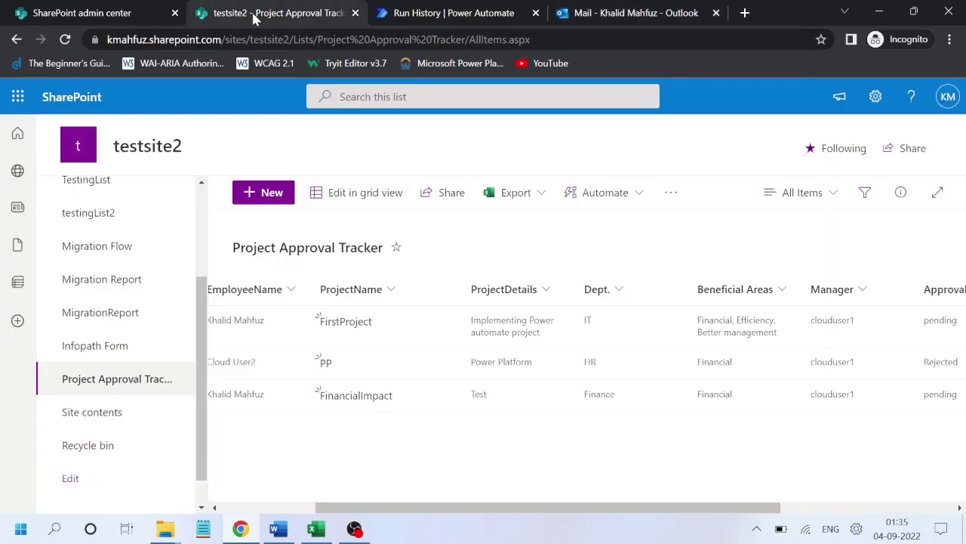
{"action": "left_click_drag", "start_coordinate": [435, 511], "coordinate": [333, 507]}
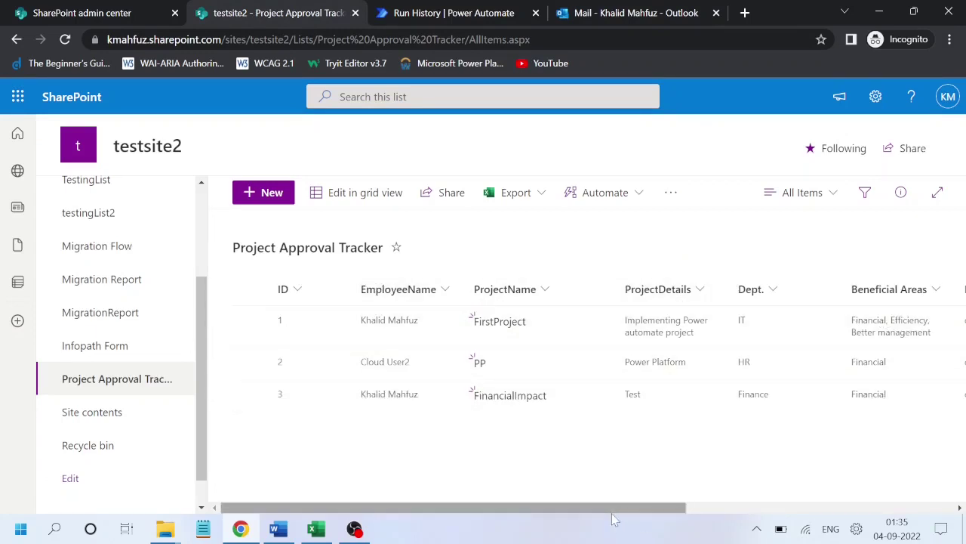
{"action": "left_click_drag", "start_coordinate": [610, 511], "coordinate": [830, 493]}
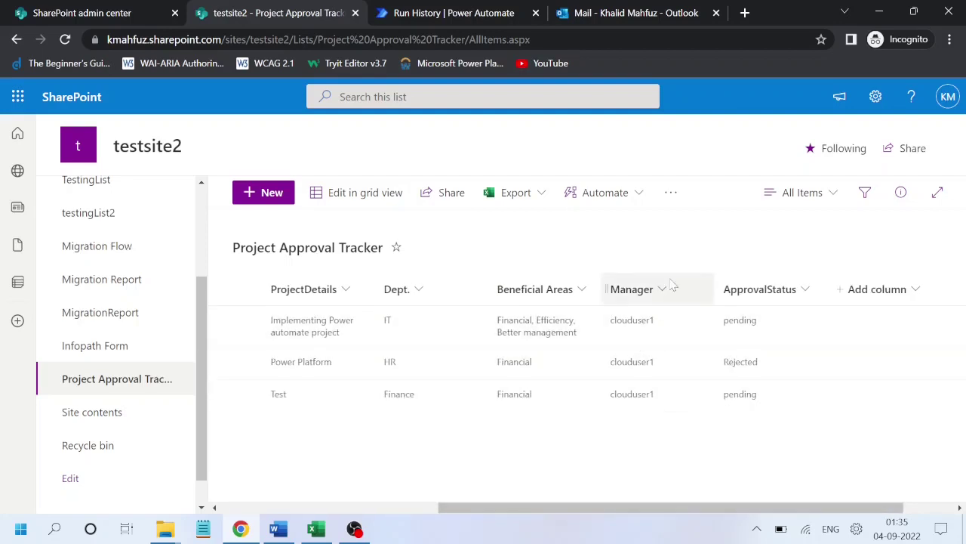
{"action": "left_click", "coordinate": [593, 13]}
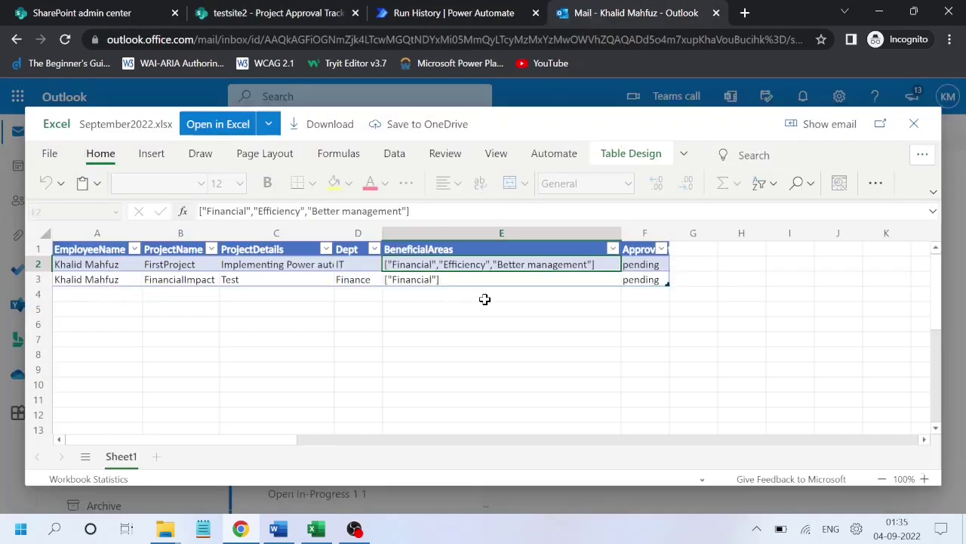
{"action": "left_click", "coordinate": [270, 15]}
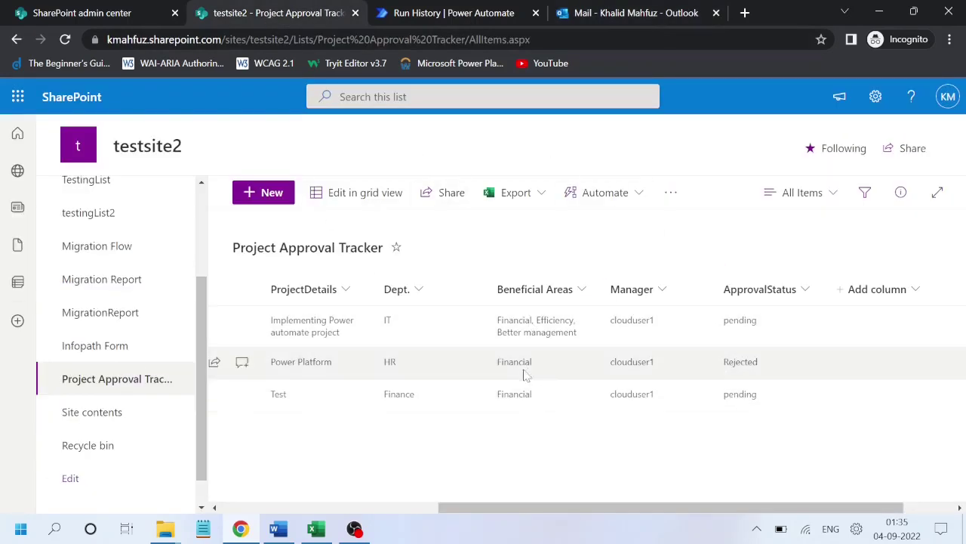
- Close the September2022.xlsx preview in Outlook and return to the Monthly Reports flow run in Power Automate
{"action": "left_click", "coordinate": [613, 15]}
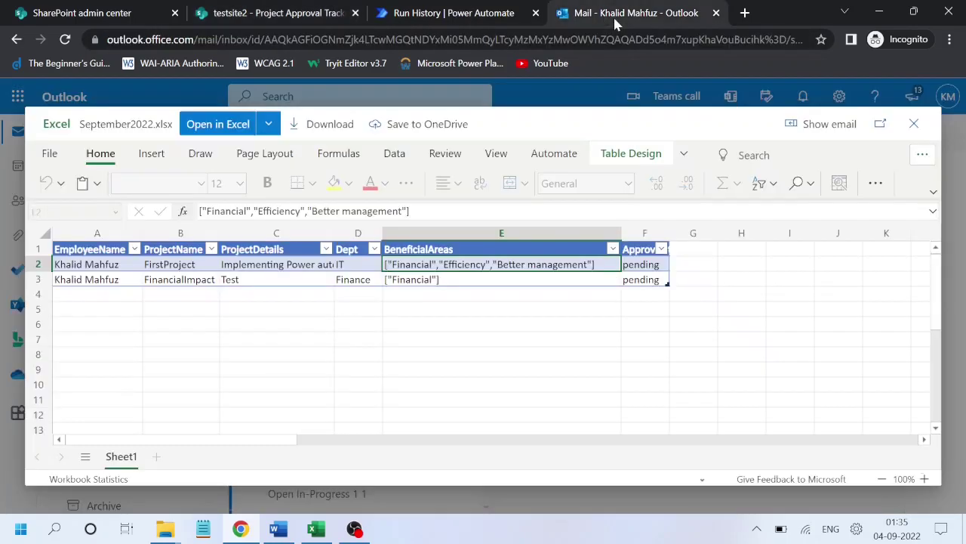
{"action": "left_click", "coordinate": [913, 124]}
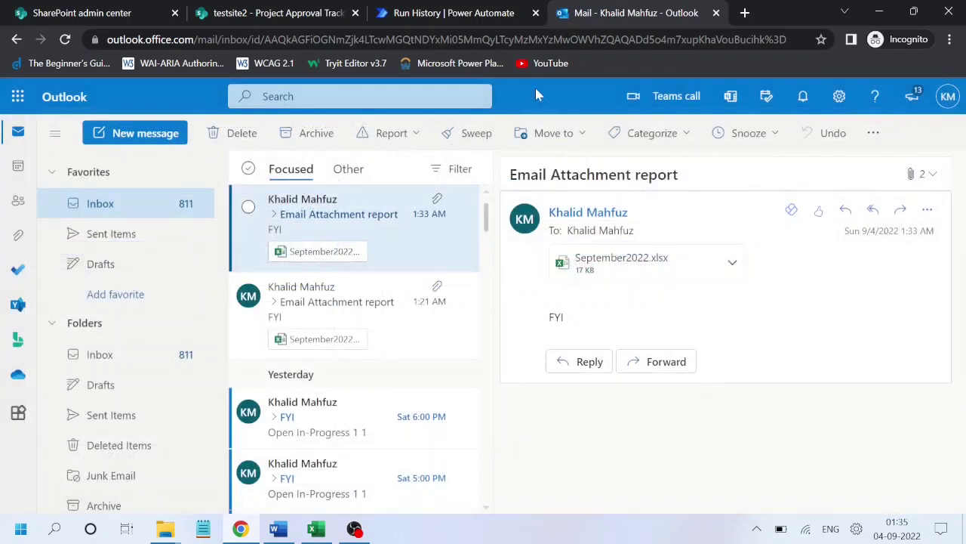
{"action": "left_click", "coordinate": [445, 11]}
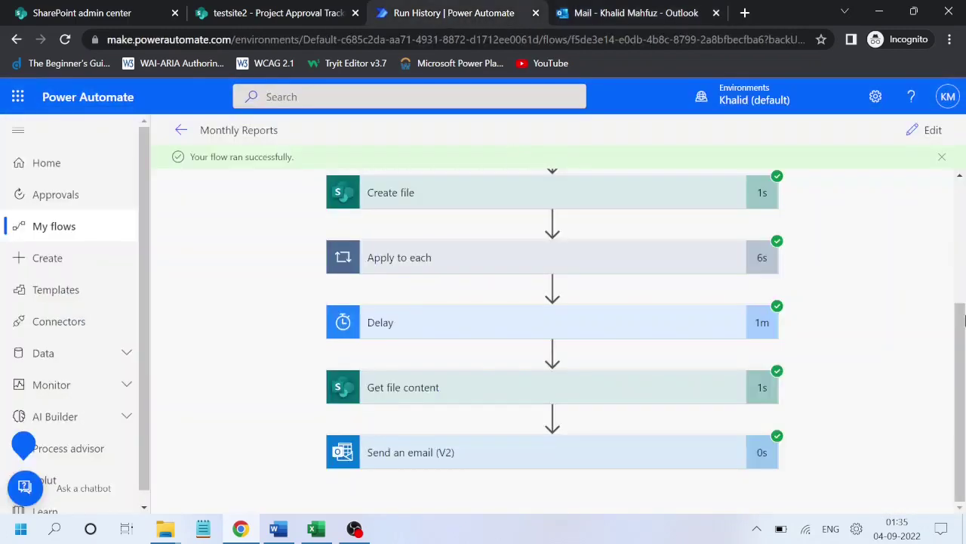
- Inspect the Recurrence trigger's frequency and interval in the Monthly Reports run, and open the flow for editing to view its actions
{"action": "left_click_drag", "start_coordinate": [960, 311], "coordinate": [961, 191]}
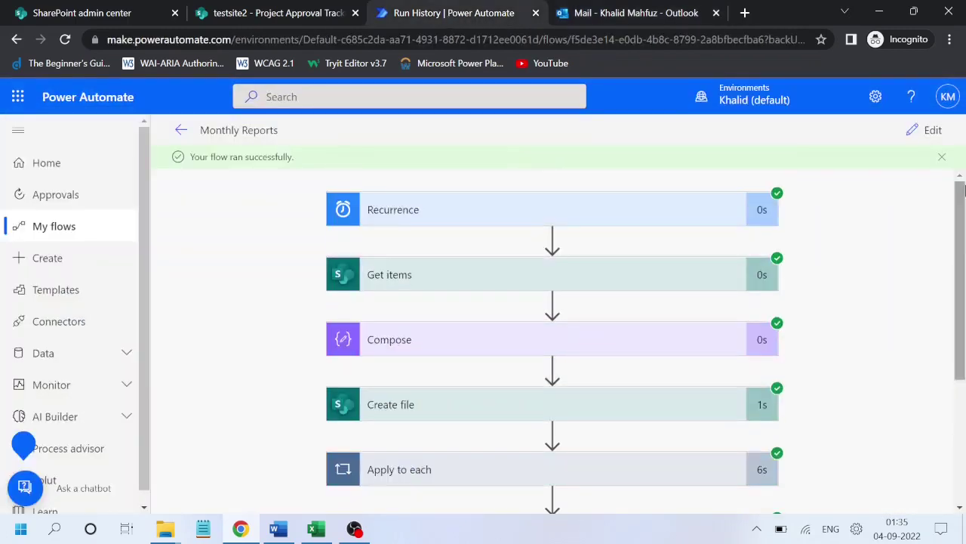
{"action": "left_click", "coordinate": [523, 211]}
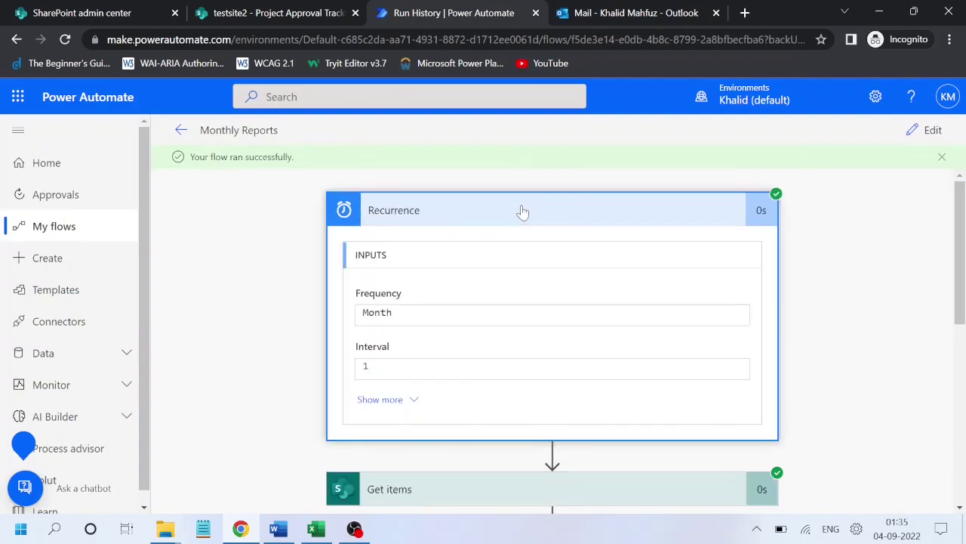
{"action": "left_click", "coordinate": [934, 131]}
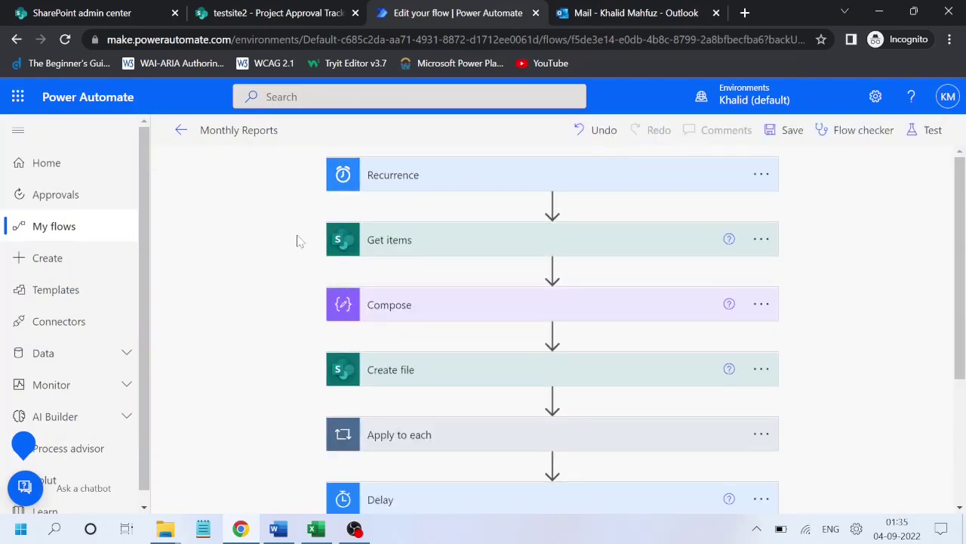
- From the flow list, create a scheduled cloud flow named "Monthly pending Report" that repeats every 1 Month
{"action": "left_click", "coordinate": [62, 232]}
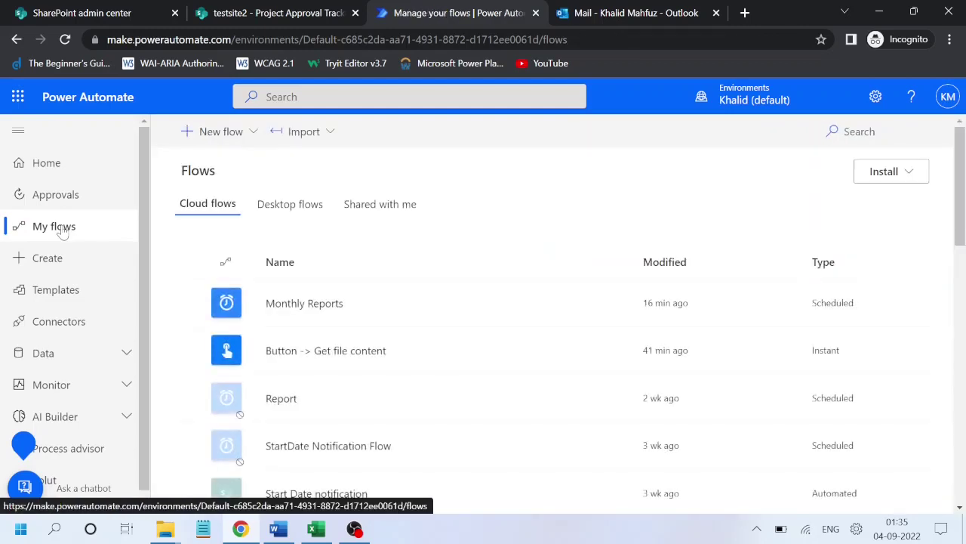
{"action": "left_click", "coordinate": [251, 134]}
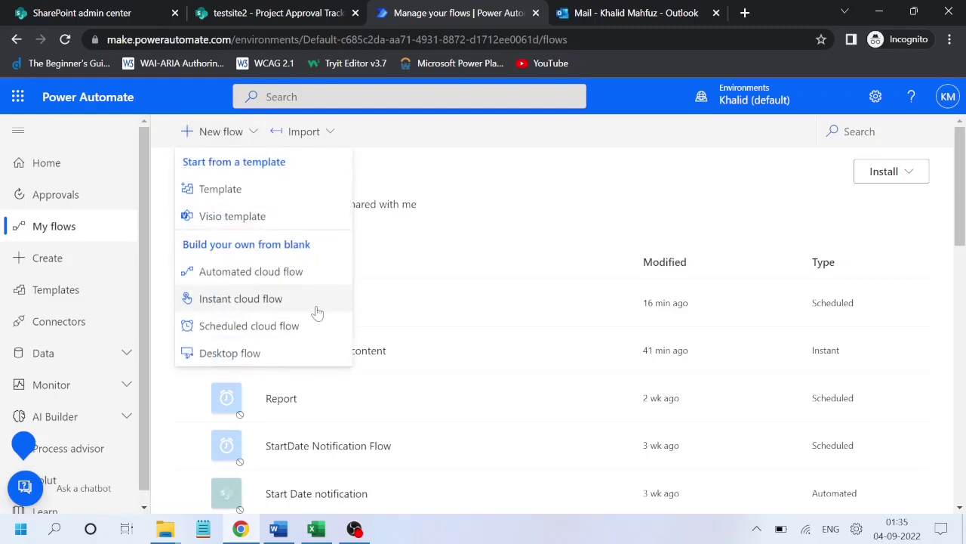
{"action": "left_click", "coordinate": [223, 329]}
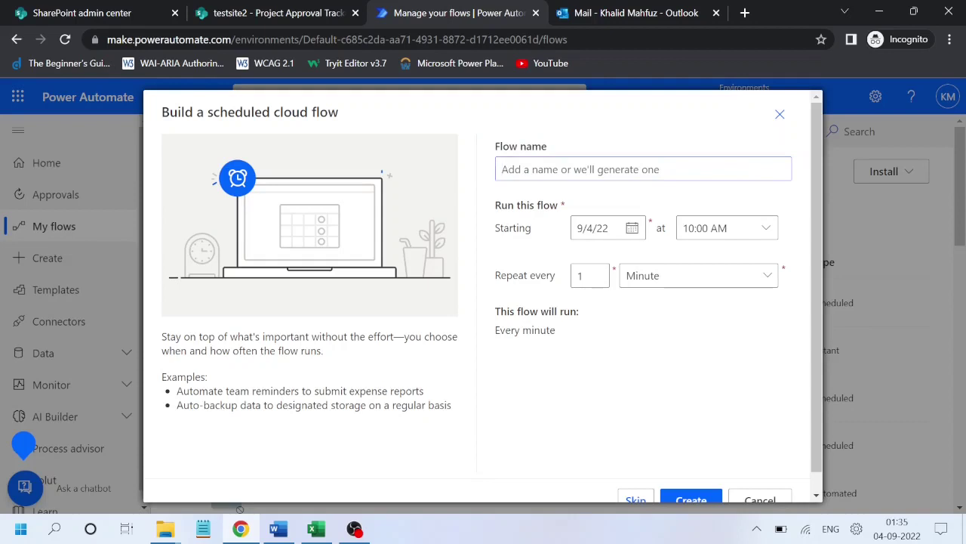
{"action": "type", "text": "Monthly pe"}
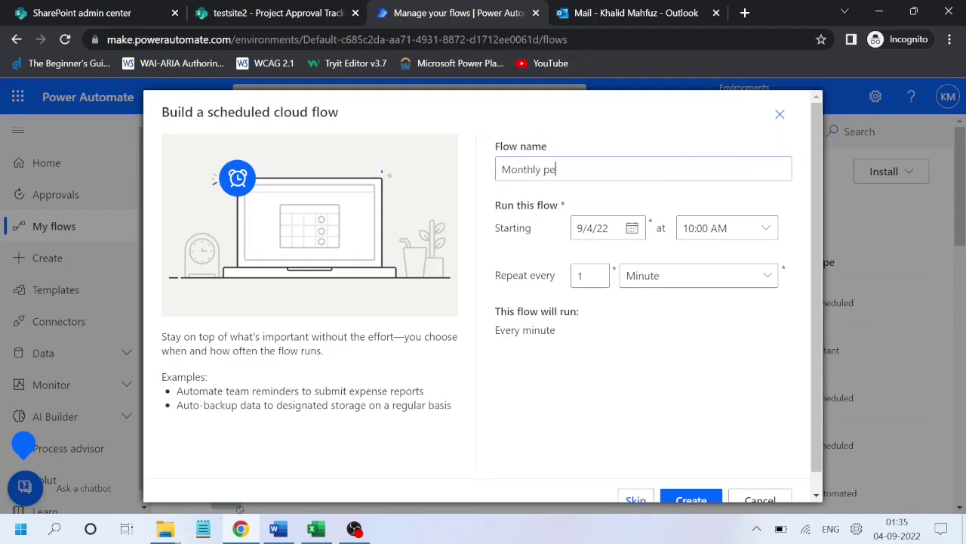
{"action": "type", "text": "nding Report"}
{"action": "left_click", "coordinate": [757, 285]}
{"action": "left_click", "coordinate": [683, 306]}
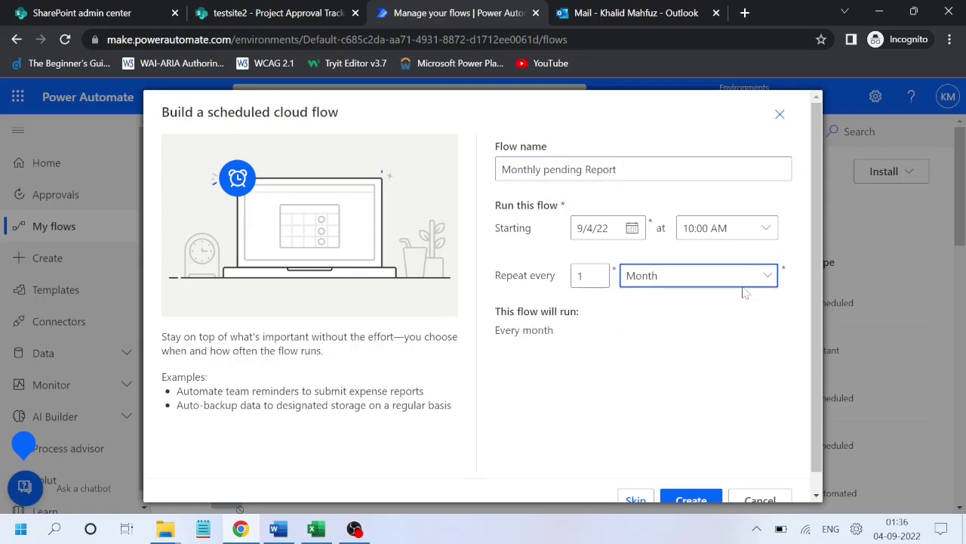
{"action": "scroll", "coordinate": [709, 461], "scroll_direction": "down", "scroll_amount": 1}
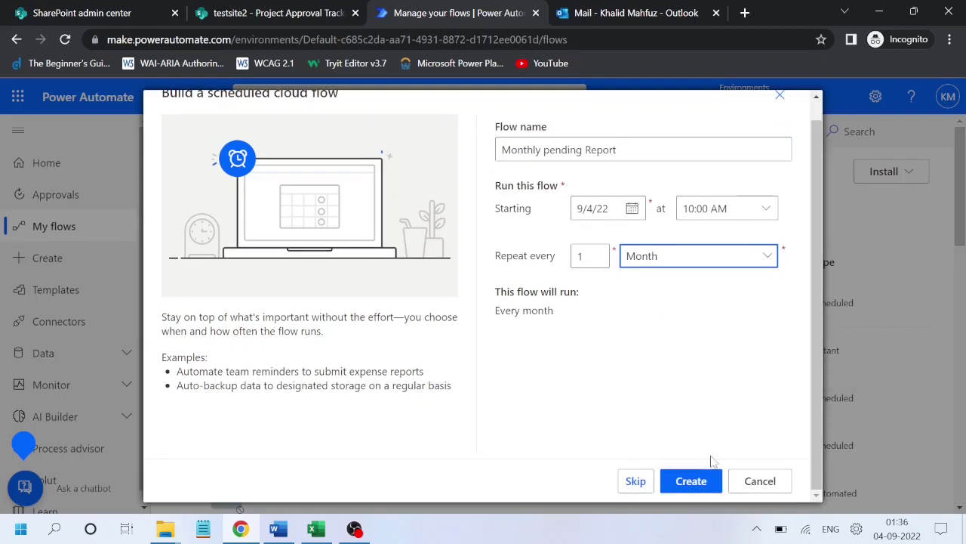
{"action": "left_click", "coordinate": [692, 483]}
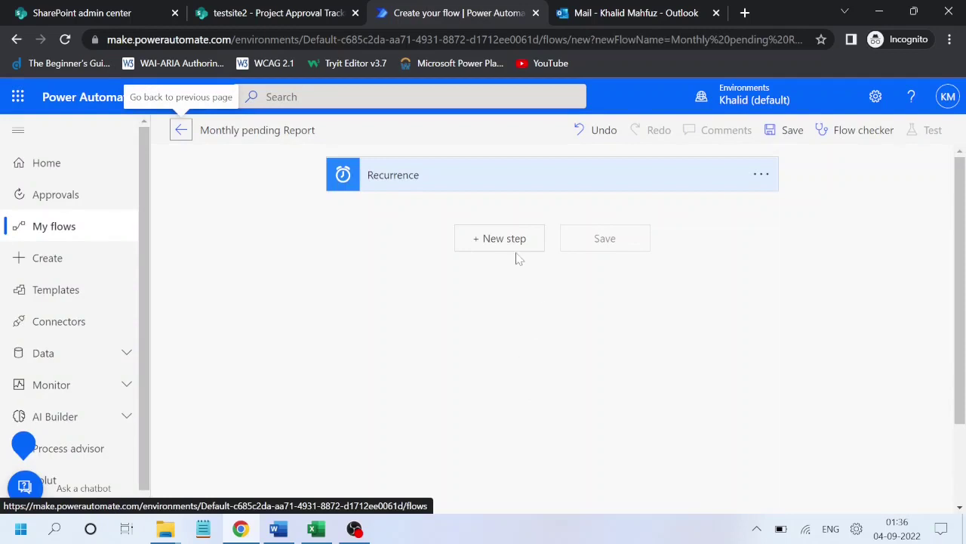
- Add the SharePoint Get items action after the Recurrence trigger
{"action": "left_click", "coordinate": [502, 239]}
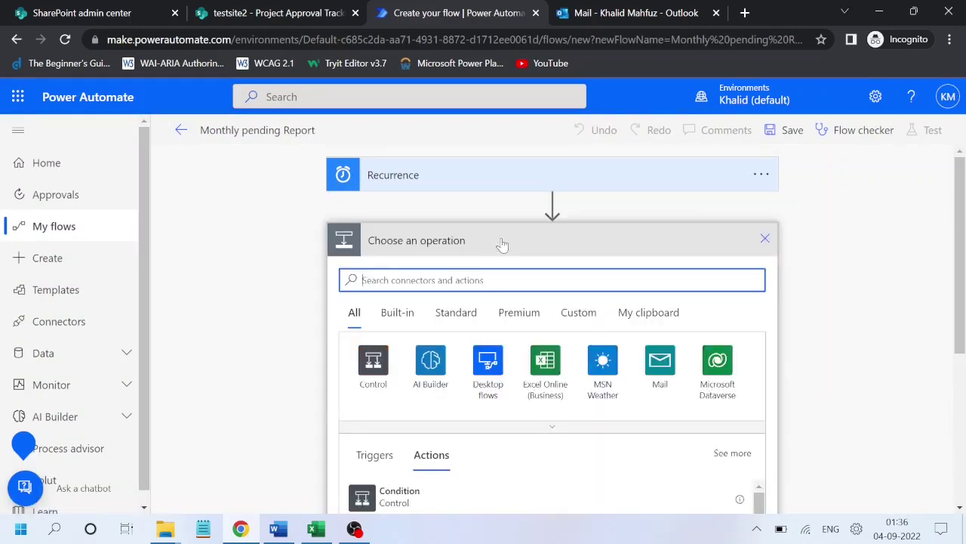
{"action": "type", "text": "get items"}
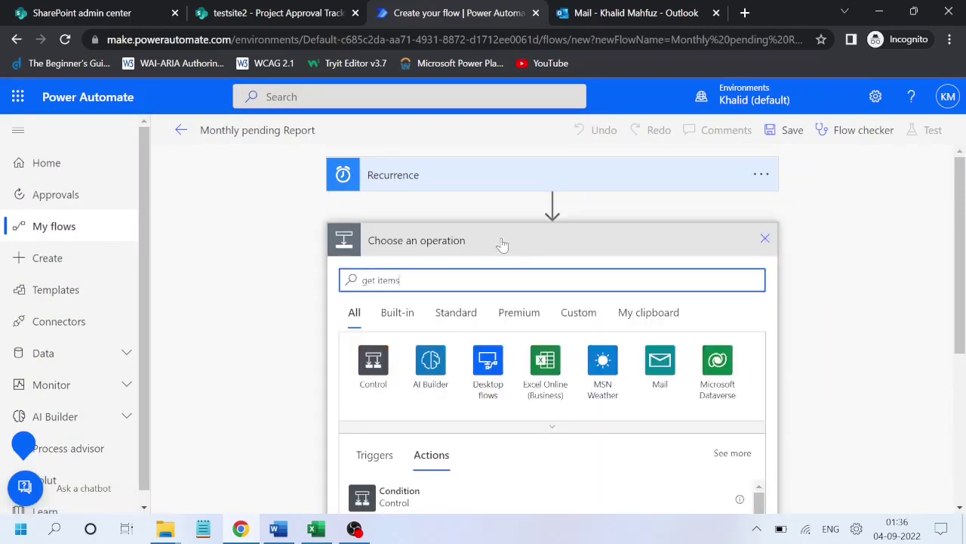
{"action": "left_click_drag", "start_coordinate": [963, 274], "coordinate": [963, 365]}
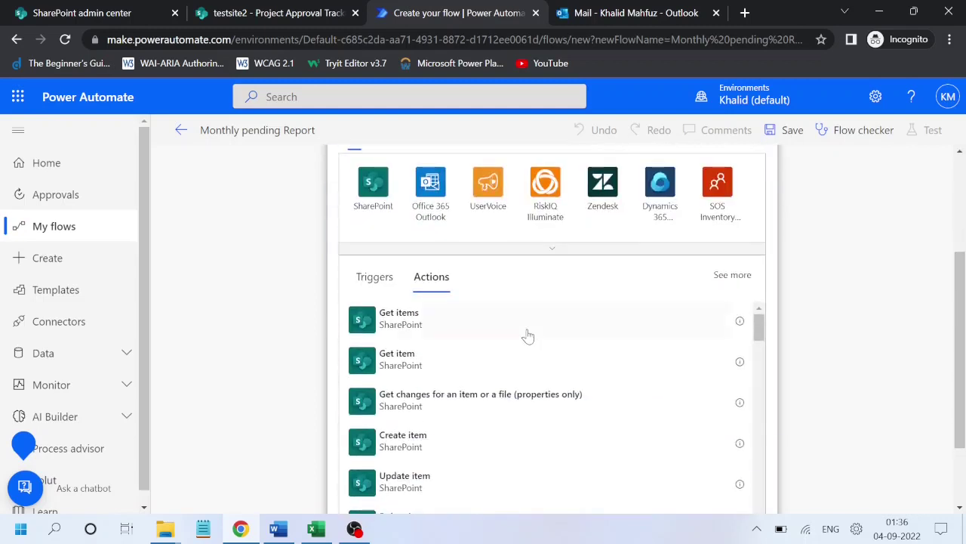
{"action": "left_click", "coordinate": [397, 318]}
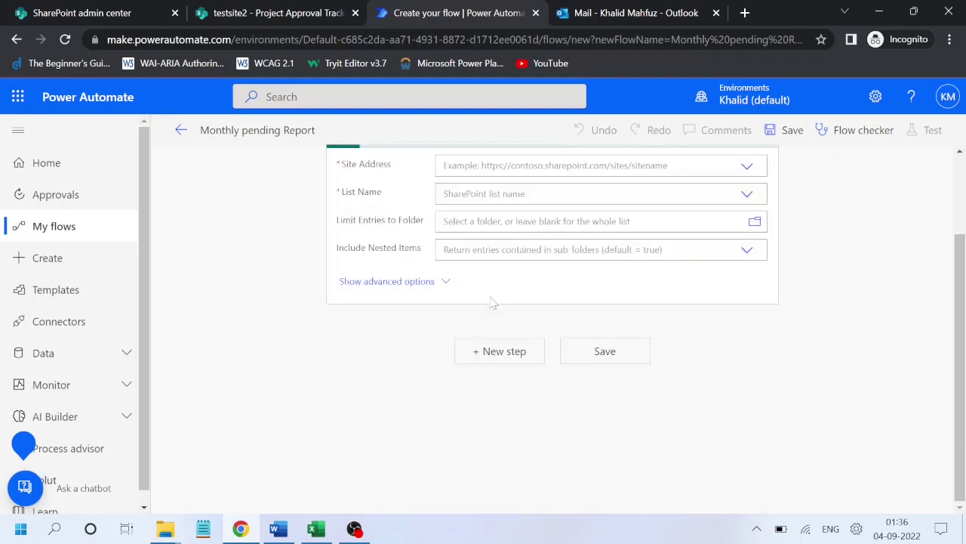
- Set the Get items action's site address to testsite2 and its list name to Project Approval Tracker
{"action": "scroll", "coordinate": [964, 279], "scroll_direction": "up", "scroll_amount": 1}
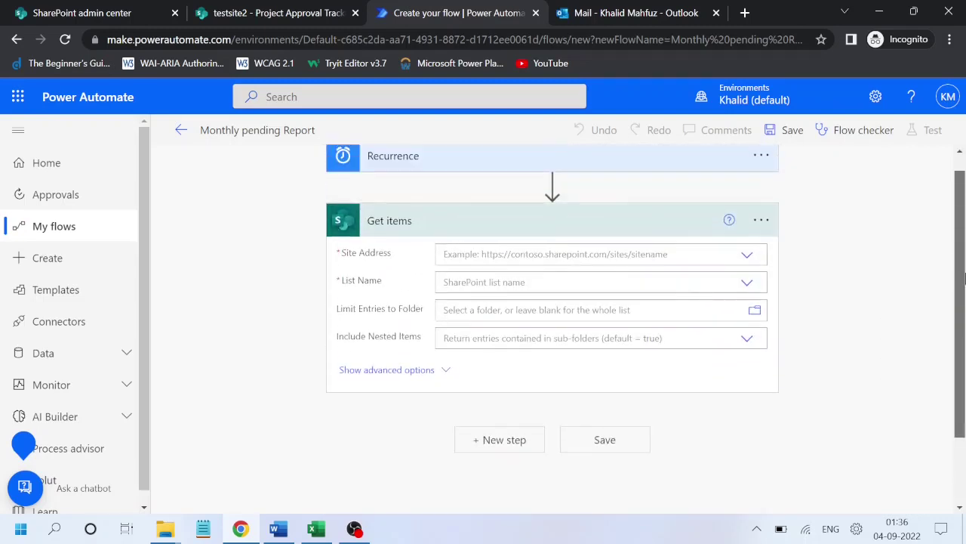
{"action": "left_click", "coordinate": [746, 257]}
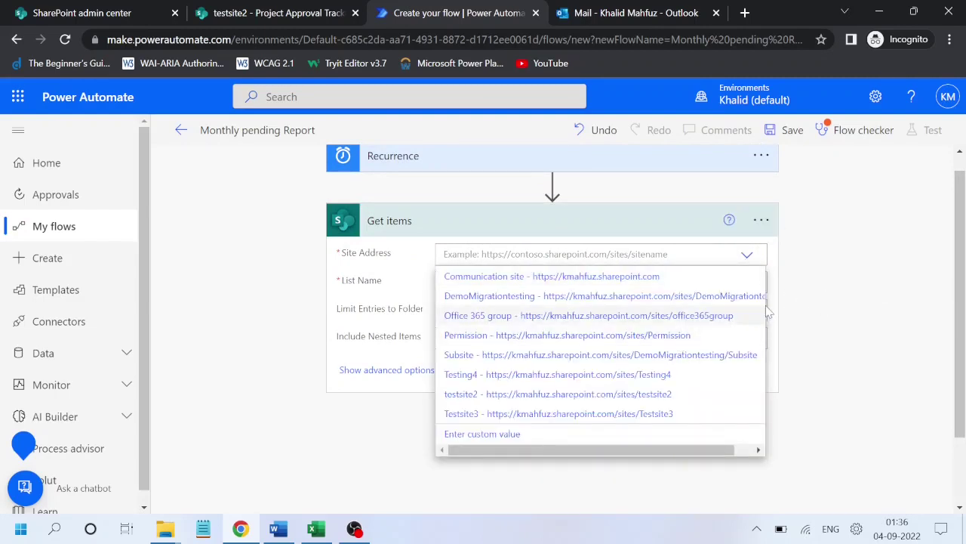
{"action": "left_click", "coordinate": [512, 400]}
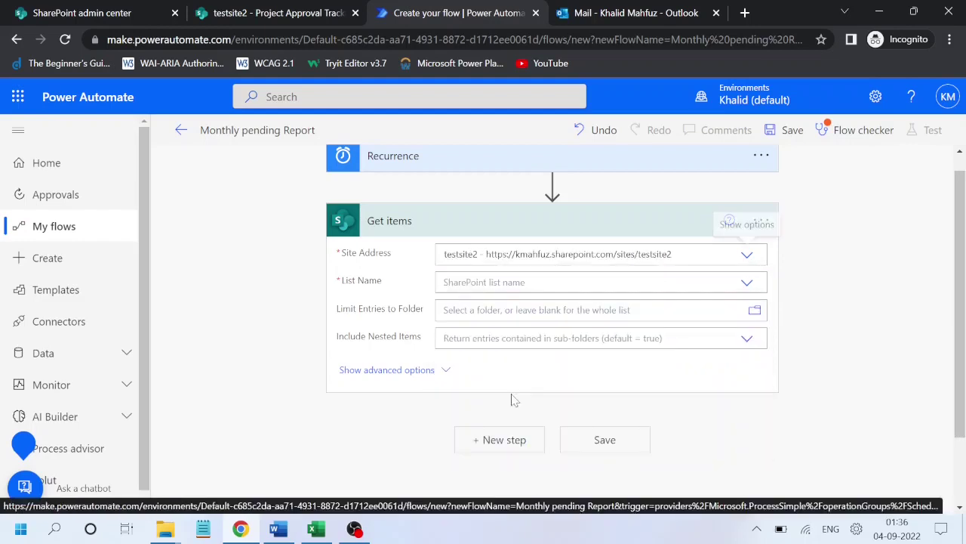
{"action": "left_click", "coordinate": [749, 283]}
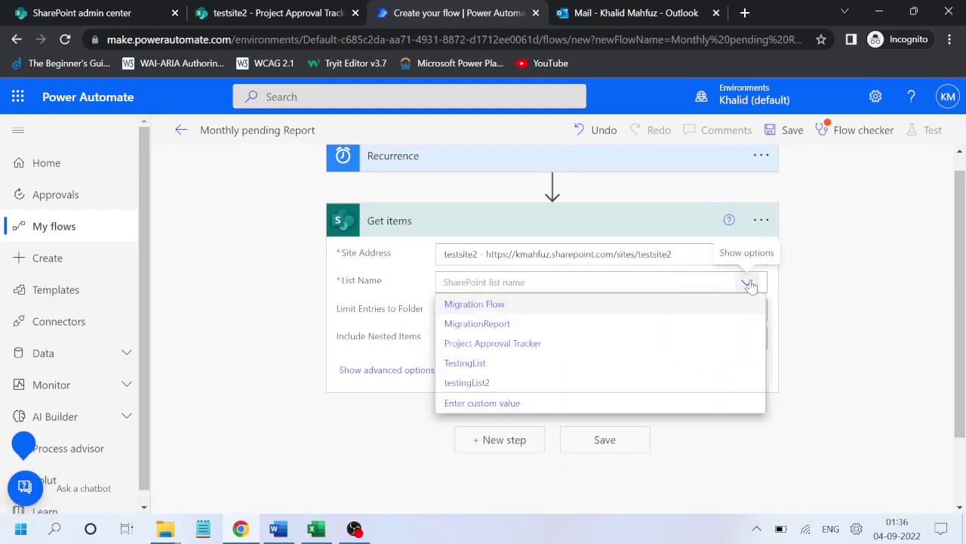
{"action": "left_click", "coordinate": [495, 346]}
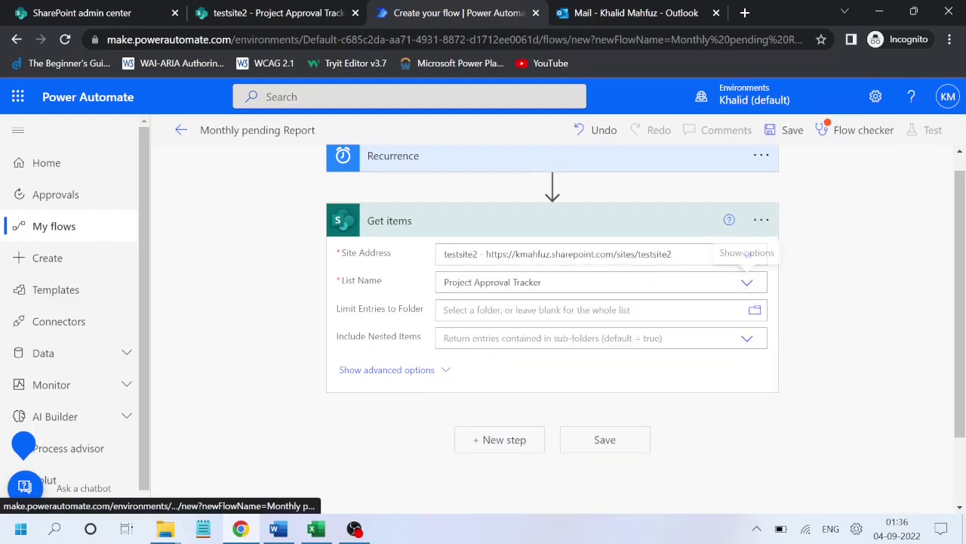
- Reveal the advanced options of Get items, set its filter query to ApprovalStatus eq 'Pending', and collapse the action
{"action": "left_click", "coordinate": [366, 370]}
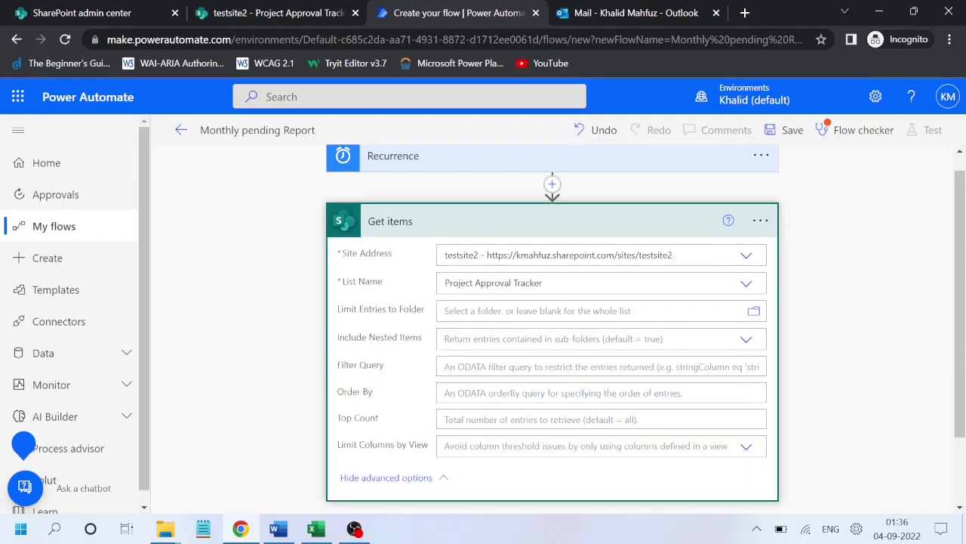
{"action": "left_click", "coordinate": [446, 366]}
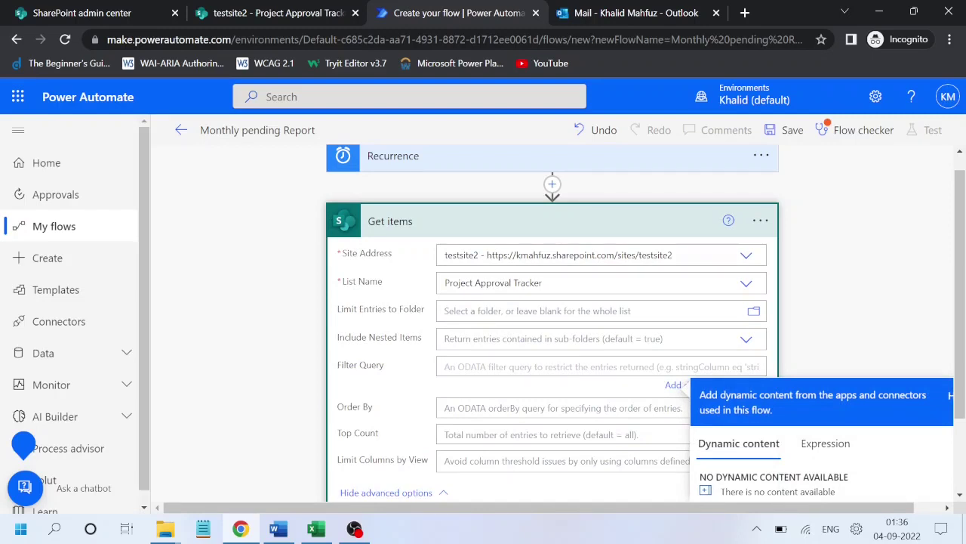
{"action": "type", "text": "Approval"}
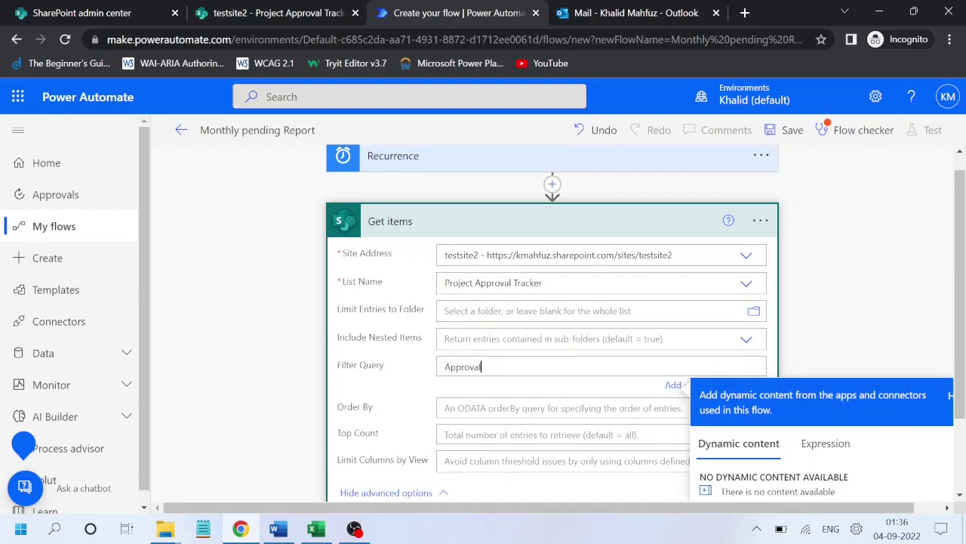
{"action": "type", "text": "Status eq"}
{"action": "type", "text": " 'Pending"}
{"action": "key", "text": "BackSpace"}
{"action": "key", "text": "Left"}
{"action": "key", "text": "BackSpace"}
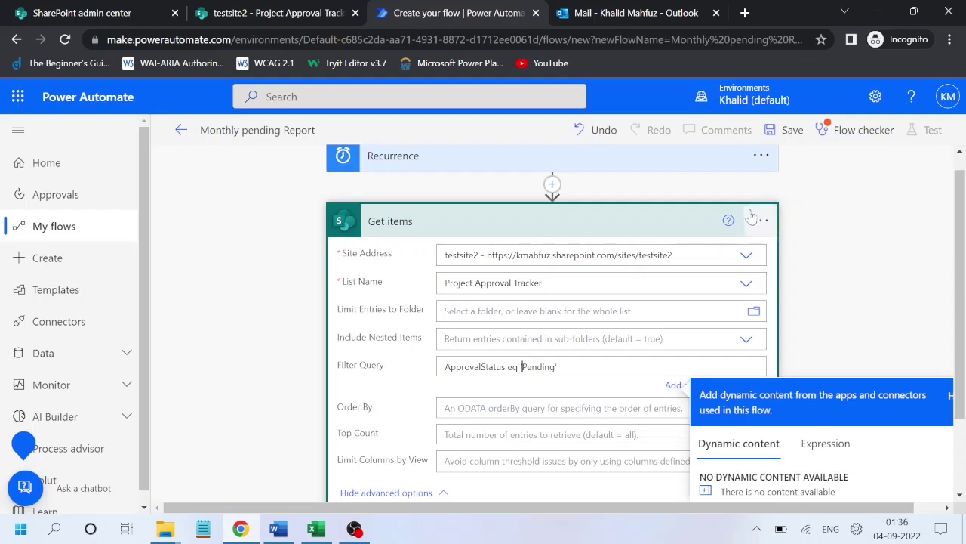
{"action": "left_click", "coordinate": [677, 235]}
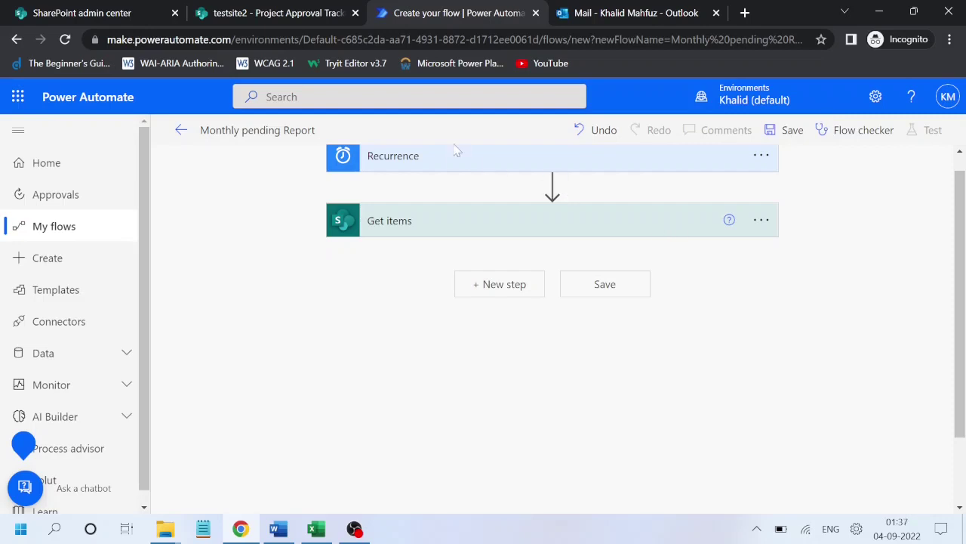
- Open the flow list in a separate browser tab and add the SharePoint Create file action after Get items in Monthly pending Report
{"action": "right_click", "coordinate": [40, 227]}
{"action": "left_click", "coordinate": [61, 240]}
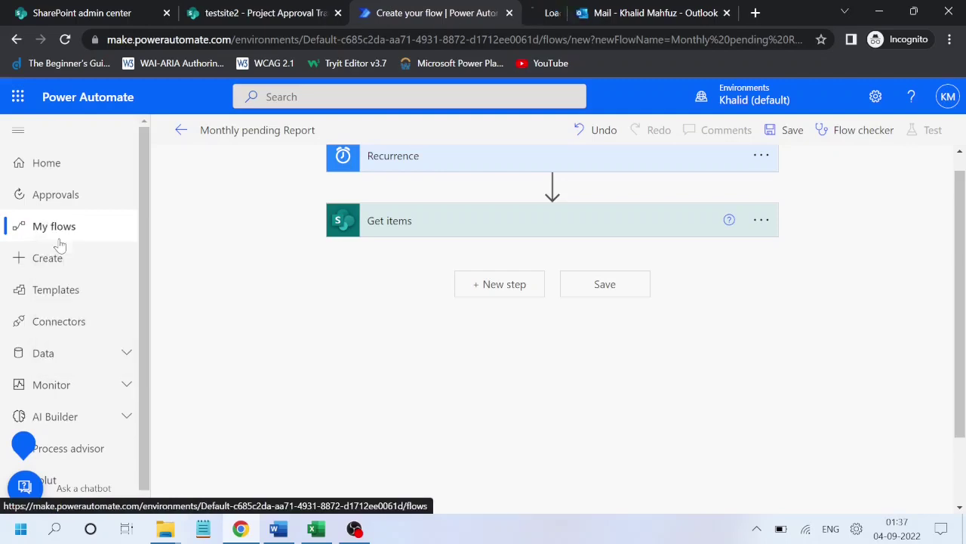
{"action": "left_click", "coordinate": [491, 283]}
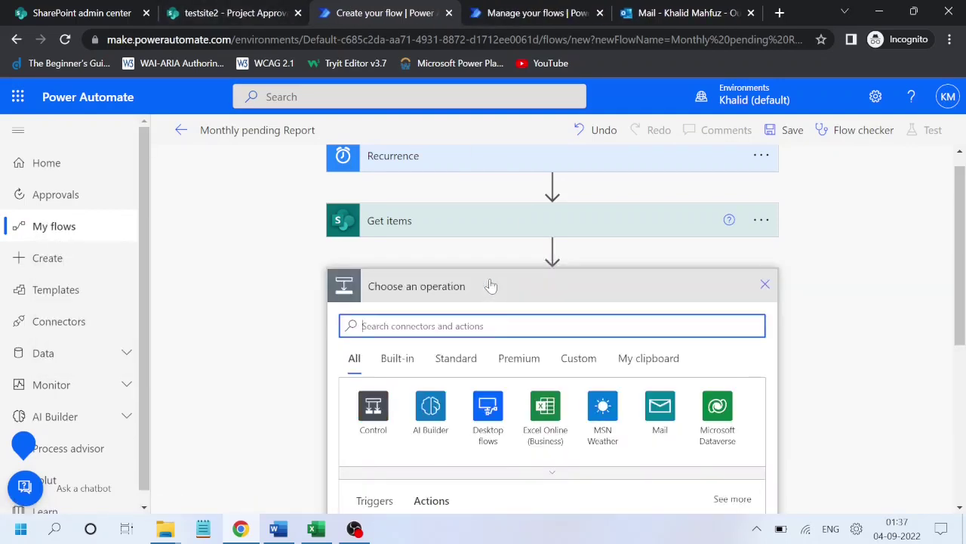
{"action": "type", "text": "create"}
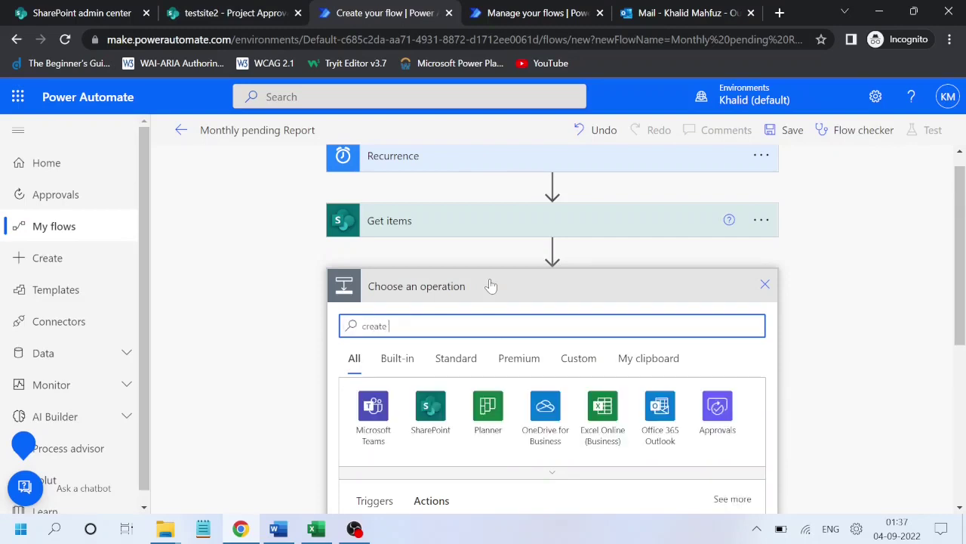
{"action": "type", "text": " file"}
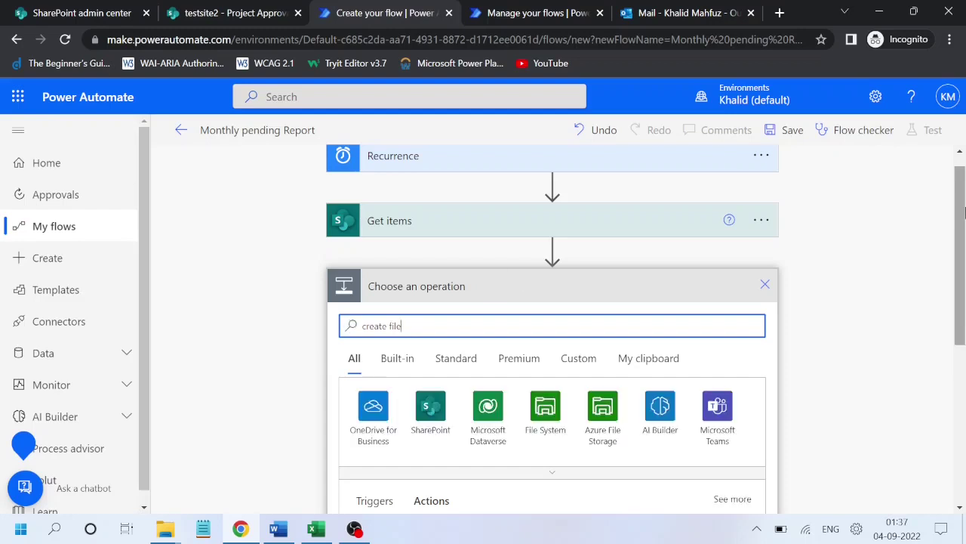
{"action": "scroll", "coordinate": [964, 261], "scroll_direction": "down", "scroll_amount": 1}
{"action": "scroll", "coordinate": [964, 260], "scroll_direction": "down", "scroll_amount": 1}
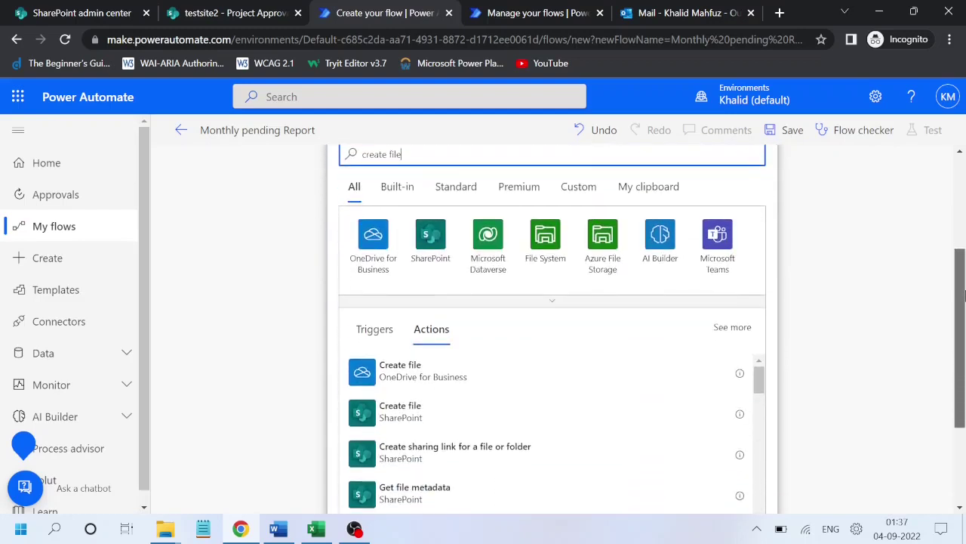
{"action": "left_click", "coordinate": [400, 411]}
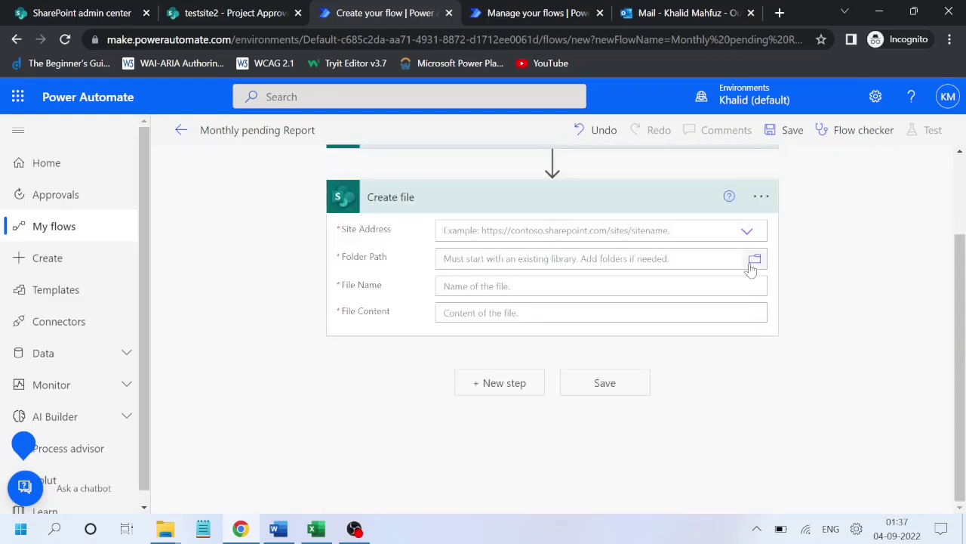
- Set the Create file action's site address to testsite2 and its folder path to /Shared Documents/ApprovalProjectTracker
{"action": "left_click", "coordinate": [748, 232]}
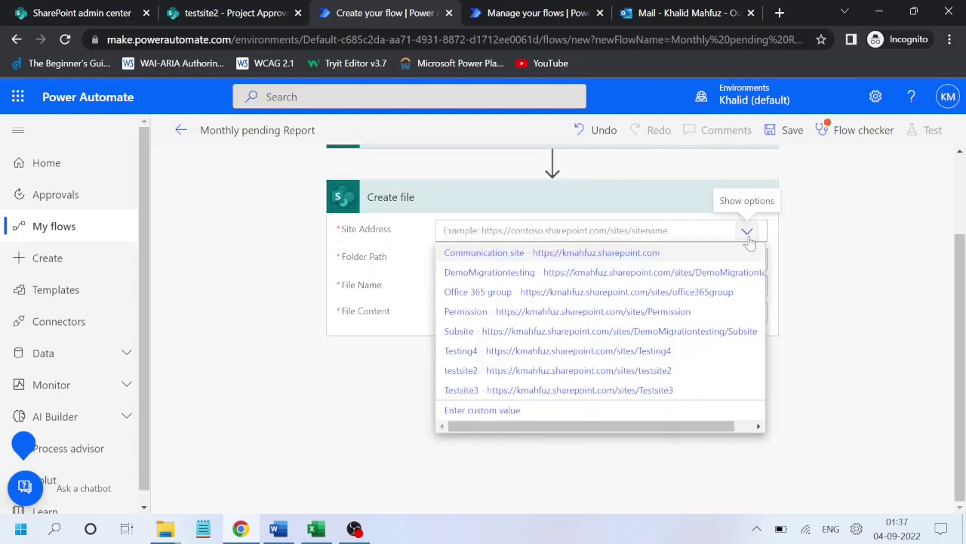
{"action": "left_click", "coordinate": [472, 370]}
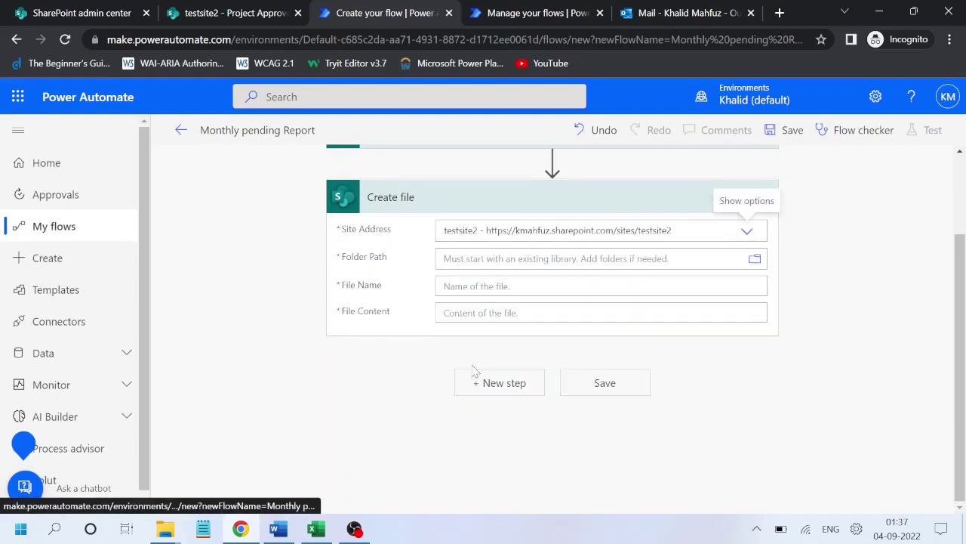
{"action": "left_click", "coordinate": [755, 260]}
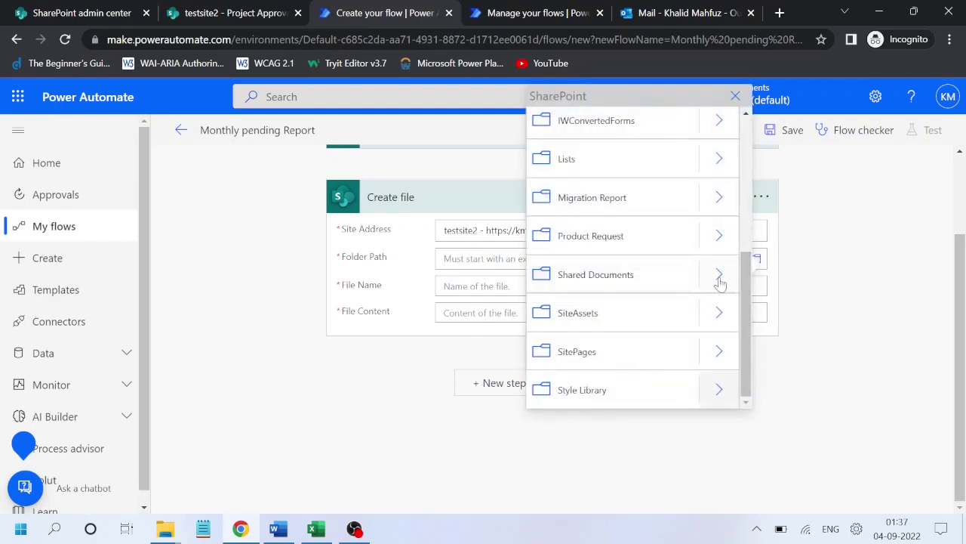
{"action": "left_click", "coordinate": [719, 275]}
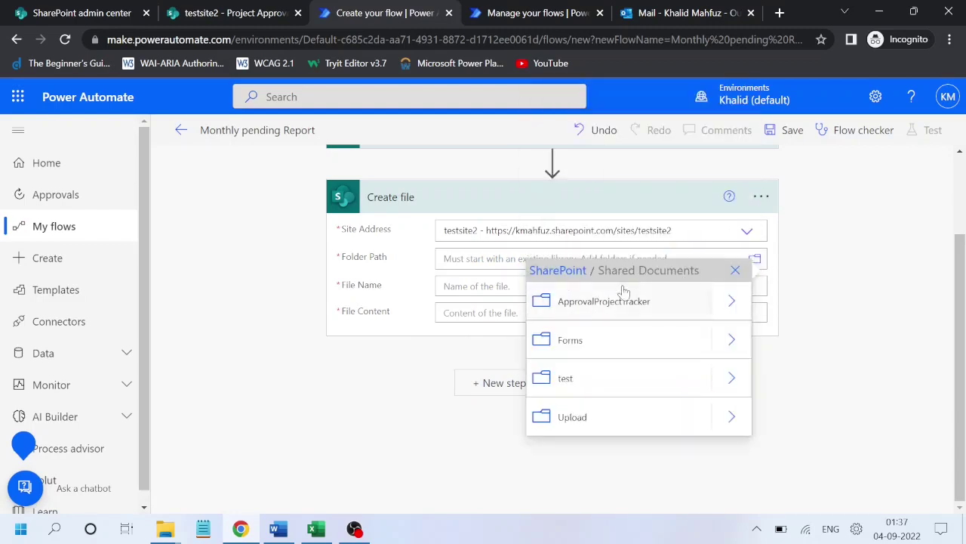
{"action": "left_click", "coordinate": [582, 302]}
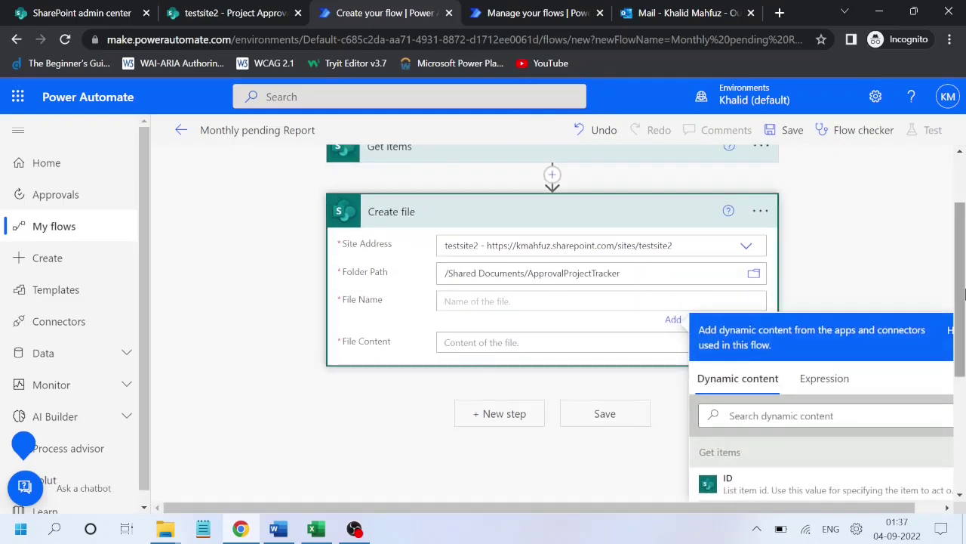
{"action": "left_click_drag", "start_coordinate": [964, 293], "coordinate": [964, 339]}
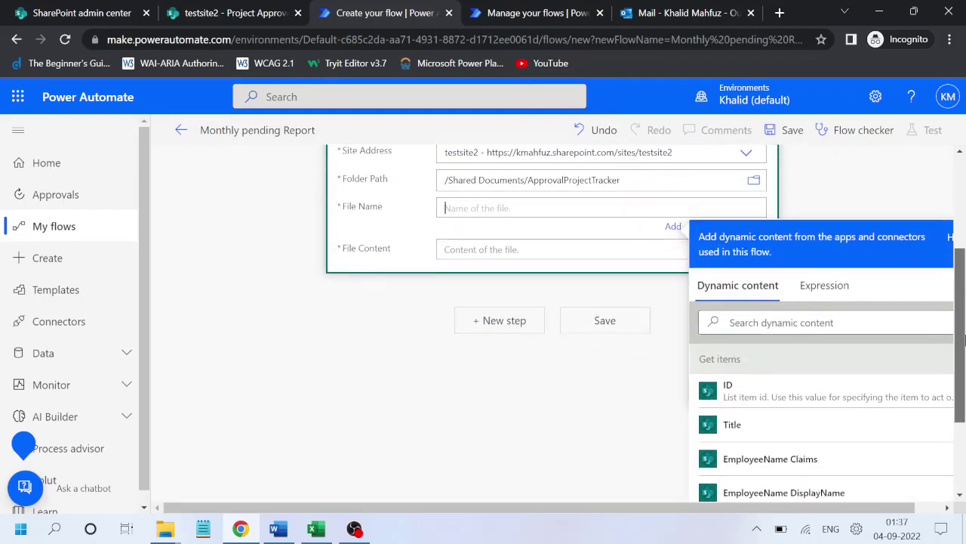
{"action": "left_click_drag", "start_coordinate": [964, 340], "coordinate": [964, 313]}
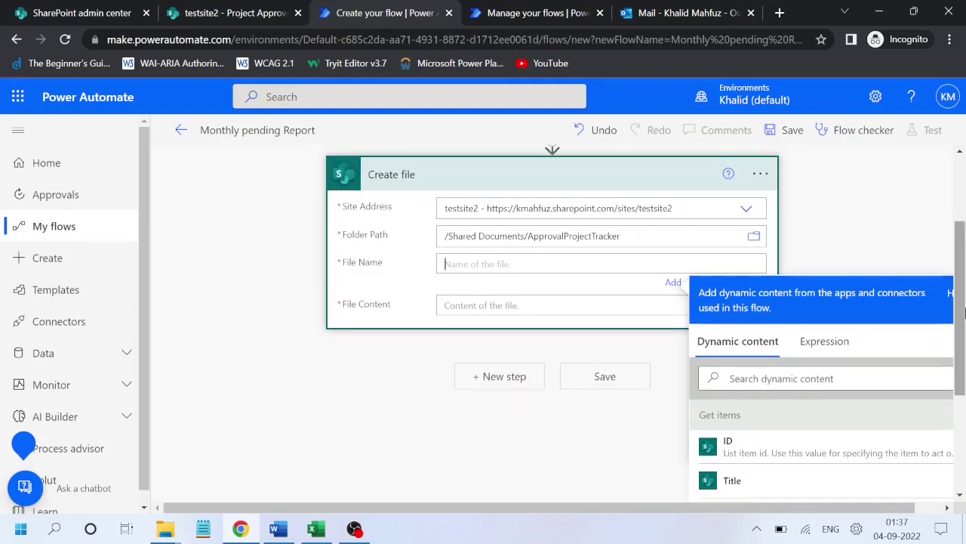
{"action": "type", "text": "concat("}
{"action": "key", "text": "ctrl+a"}
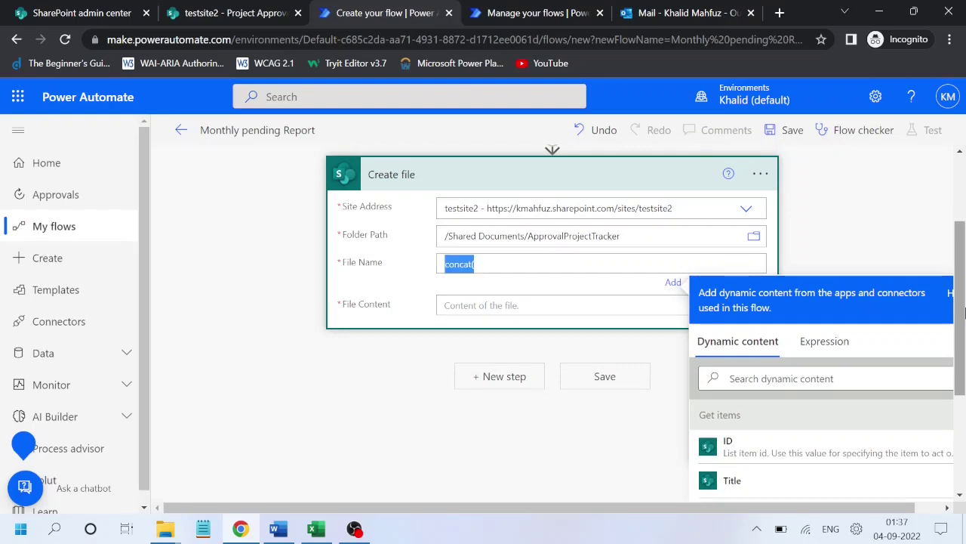
- Start an expression for the Create file action's File Name with concat(formatDateTime(utcNow(),'MMMM') to supply the month name
{"action": "left_click", "coordinate": [822, 343]}
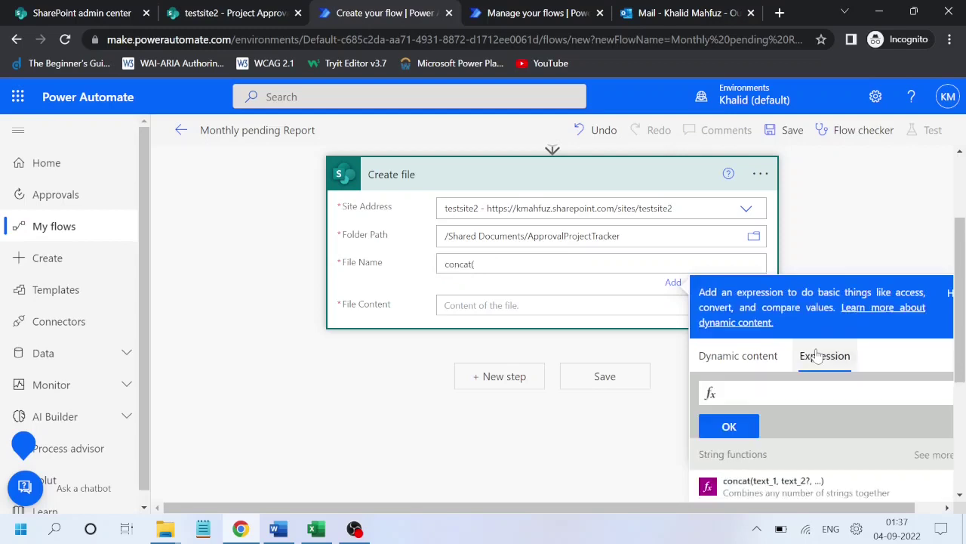
{"action": "type", "text": "vs add a row in table"}
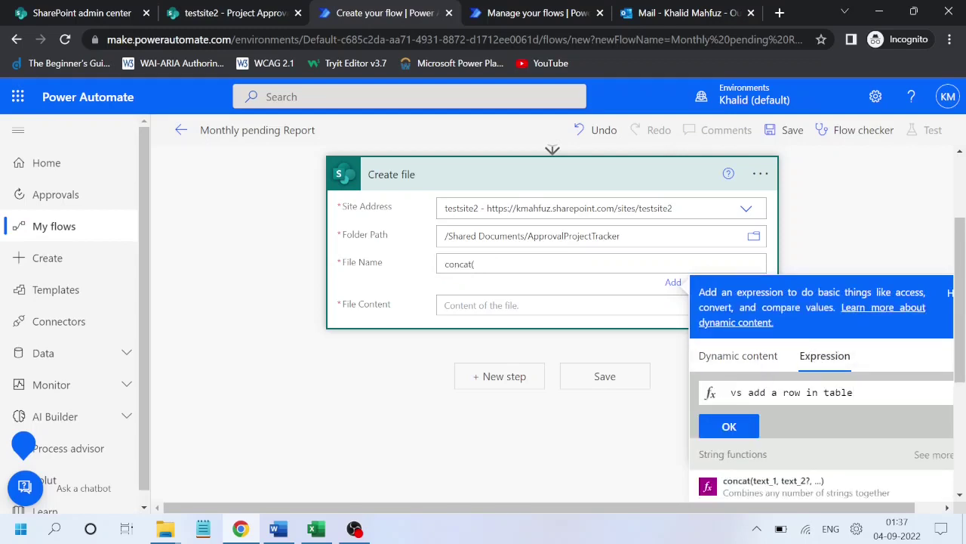
{"action": "key", "text": "ctrl+a"}
{"action": "key", "text": "BackSpace"}
{"action": "type", "text": "con"}
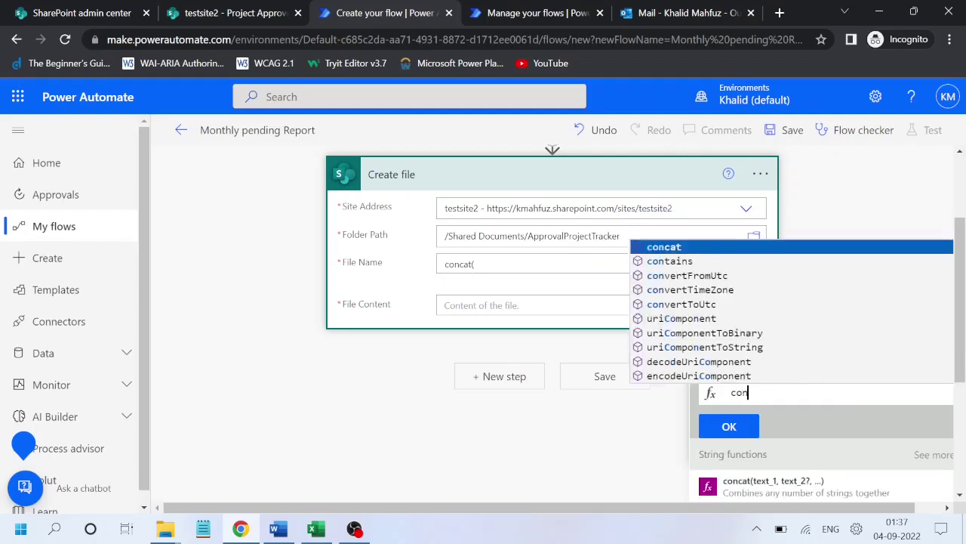
{"action": "type", "text": "cat(forma"}
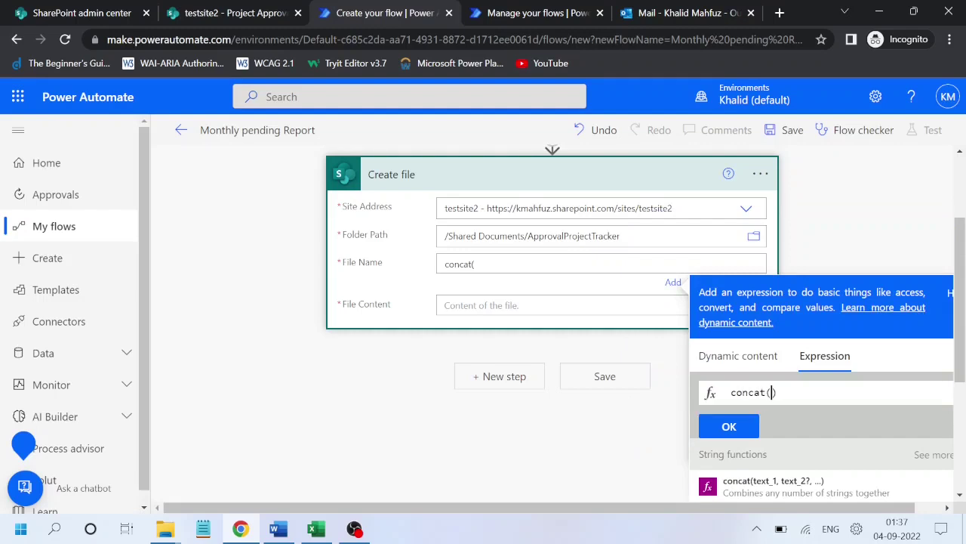
{"action": "type", "text": "t"}
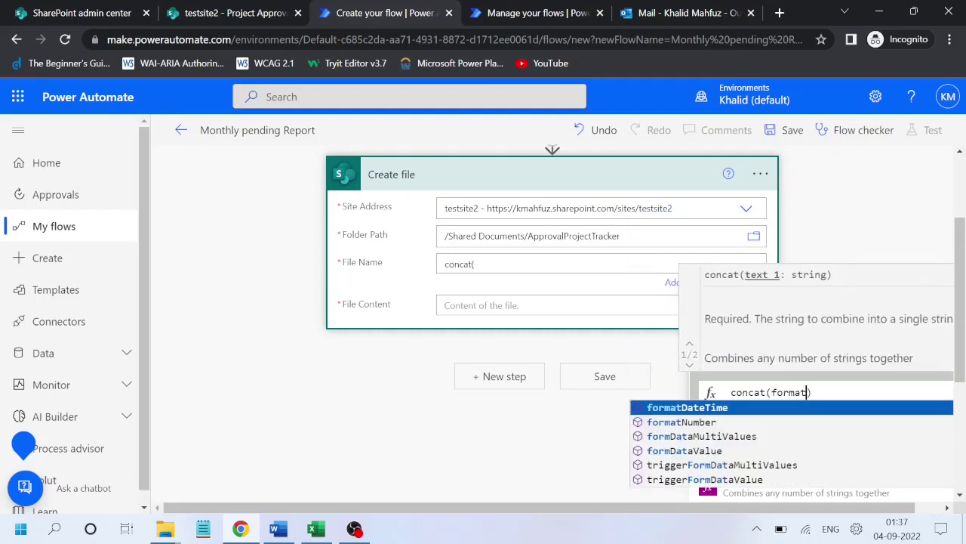
{"action": "key", "text": "Return"}
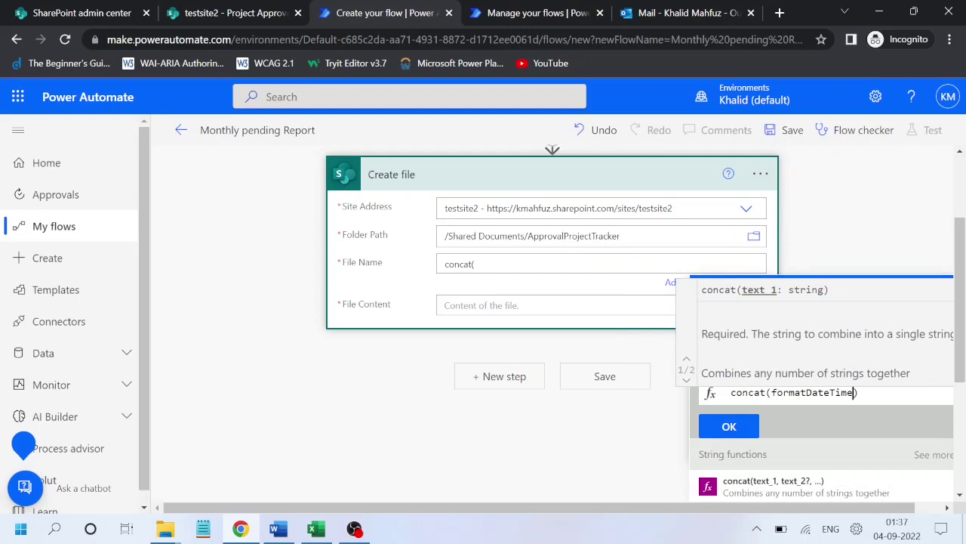
{"action": "type", "text": "(utc"}
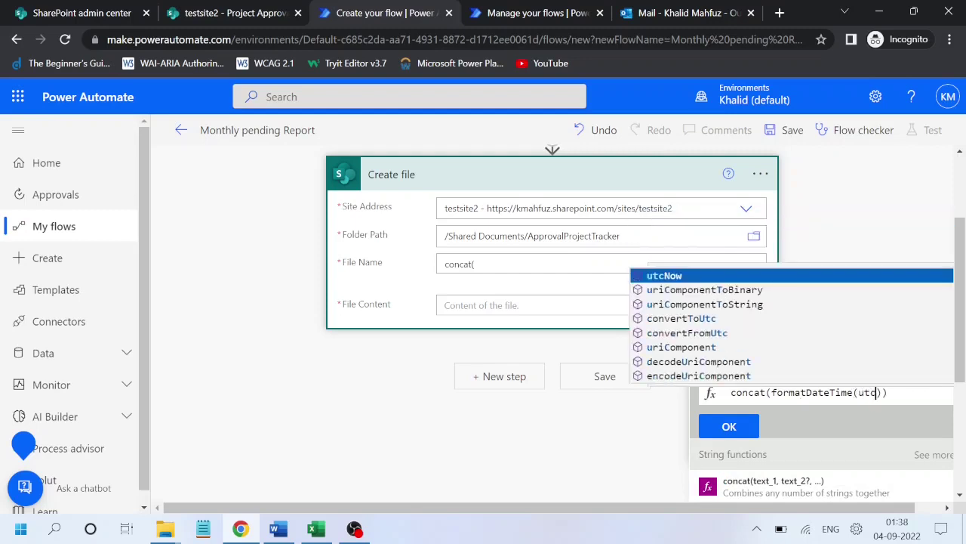
{"action": "key", "text": "Return"}
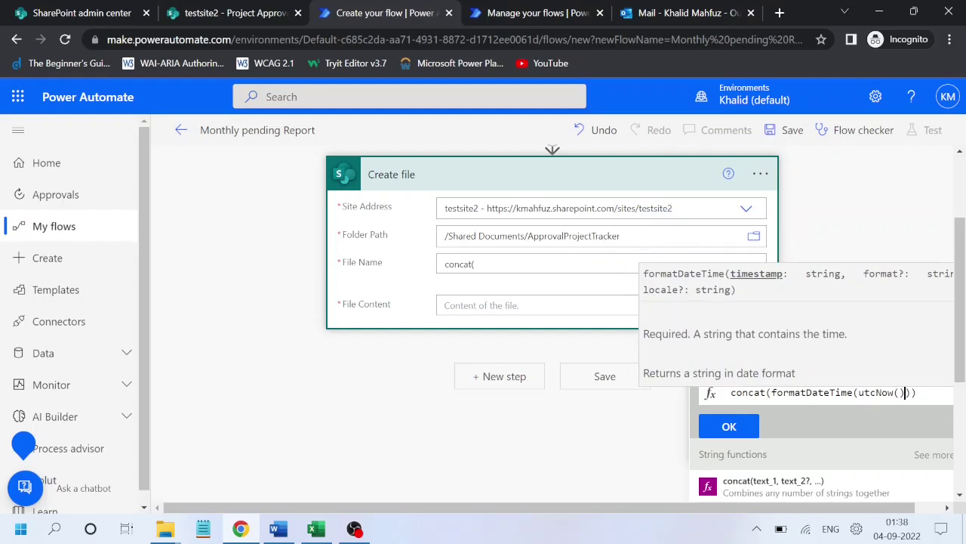
{"action": "type", "text": ",'"}
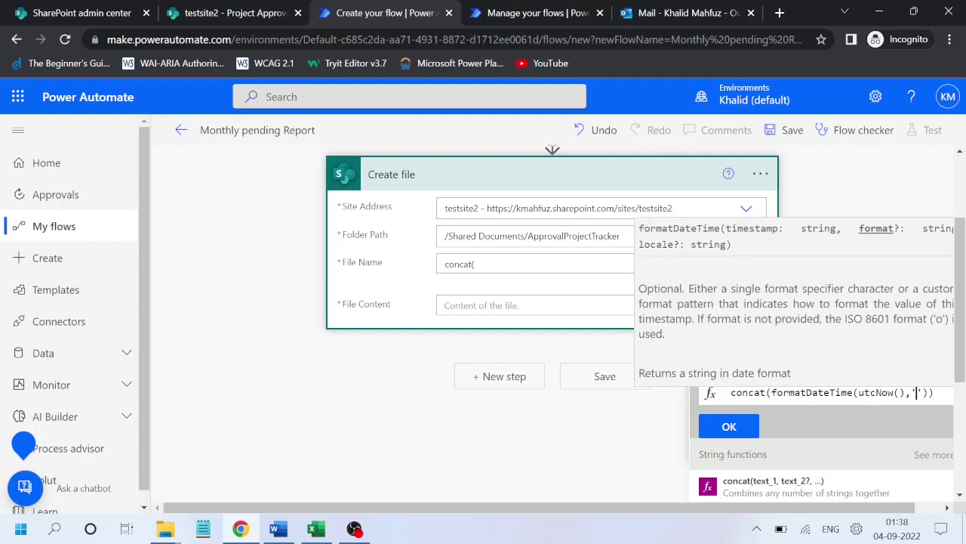
{"action": "type", "text": "MMMM"}
{"action": "key", "text": "Right"}
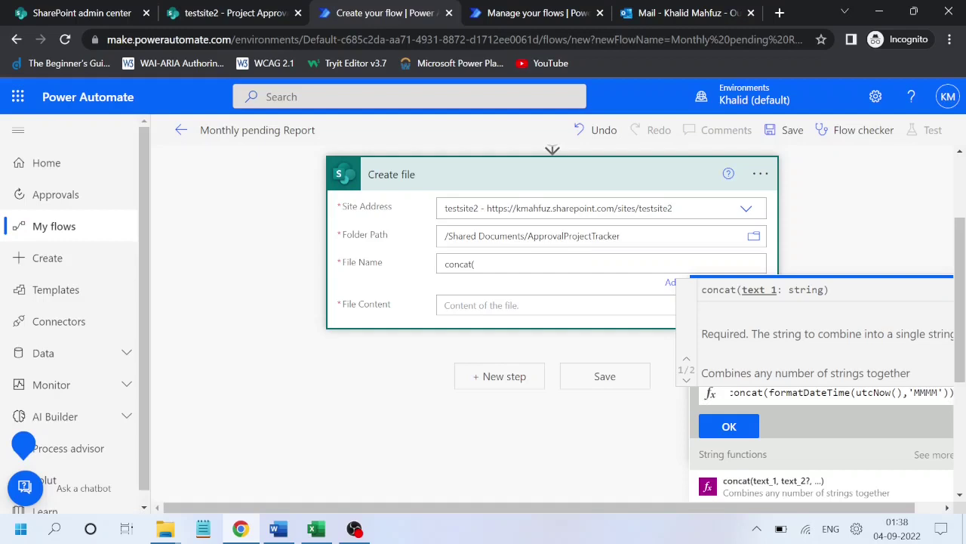
- Extend the concat expression with a ' ' separator and the year as formatDateTime(utcnow(),'yyyy')
{"action": "type", "text": ","}
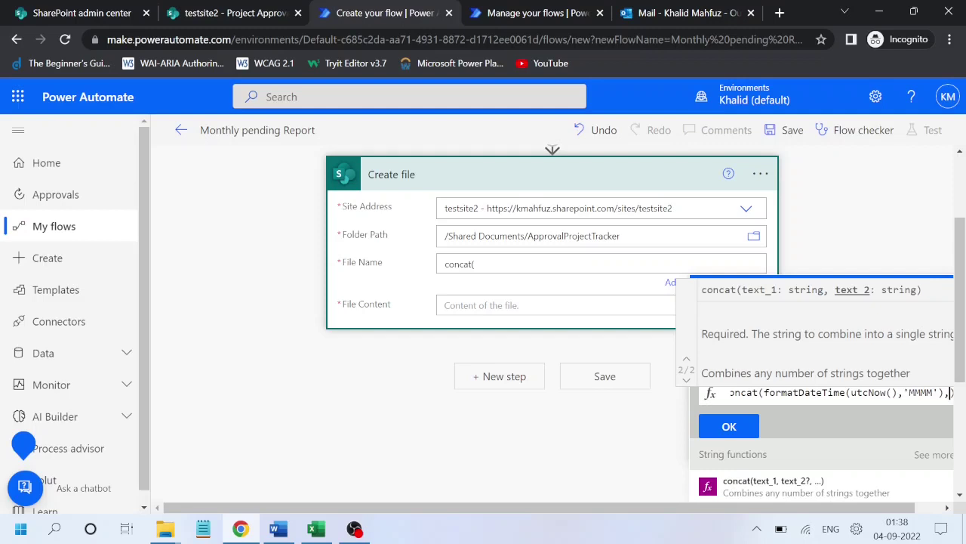
{"action": "type", "text": "' '"}
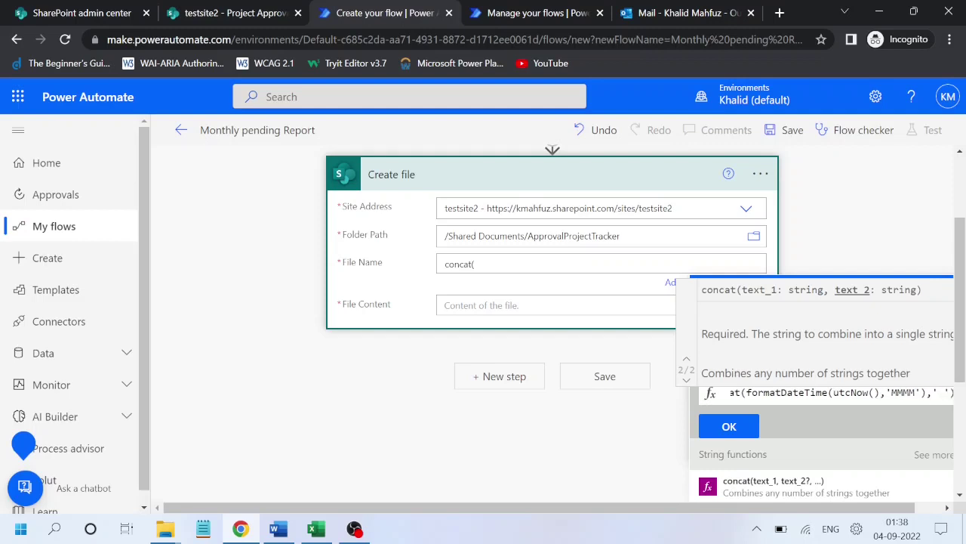
{"action": "type", "text": ","}
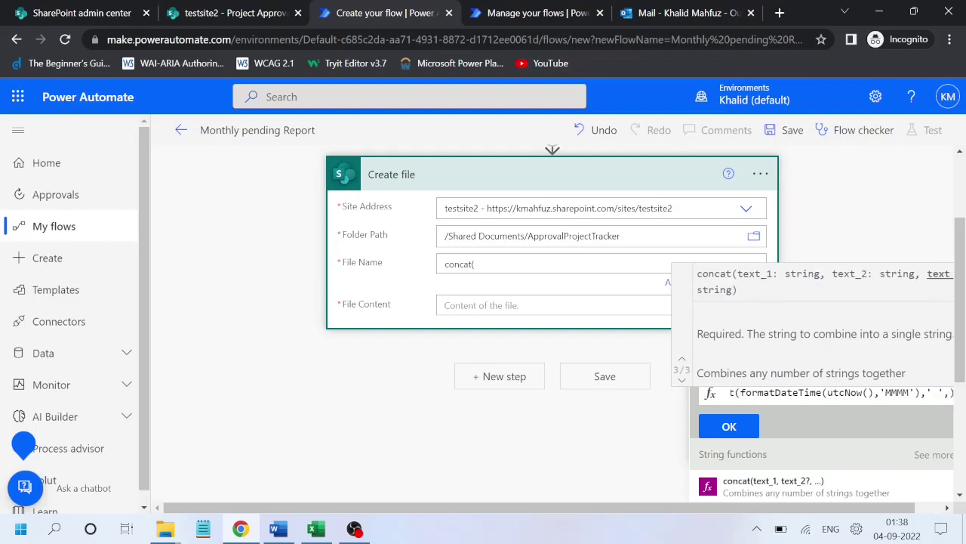
{"action": "type", "text": "formatDateTime"}
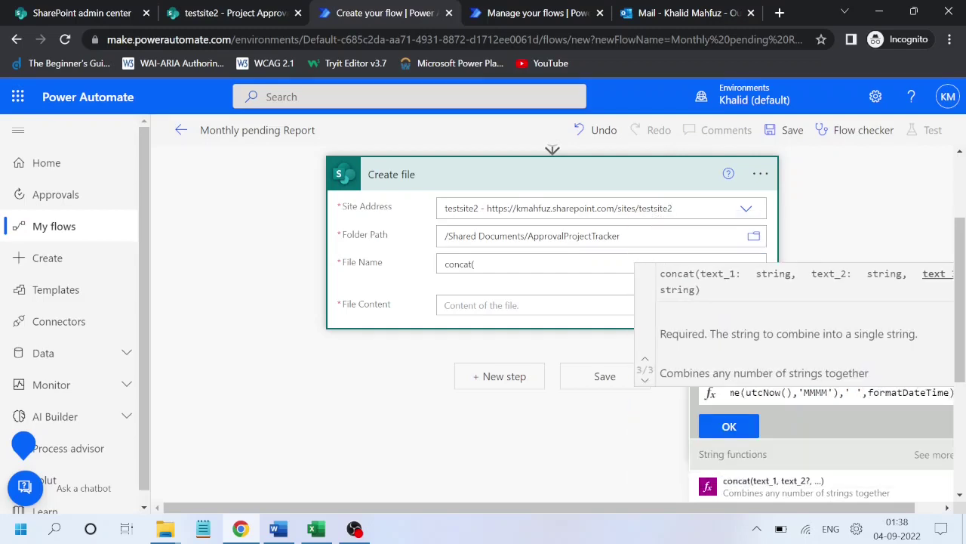
{"action": "type", "text": "(utc"}
{"action": "type", "text": "now()"}
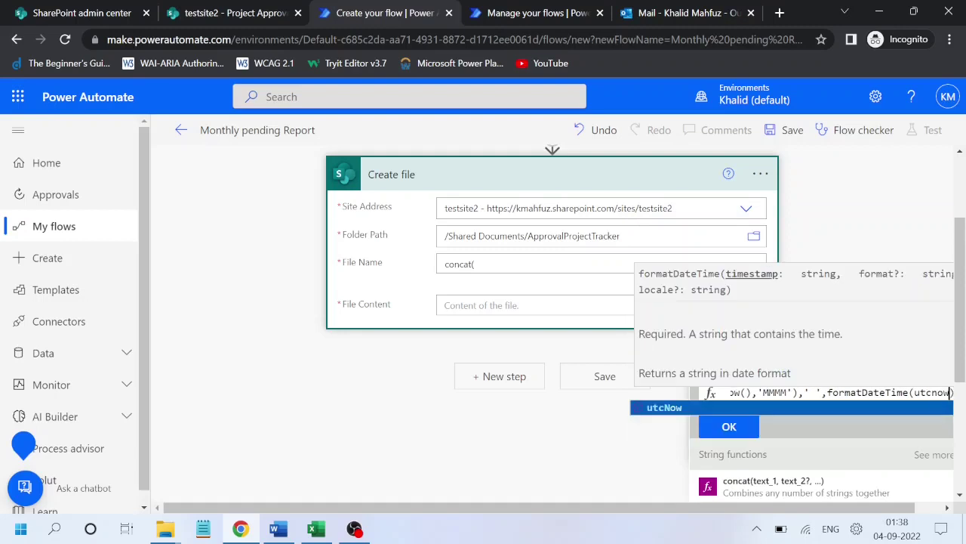
{"action": "type", "text": ","}
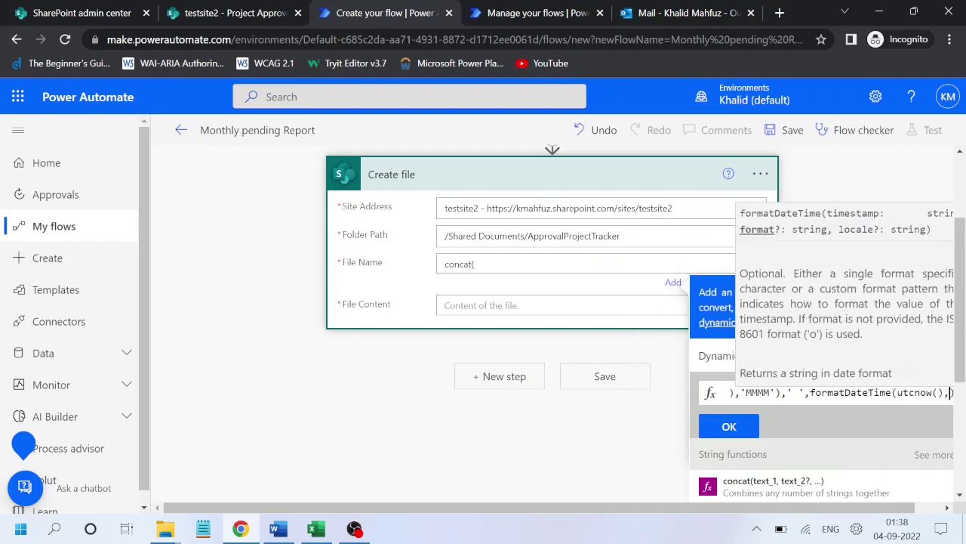
{"action": "type", "text": "'yyyy"}
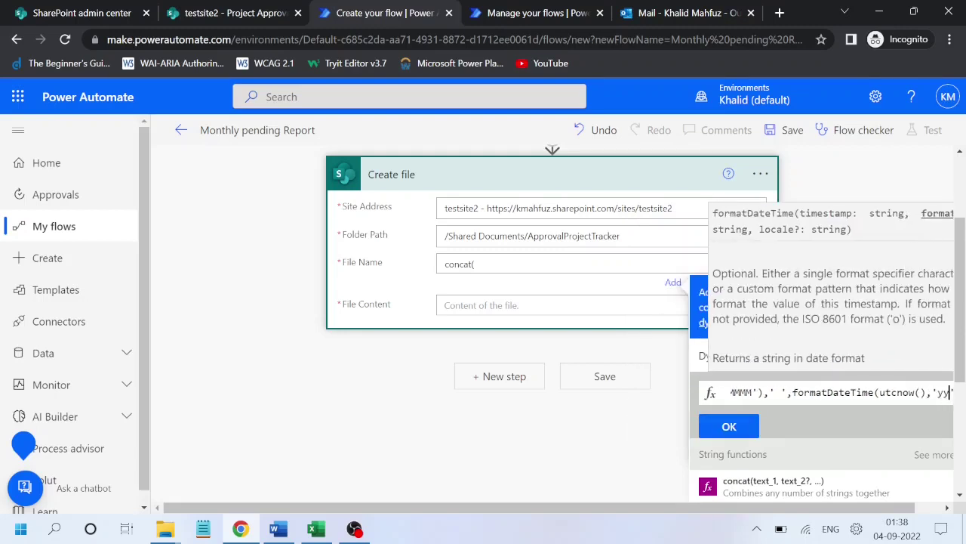
{"action": "type", "text": ")"}
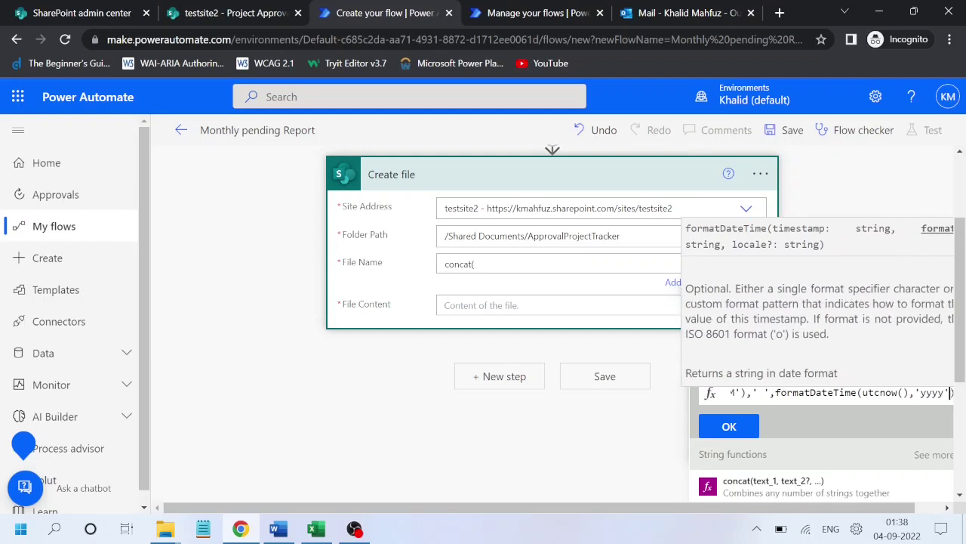
{"action": "type", "text": ")"}
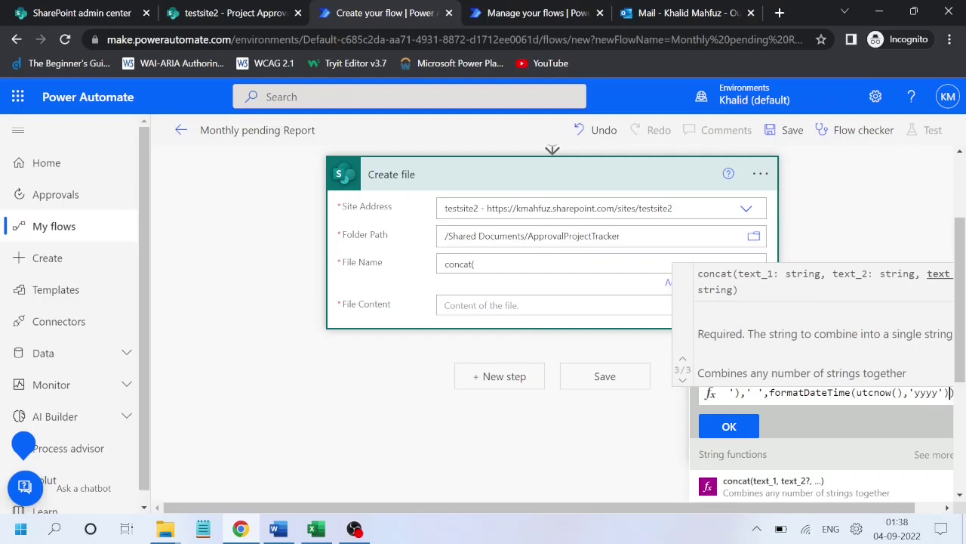
- Finish the concat expression with the '.xlsx' extension and insert it as the Create file action's File Name
{"action": "type", "text": ","}
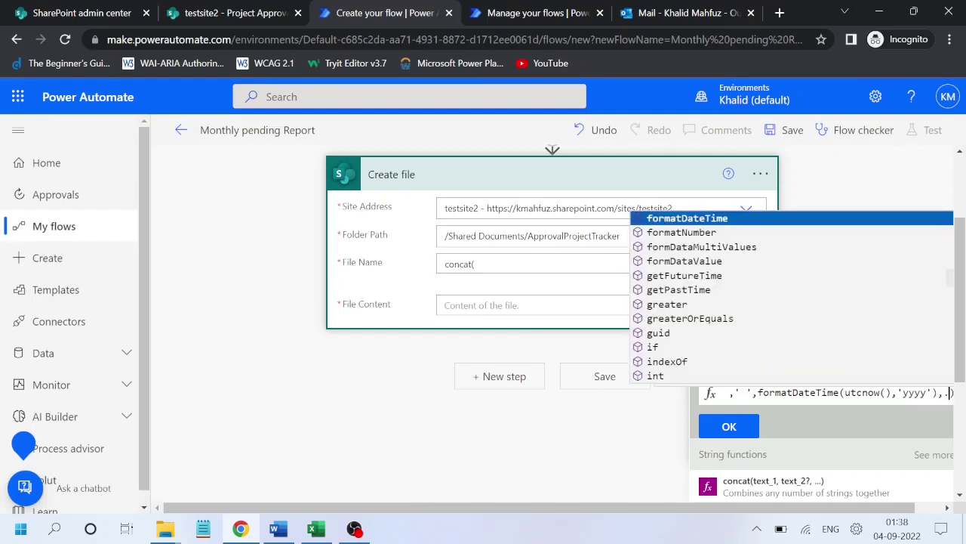
{"action": "key", "text": "Escape"}
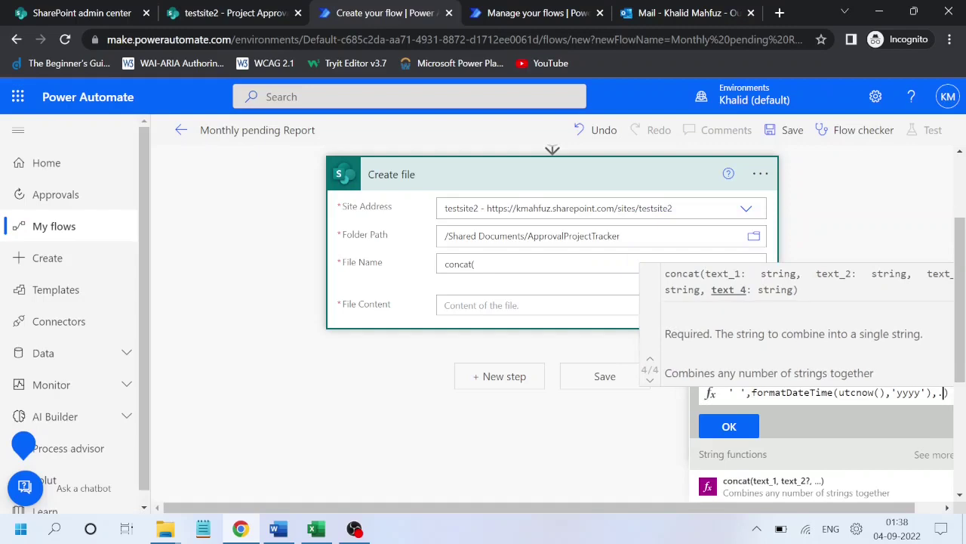
{"action": "type", "text": "'.x"}
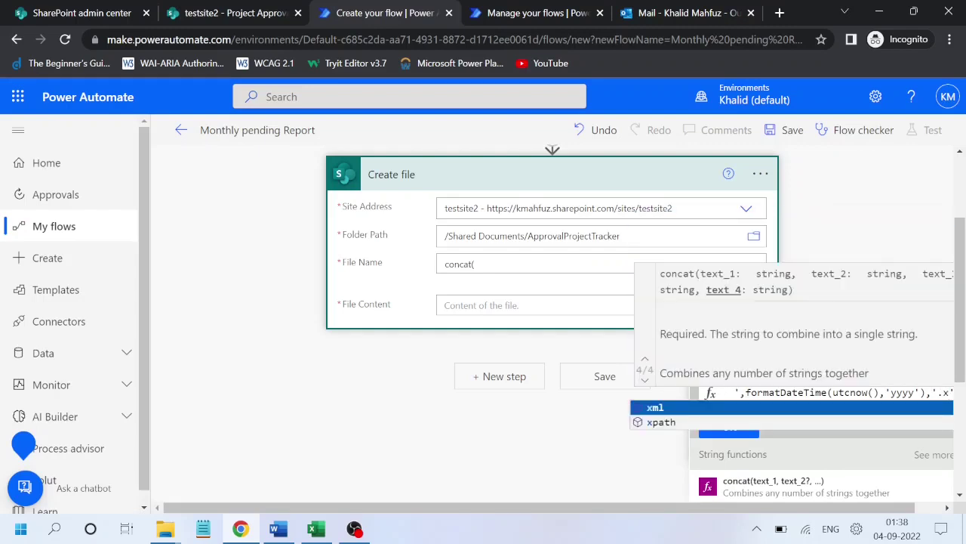
{"action": "type", "text": "lsx'"}
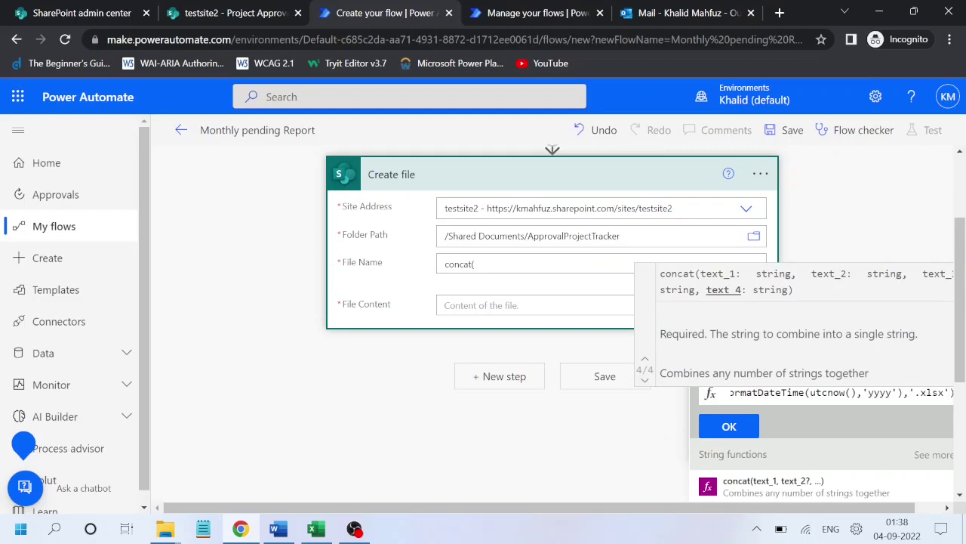
{"action": "key", "text": "Right"}
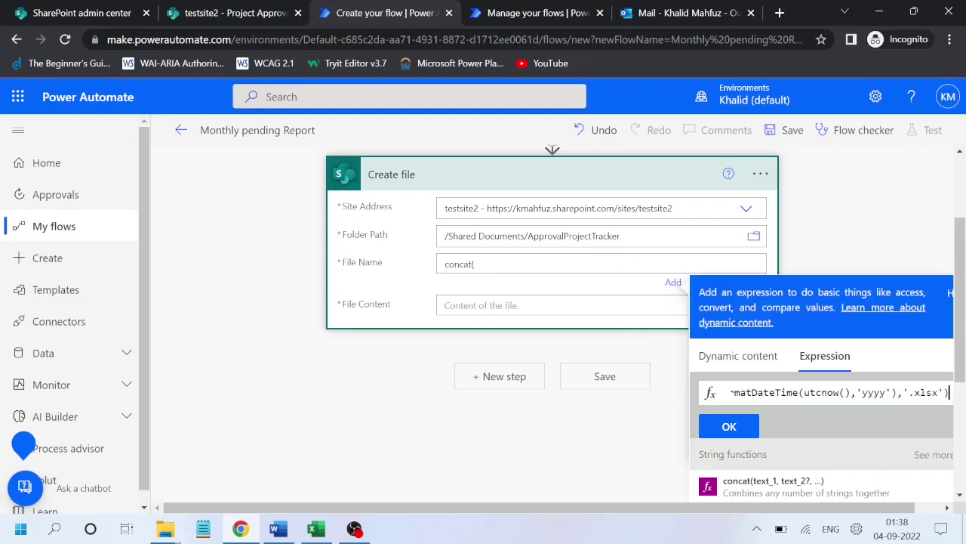
{"action": "left_click", "coordinate": [729, 426]}
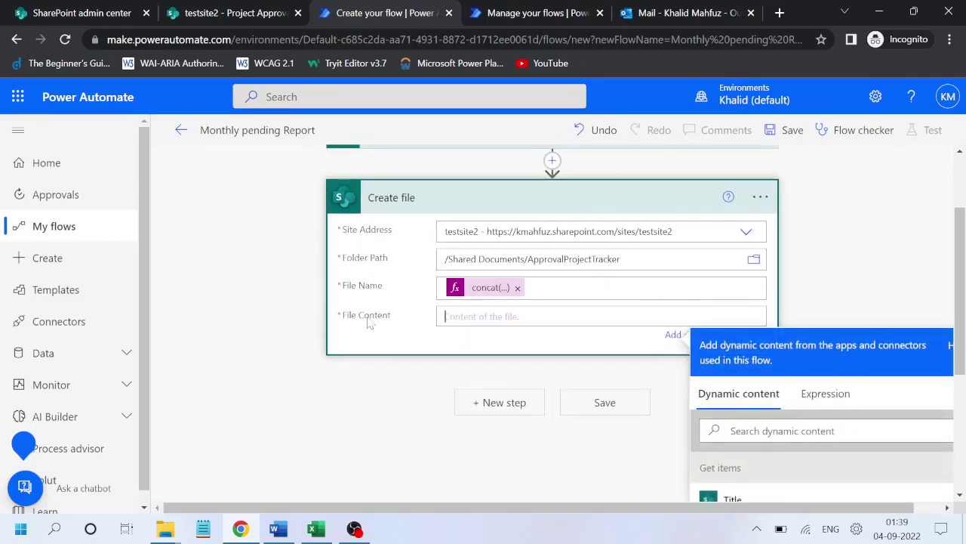
- Insert a Data Operation Compose action between Get items and Create file
{"action": "left_click_drag", "start_coordinate": [962, 324], "coordinate": [963, 249]}
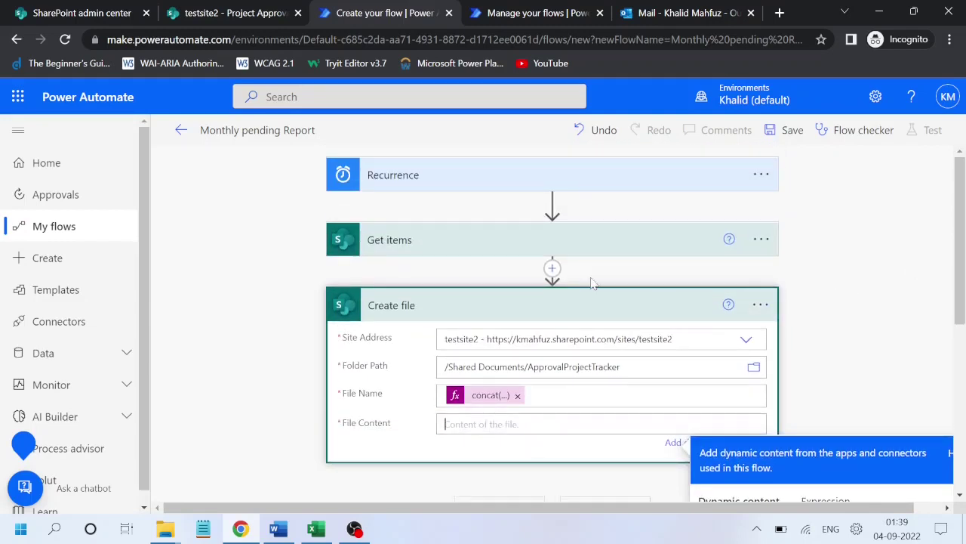
{"action": "left_click", "coordinate": [551, 269]}
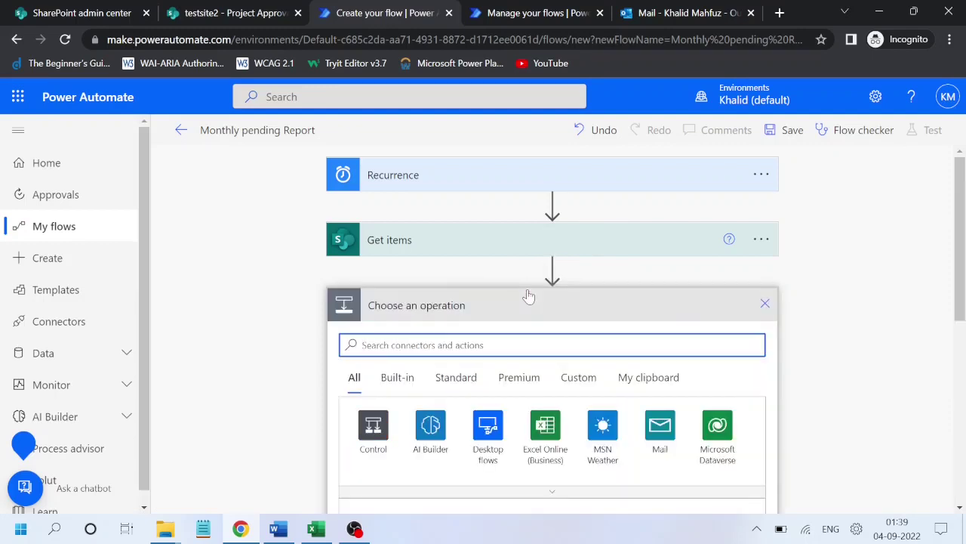
{"action": "type", "text": "compose"}
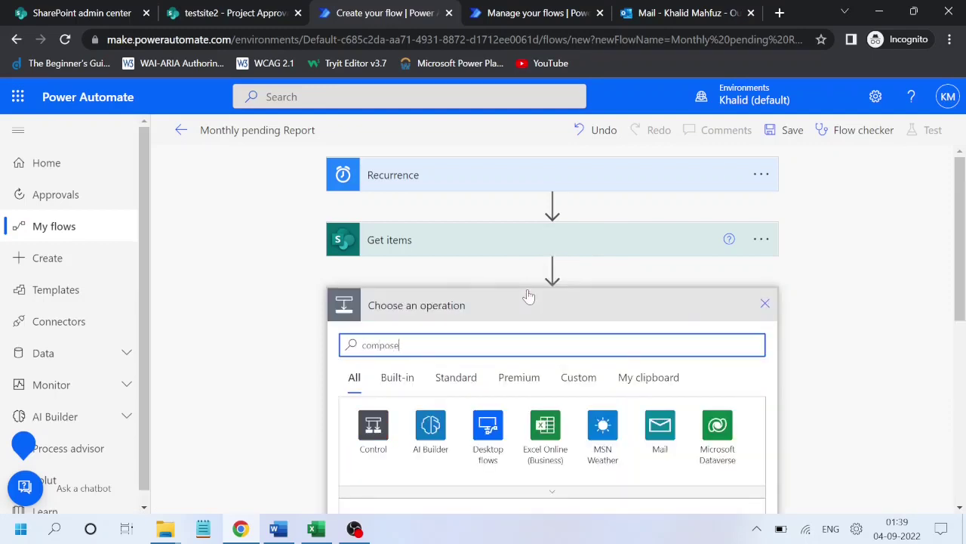
{"action": "left_click_drag", "start_coordinate": [964, 277], "coordinate": [964, 304]}
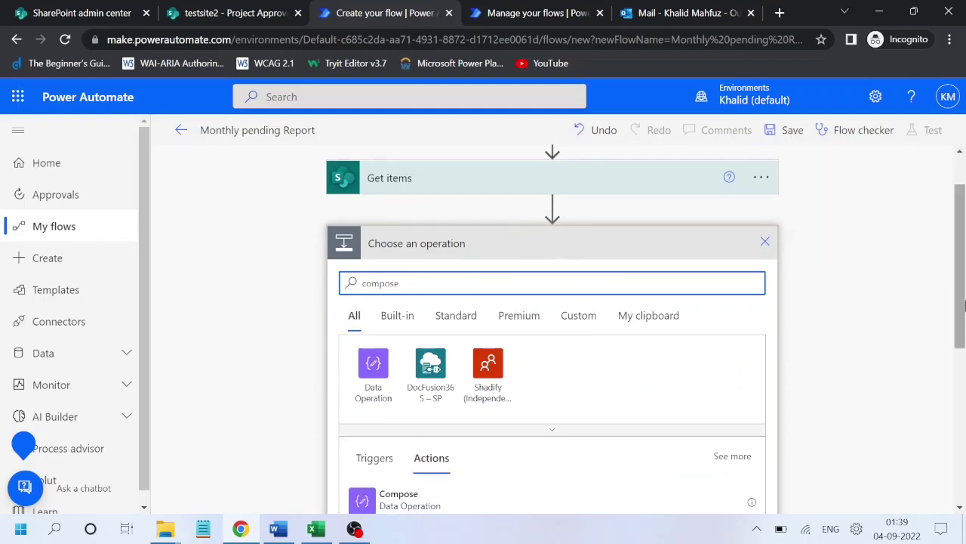
{"action": "left_click", "coordinate": [408, 501]}
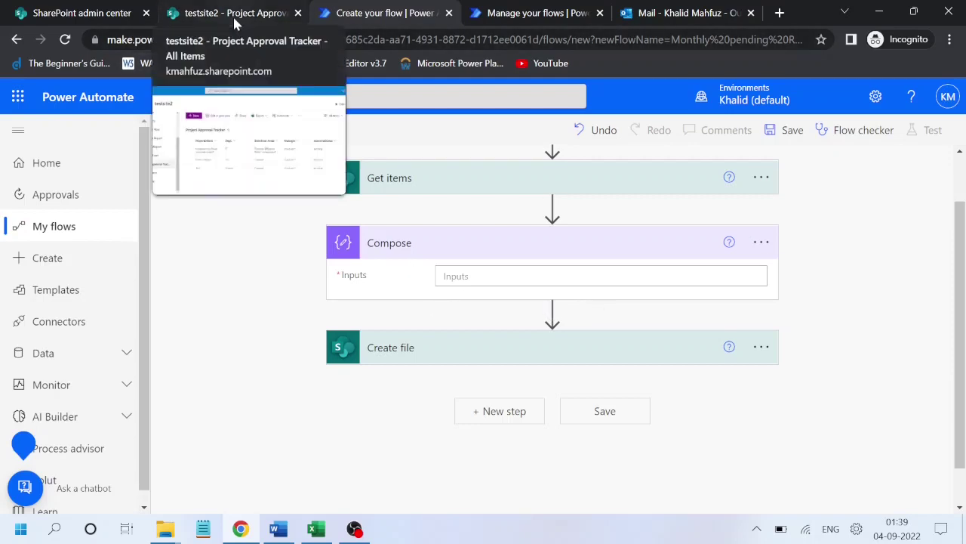
- Open the My flows list in another new browser tab and switch to it
{"action": "right_click", "coordinate": [31, 225]}
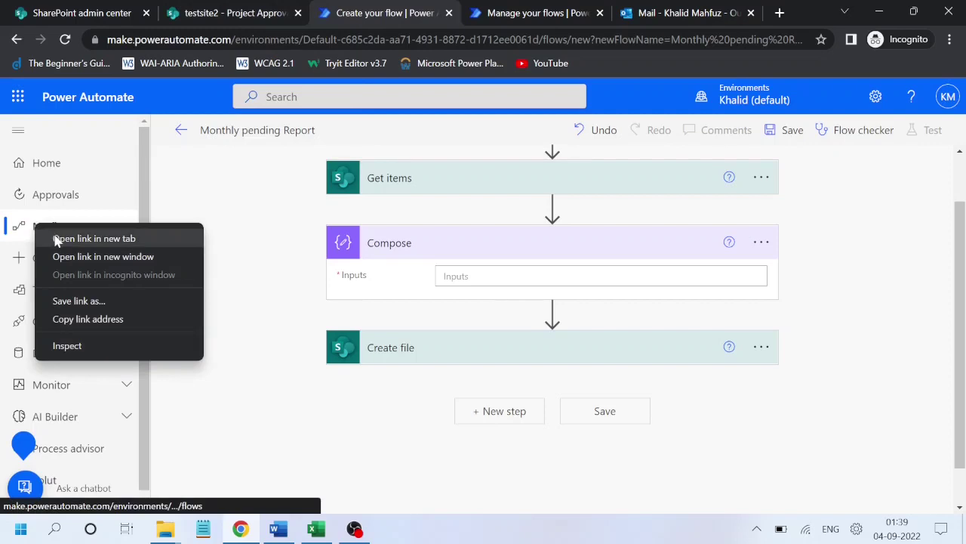
{"action": "left_click", "coordinate": [55, 240]}
{"action": "left_click", "coordinate": [563, 13]}
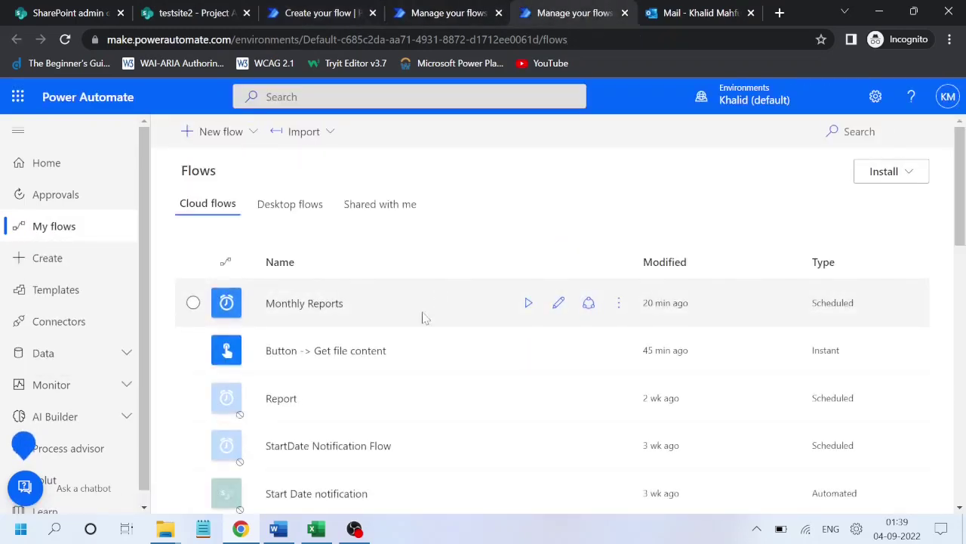
- Open the Button -> Get file content flow for editing and expand its Get file content action
{"action": "left_click", "coordinate": [316, 352]}
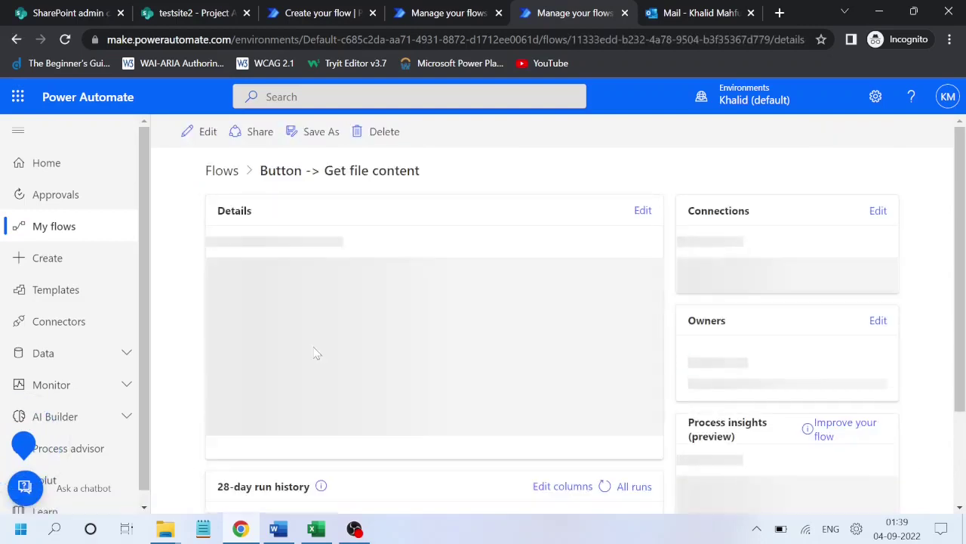
{"action": "left_click", "coordinate": [208, 133]}
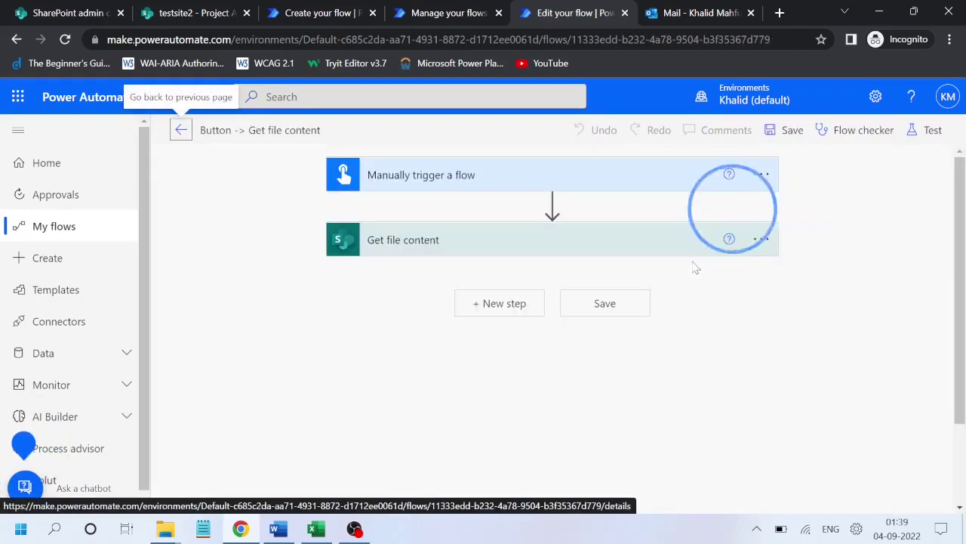
{"action": "left_click", "coordinate": [477, 245]}
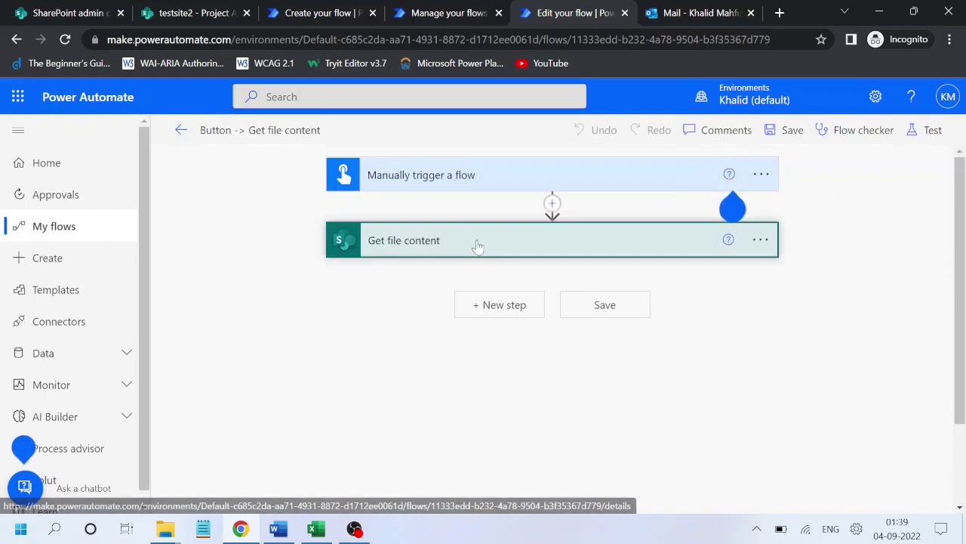
- Switch to the SharePoint testsite2 site and open the ApprovalProjectTracker folder in its Documents library
{"action": "left_click", "coordinate": [181, 19]}
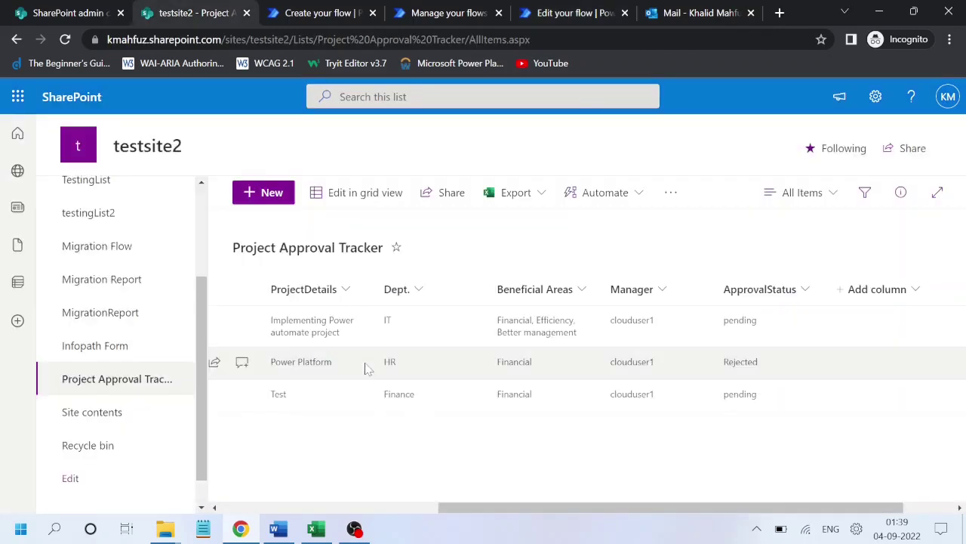
{"action": "scroll", "coordinate": [121, 340], "scroll_direction": "up", "scroll_amount": 2}
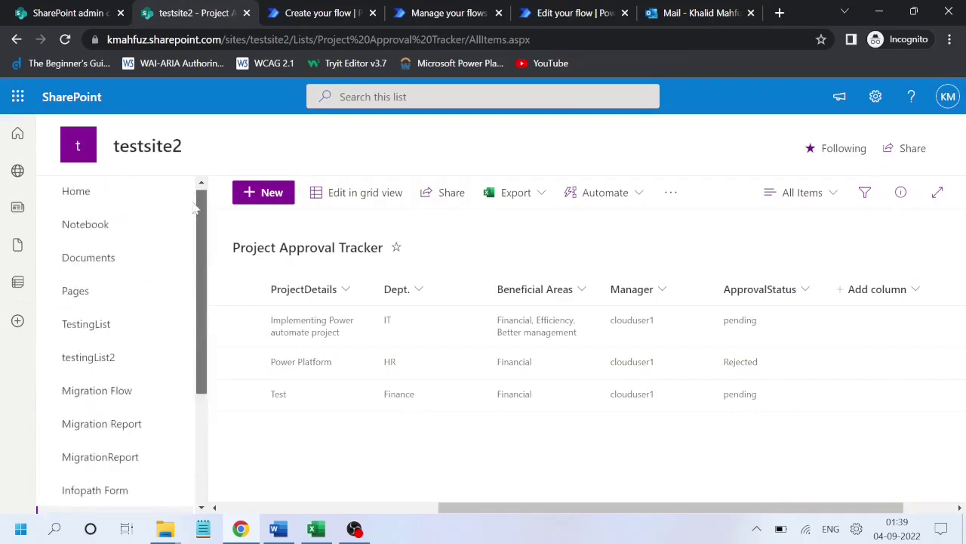
{"action": "left_click", "coordinate": [89, 259]}
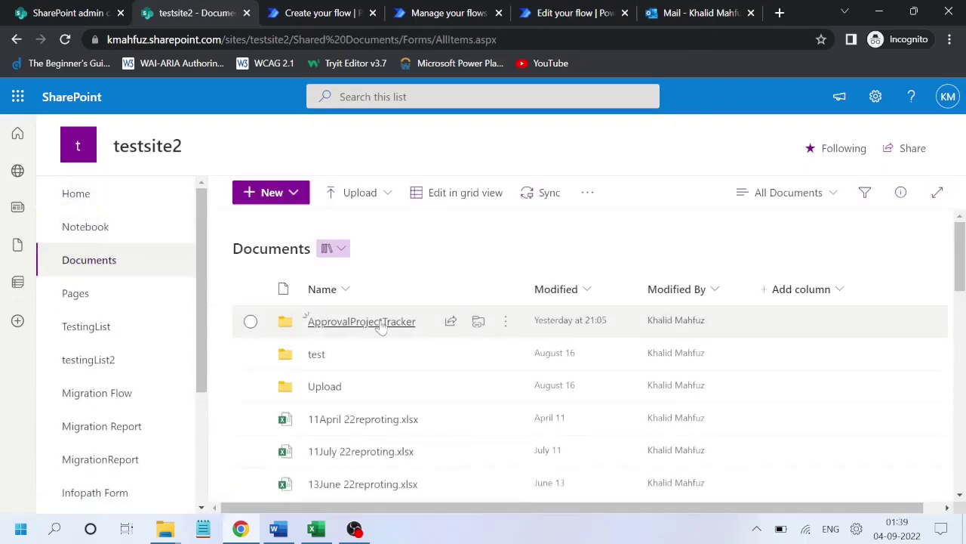
{"action": "left_click", "coordinate": [333, 324]}
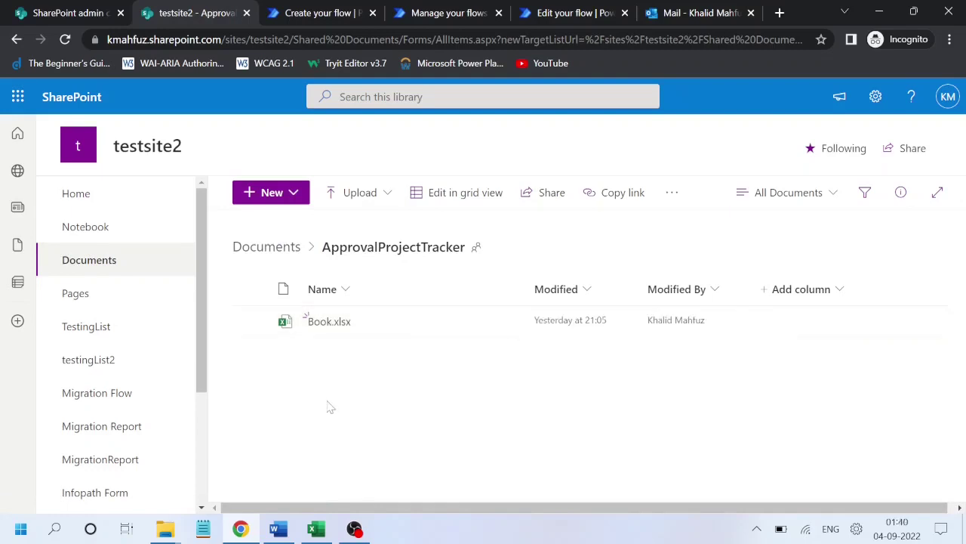
- Delete the existing Book.xlsx file from the ApprovalProjectTracker folder
{"action": "left_click", "coordinate": [250, 322]}
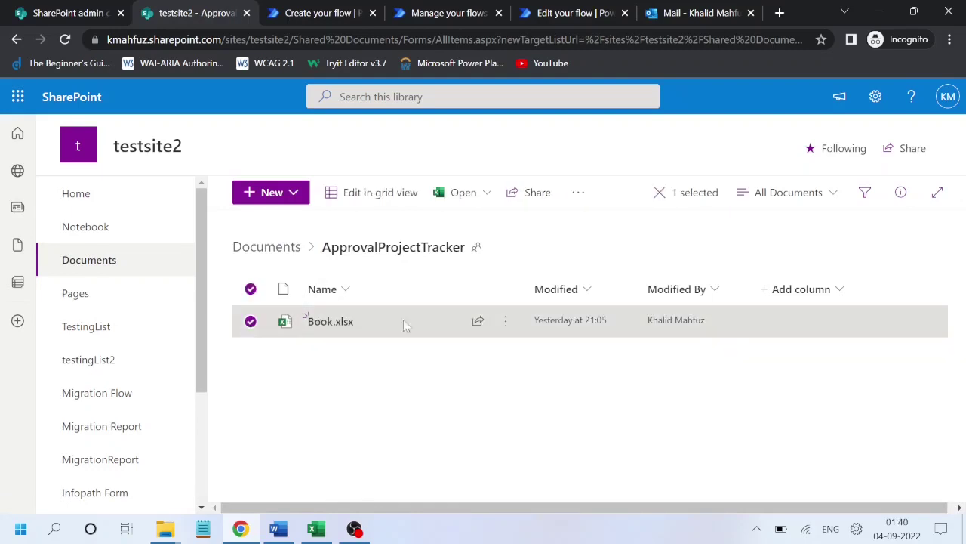
{"action": "left_click", "coordinate": [506, 322]}
{"action": "left_click", "coordinate": [562, 268]}
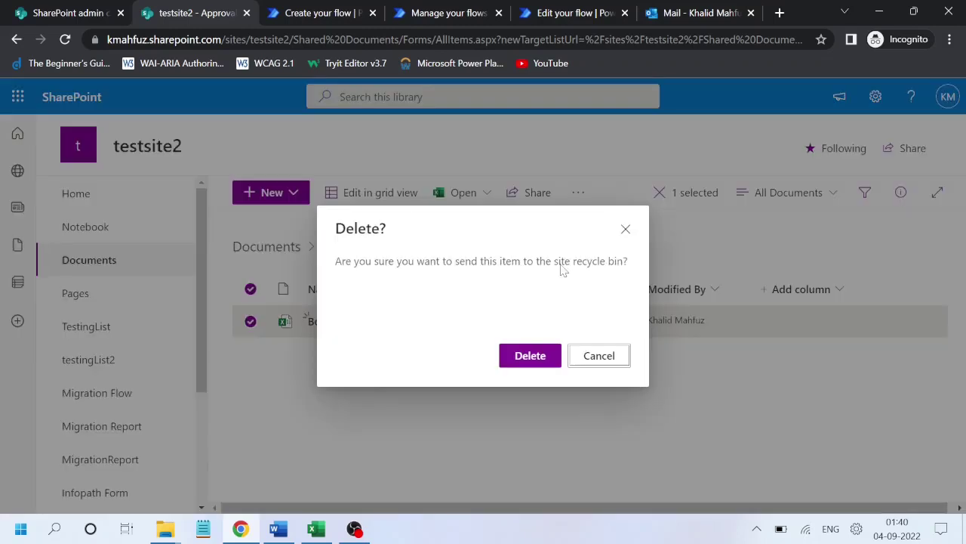
{"action": "left_click", "coordinate": [528, 356]}
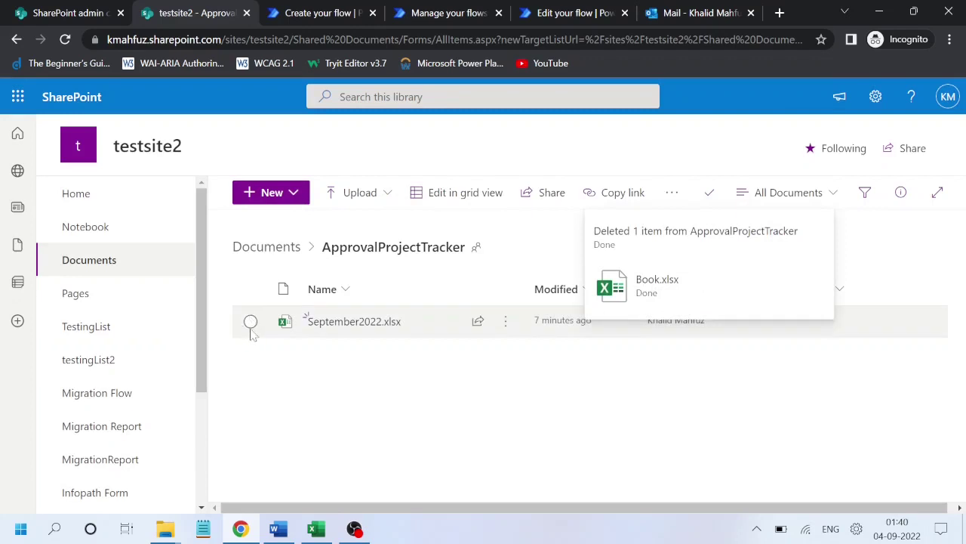
- Delete the September2022.xlsx file from the ApprovalProjectTracker folder
{"action": "left_click", "coordinate": [252, 330]}
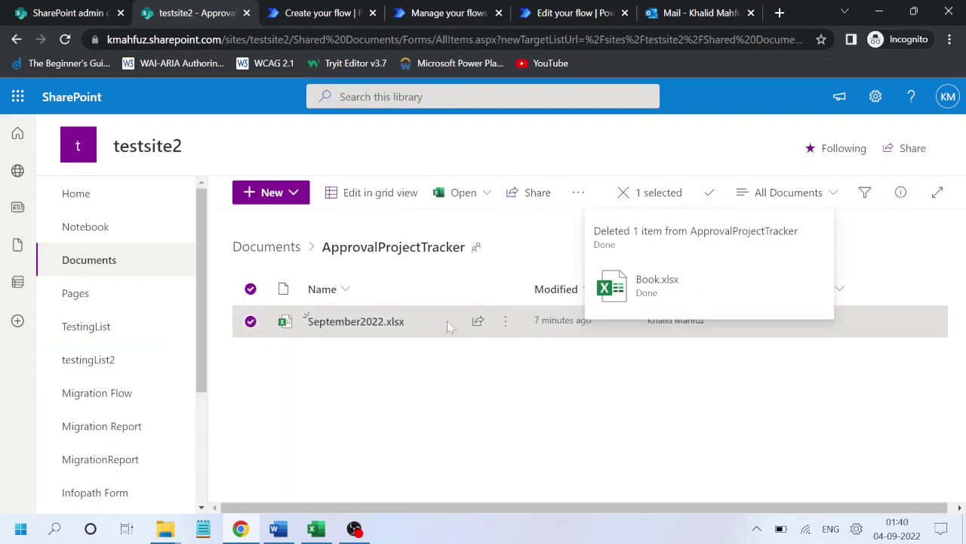
{"action": "left_click", "coordinate": [505, 326]}
{"action": "left_click", "coordinate": [547, 261]}
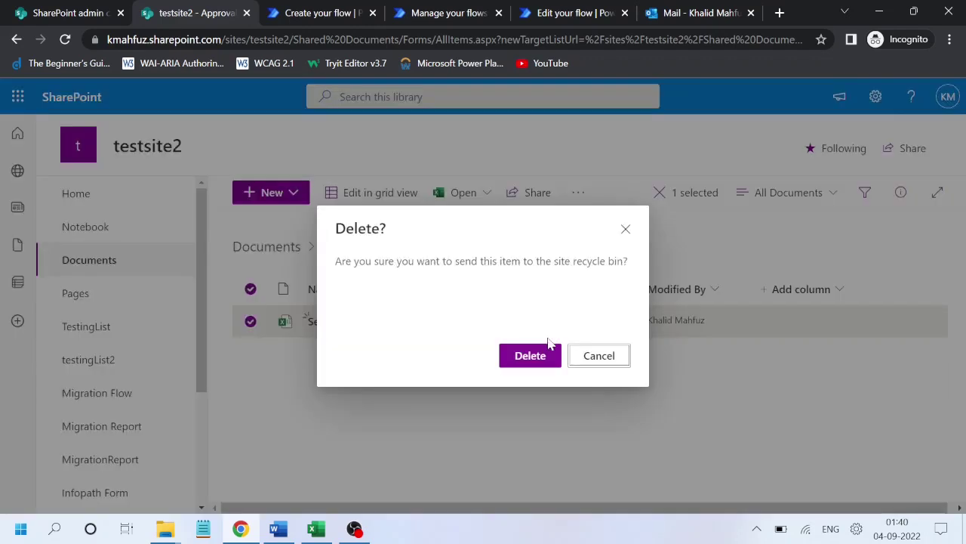
{"action": "left_click", "coordinate": [523, 357]}
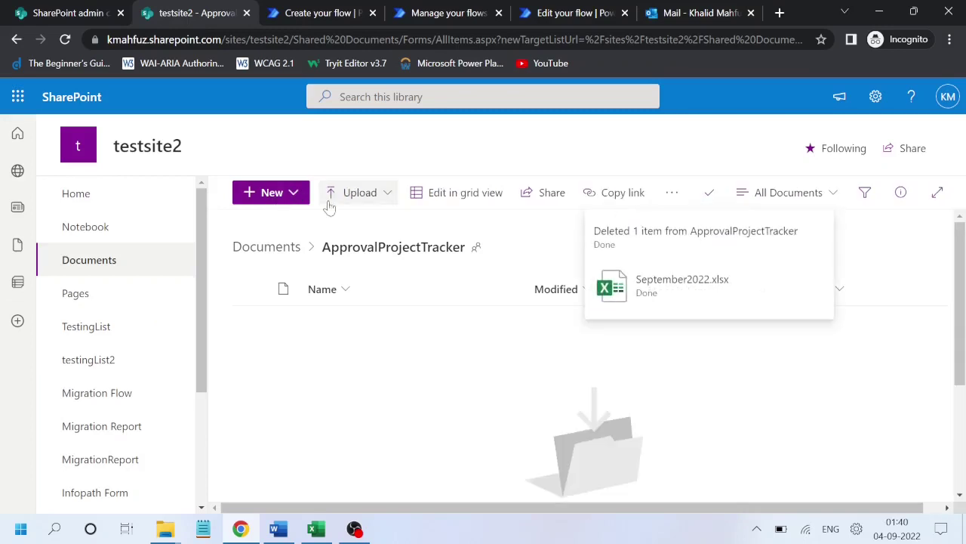
- Create a new Excel workbook in the ApprovalProjectTracker folder and enter the header EmployeeName in cell A1
{"action": "left_click", "coordinate": [292, 194]}
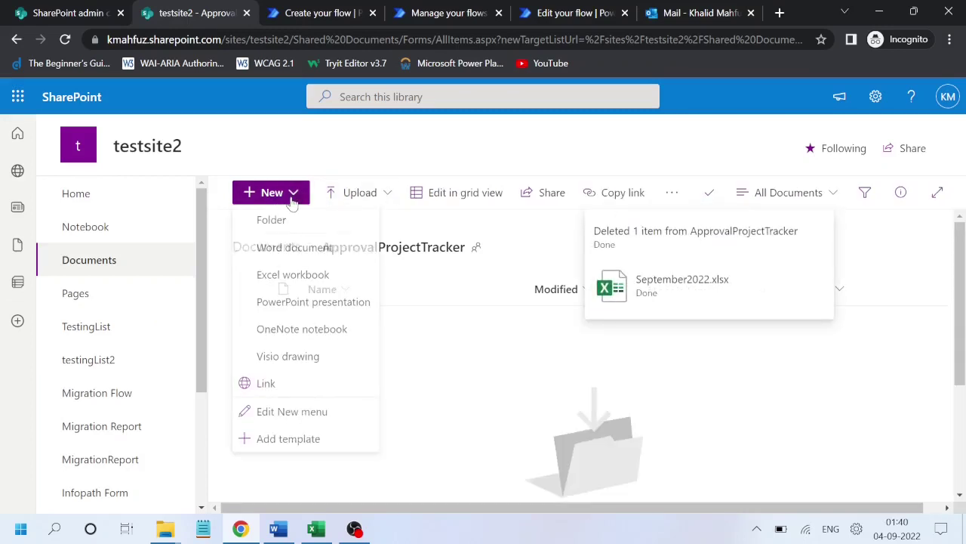
{"action": "left_click", "coordinate": [287, 281]}
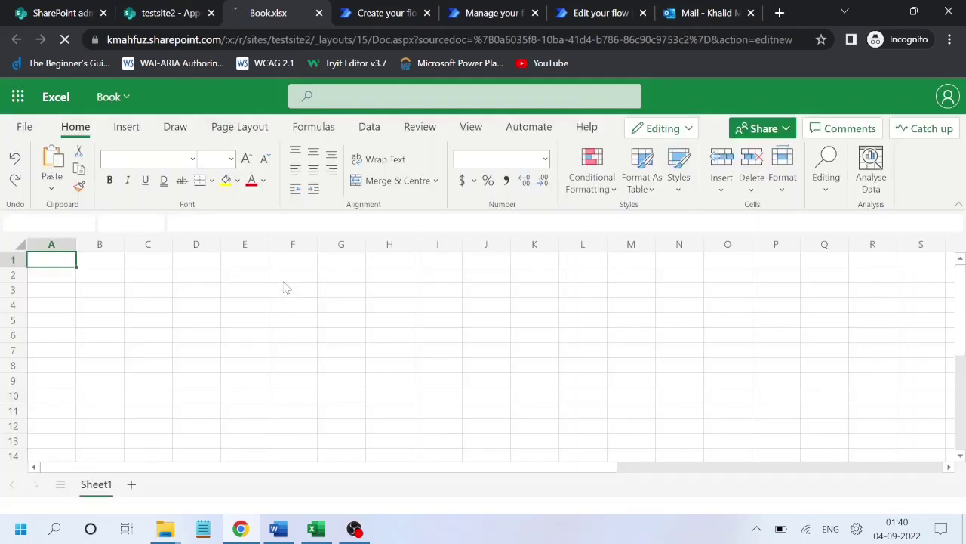
{"action": "type", "text": "Pro"}
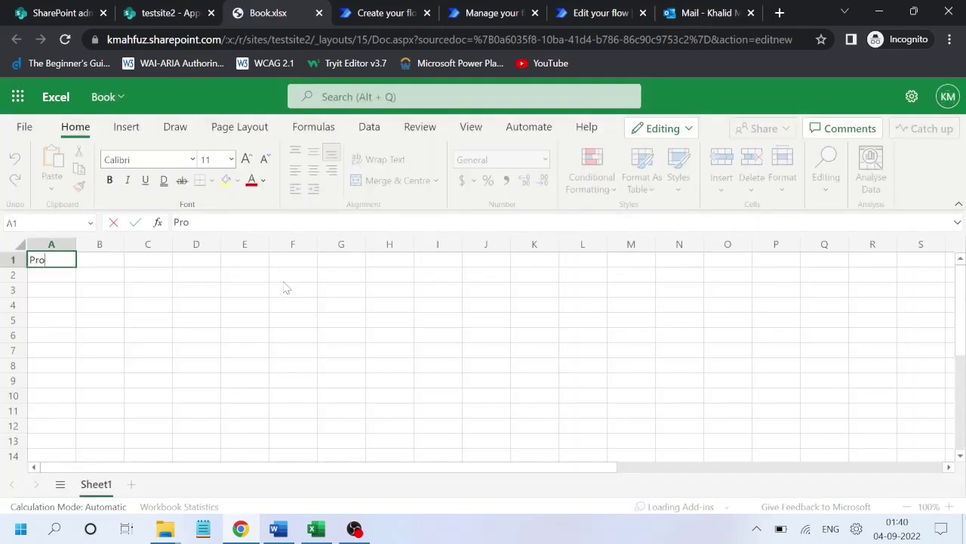
{"action": "type", "text": "je"}
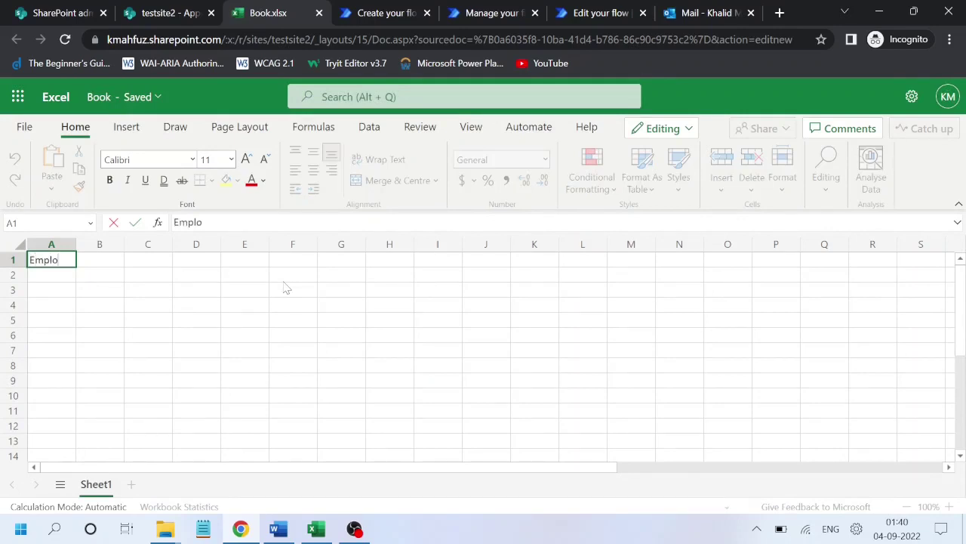
{"action": "type", "text": "eeName"}
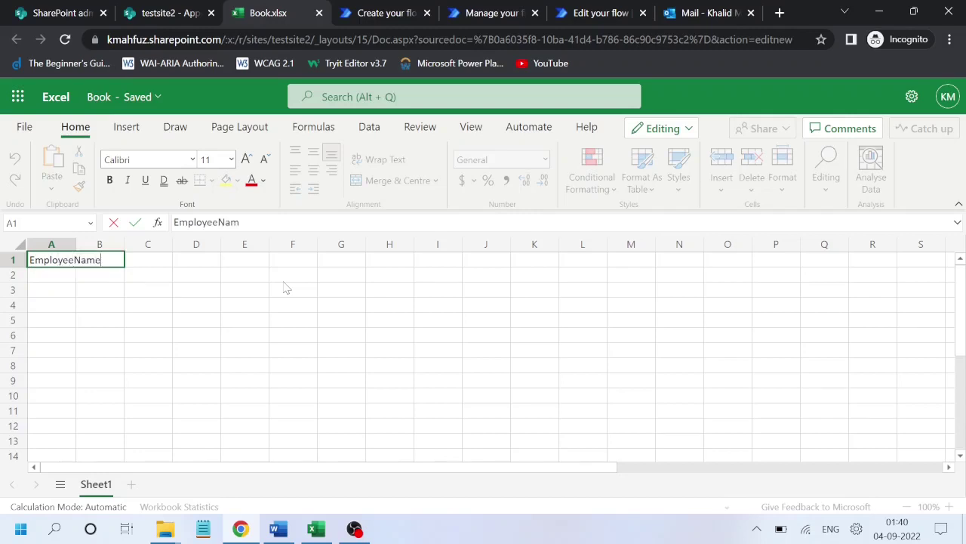
{"action": "key", "text": "Tab"}
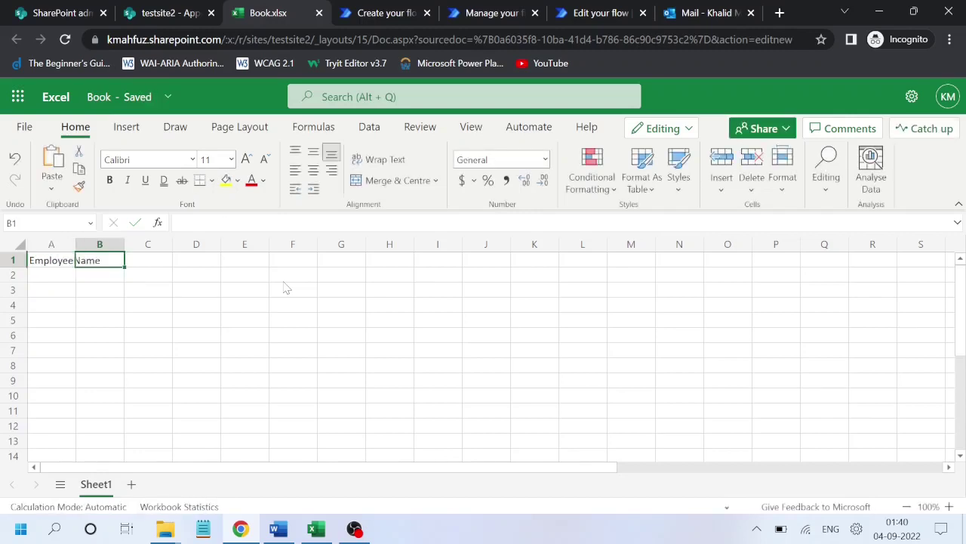
- Enter the headers ProjectName in cell B1 and ProjectDetails in cell C1
{"action": "type", "text": "Project"}
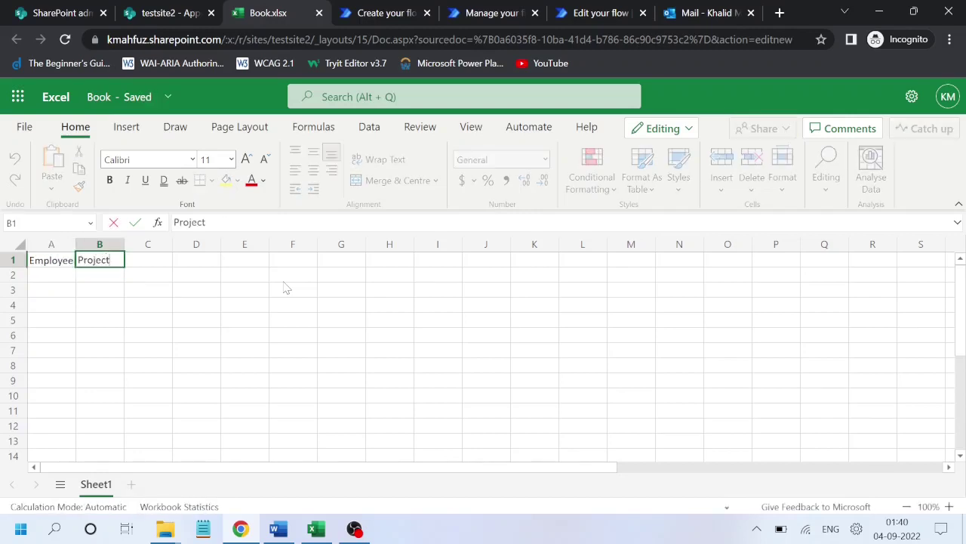
{"action": "type", "text": "Name"}
{"action": "key", "text": "Tab"}
{"action": "type", "text": "Pr"}
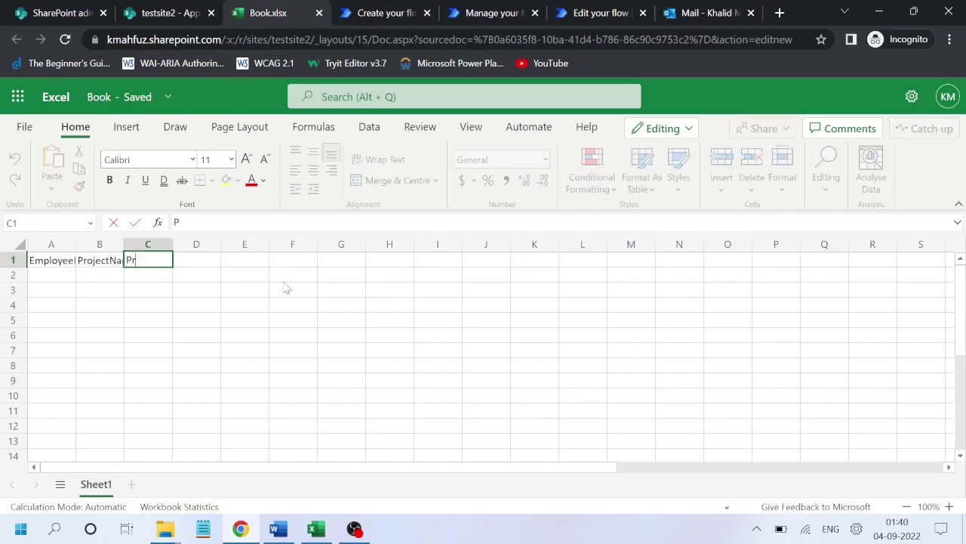
{"action": "type", "text": "ojectDea"}
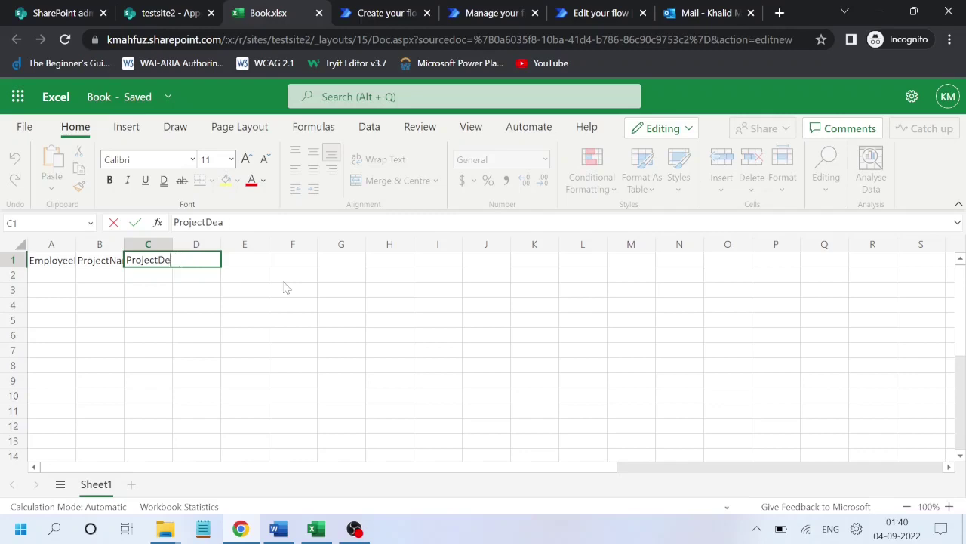
{"action": "type", "text": "tils"}
{"action": "key", "text": "Tab"}
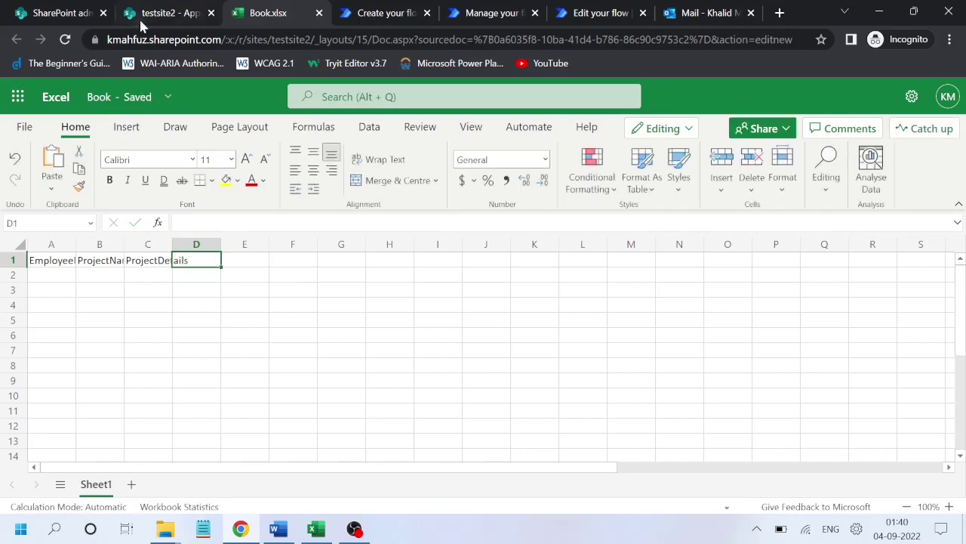
- Check the remaining columns of the Project Approval Tracker list and enter the header Dept in cell D1 of the new workbook
{"action": "left_click", "coordinate": [162, 16]}
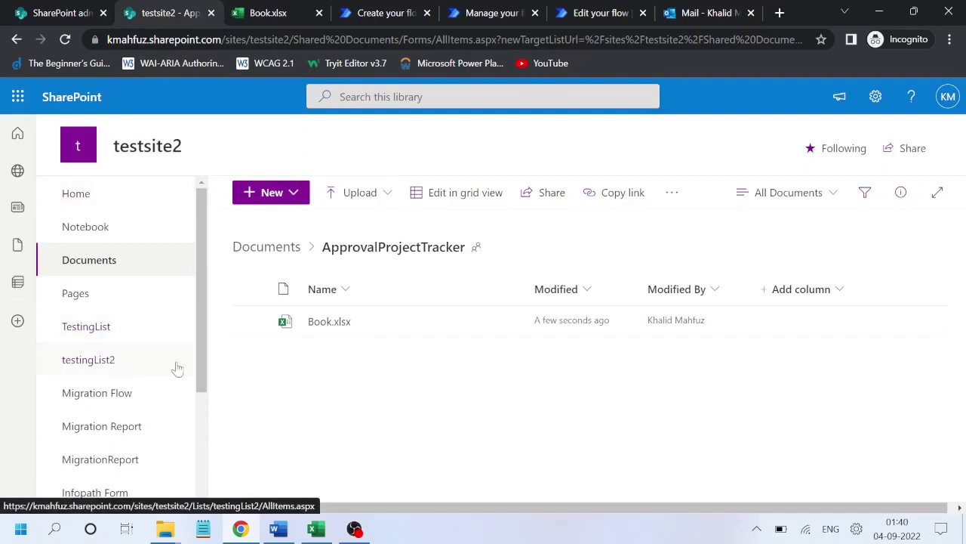
{"action": "left_click_drag", "start_coordinate": [202, 367], "coordinate": [196, 446]}
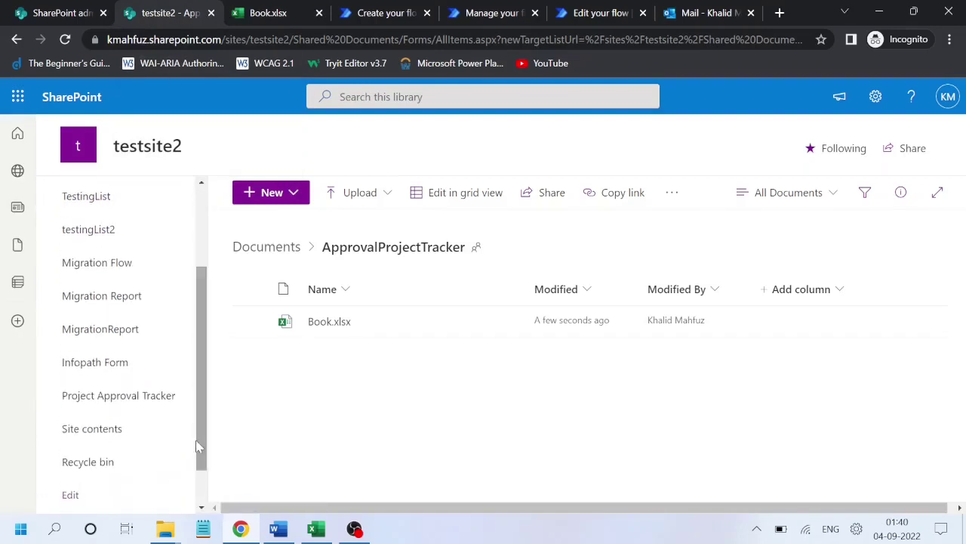
{"action": "left_click", "coordinate": [130, 395]}
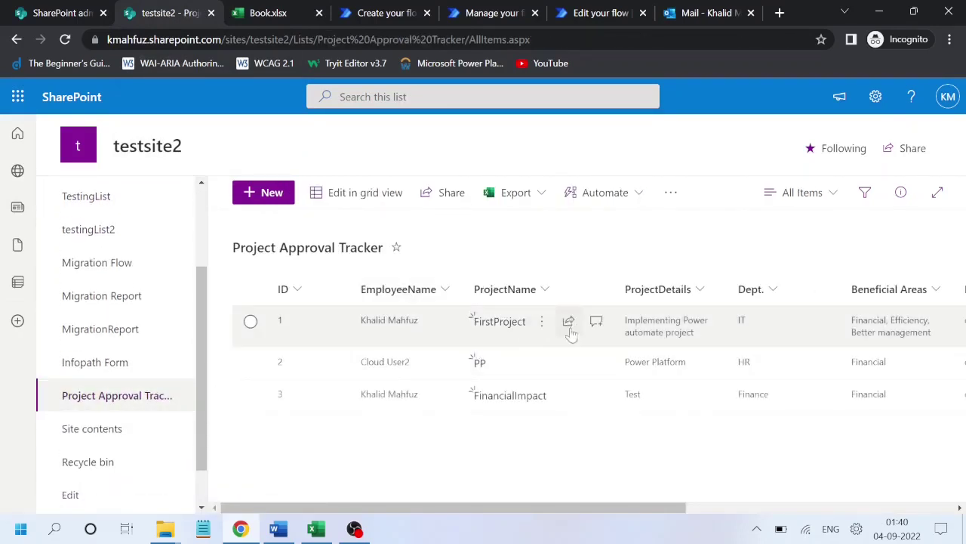
{"action": "left_click_drag", "start_coordinate": [612, 511], "coordinate": [831, 511]}
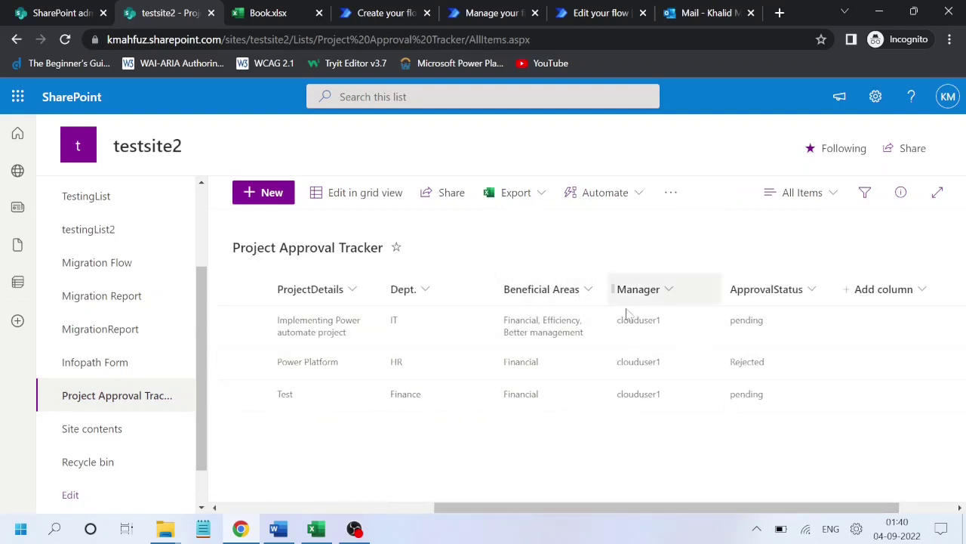
{"action": "left_click", "coordinate": [269, 12]}
{"action": "type", "text": "De"}
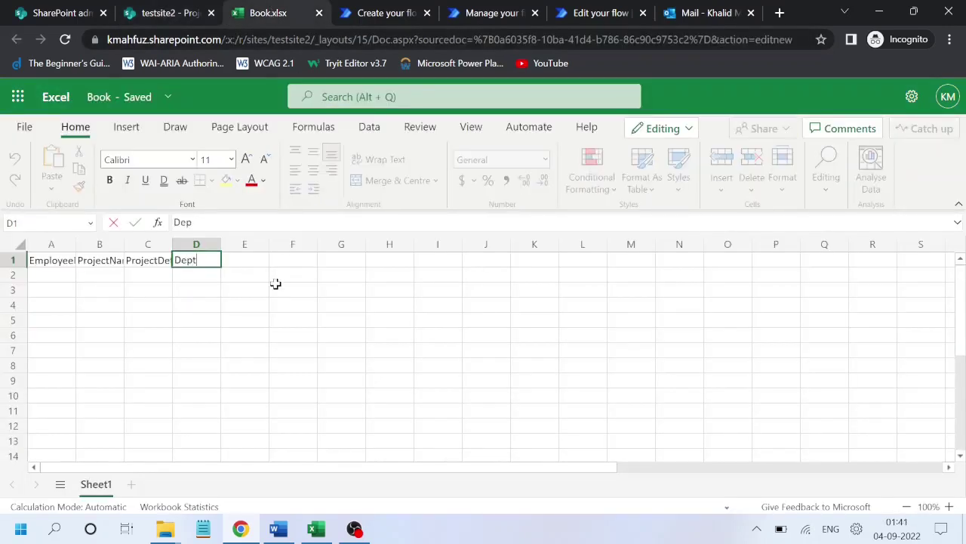
{"action": "type", "text": "pt"}
{"action": "key", "text": "Tab"}
{"action": "type", "text": "Man"}
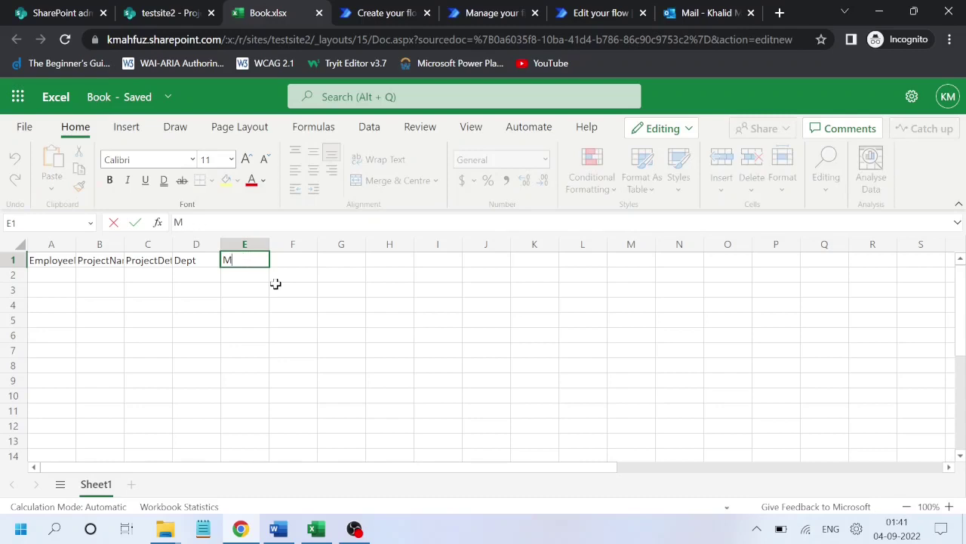
{"action": "key", "text": "BackSpace"}
{"action": "key", "text": "Escape"}
- Recheck the list's column order and enter the headers BeneficialAreas in cell E1 and ApprovalStatus in cell F1 of the workbook
{"action": "left_click", "coordinate": [160, 15]}
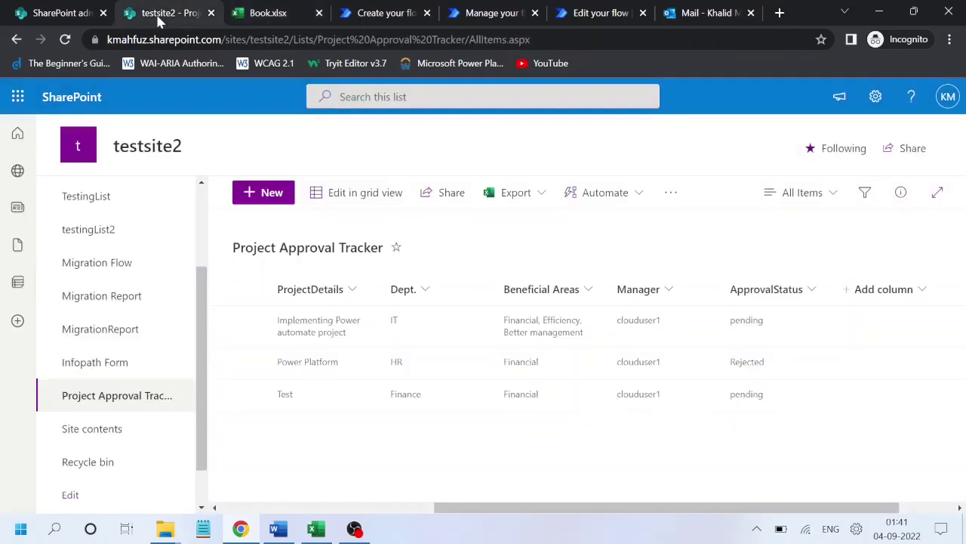
{"action": "left_click", "coordinate": [281, 17]}
{"action": "type", "text": "Bene"}
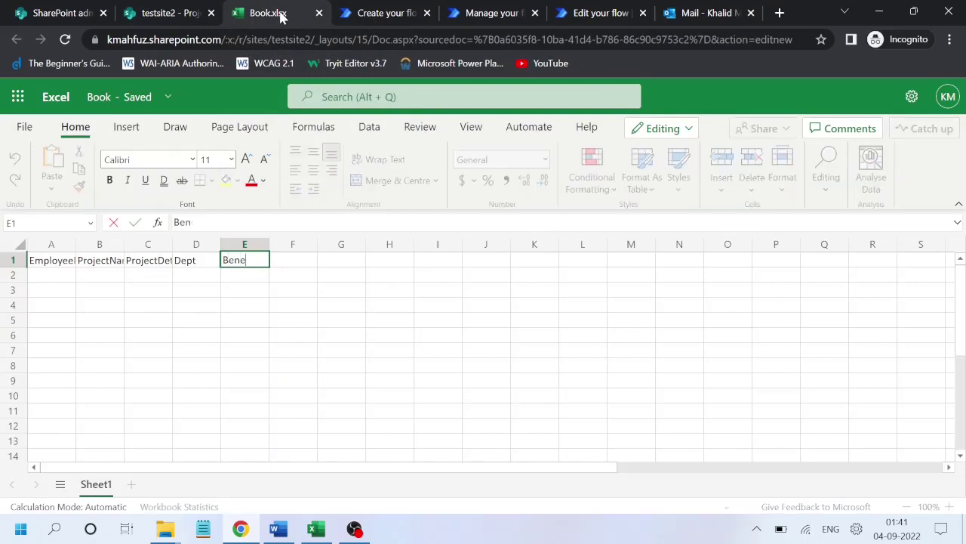
{"action": "type", "text": "ficialA"}
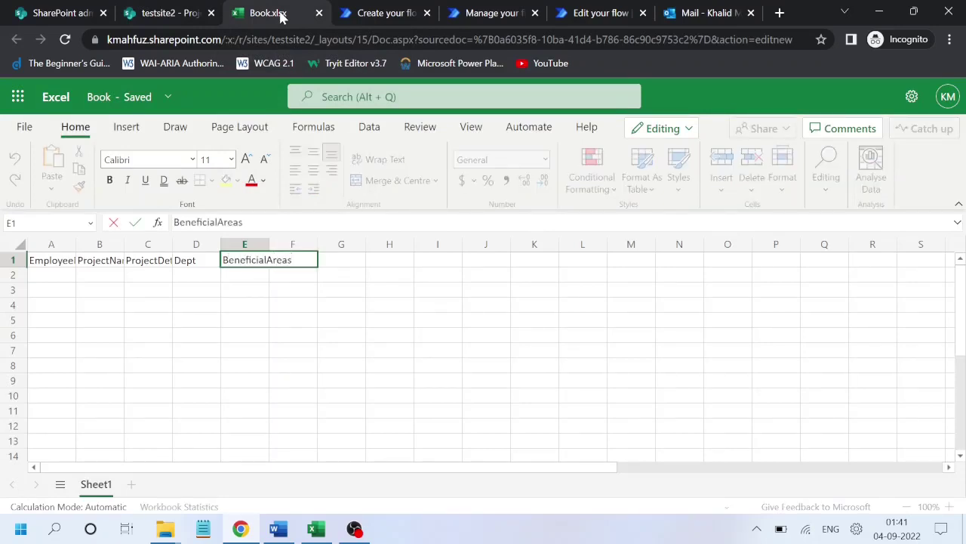
{"action": "type", "text": "reas"}
{"action": "key", "text": "Tab"}
{"action": "type", "text": "Appr"}
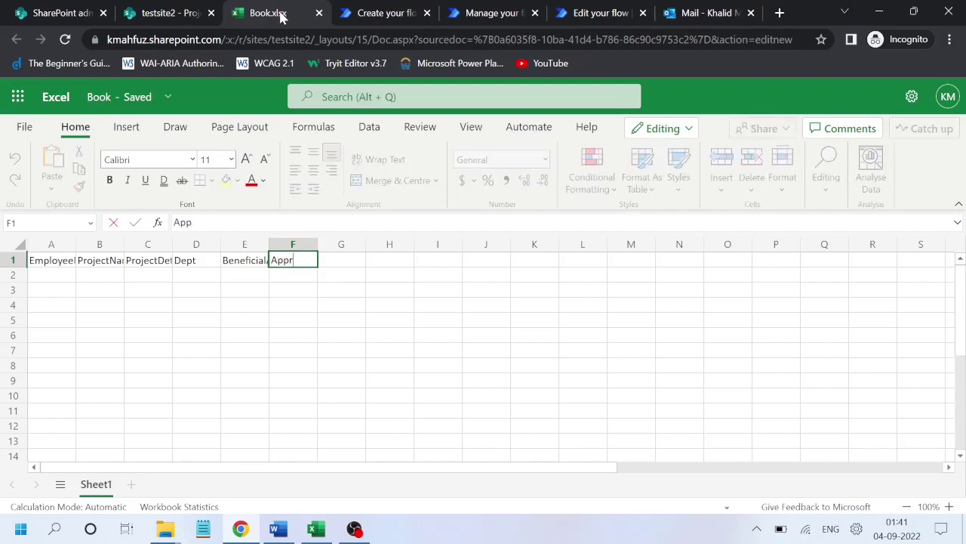
{"action": "type", "text": "ovalStatus"}
{"action": "key", "text": "Tab"}
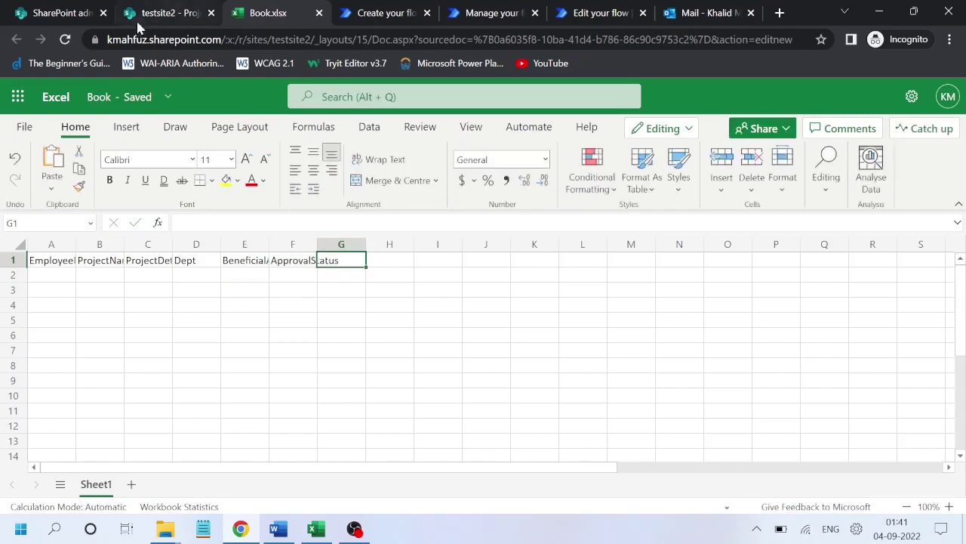
- Auto-fit the widths of columns A to F to their header text
{"action": "double_click", "coordinate": [75, 248]}
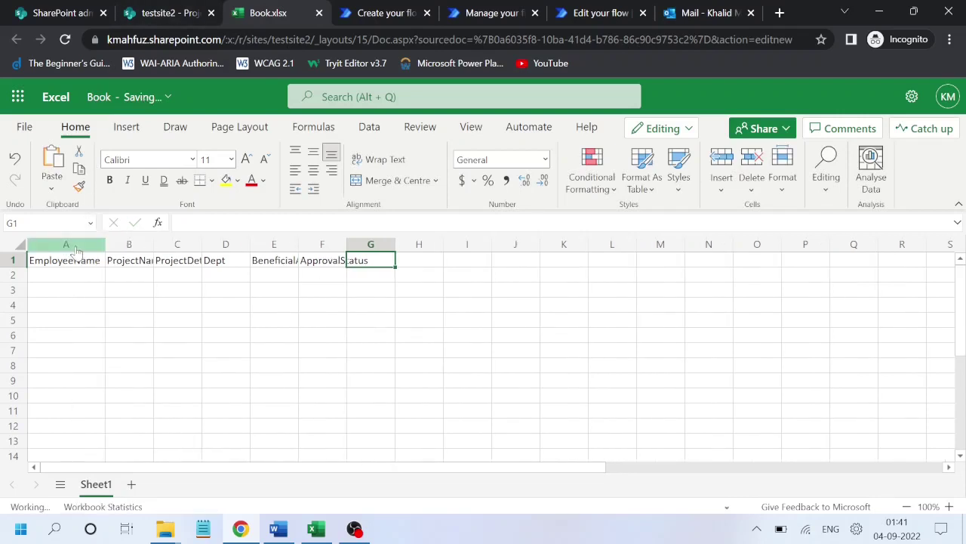
{"action": "double_click", "coordinate": [154, 248]}
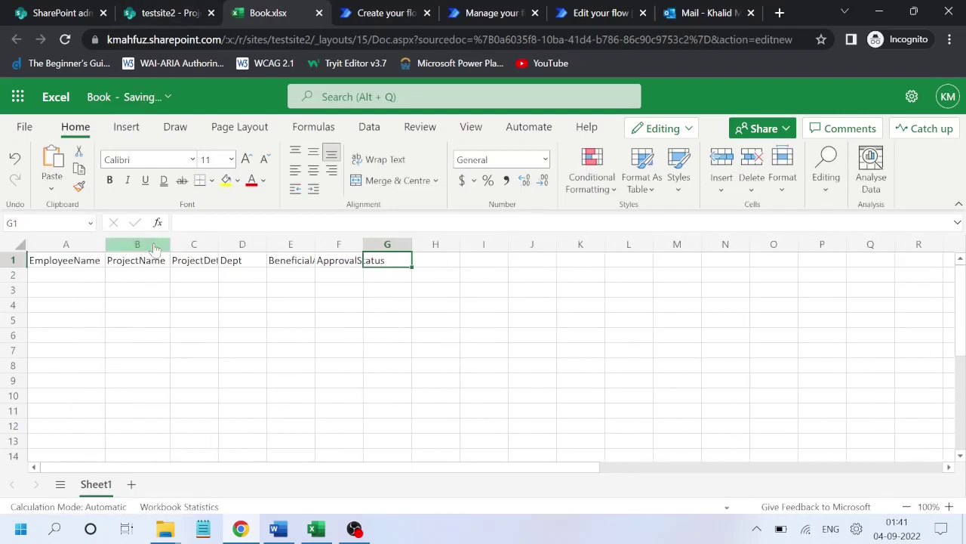
{"action": "double_click", "coordinate": [218, 248]}
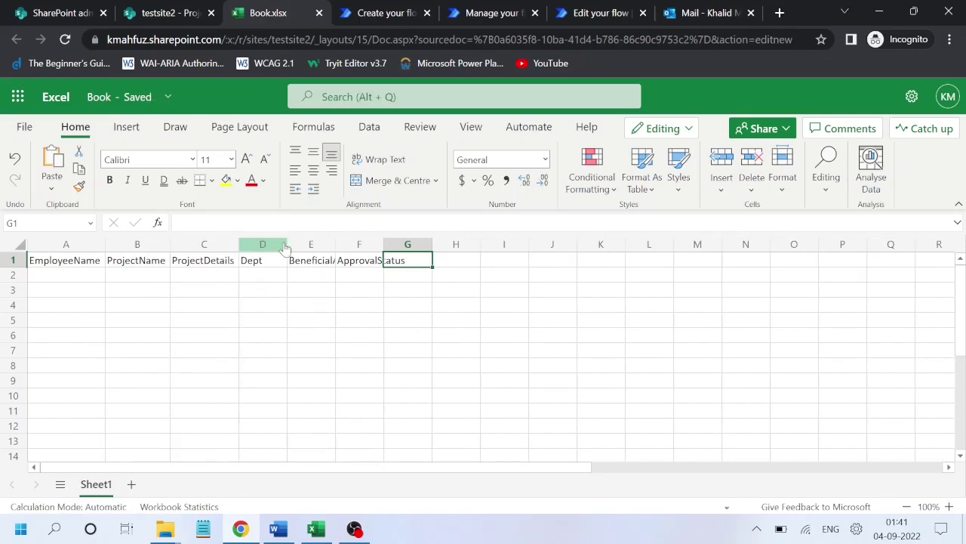
{"action": "double_click", "coordinate": [287, 248]}
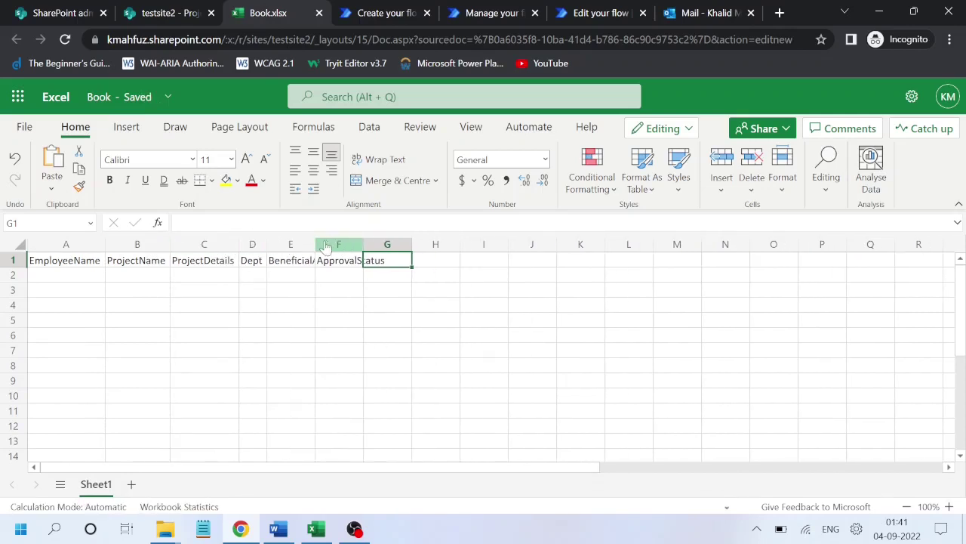
{"action": "double_click", "coordinate": [316, 241]}
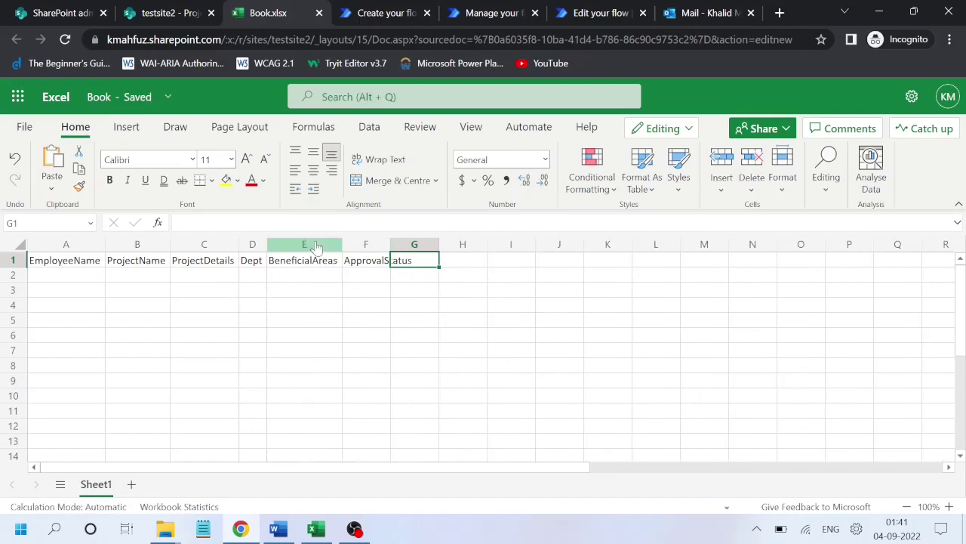
{"action": "double_click", "coordinate": [390, 241]}
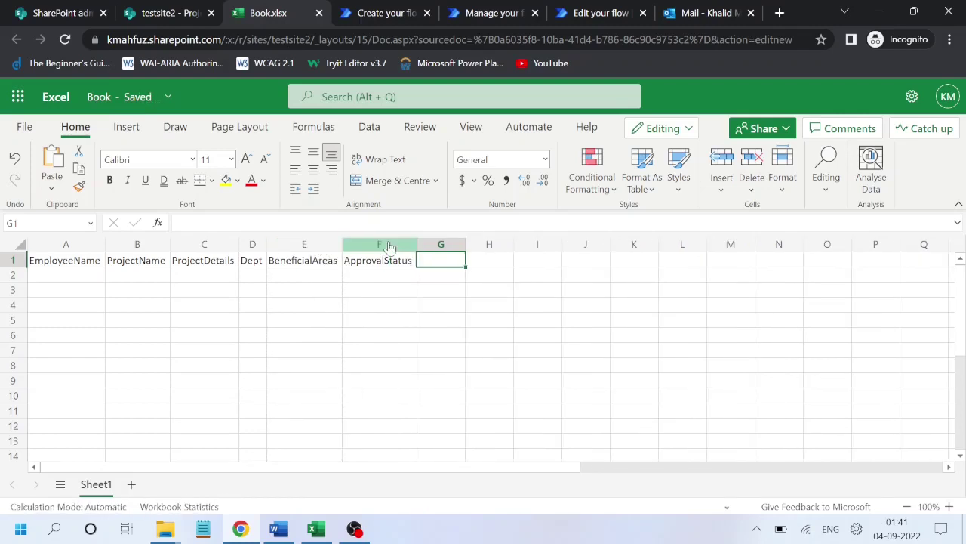
{"action": "key", "text": "Left"}
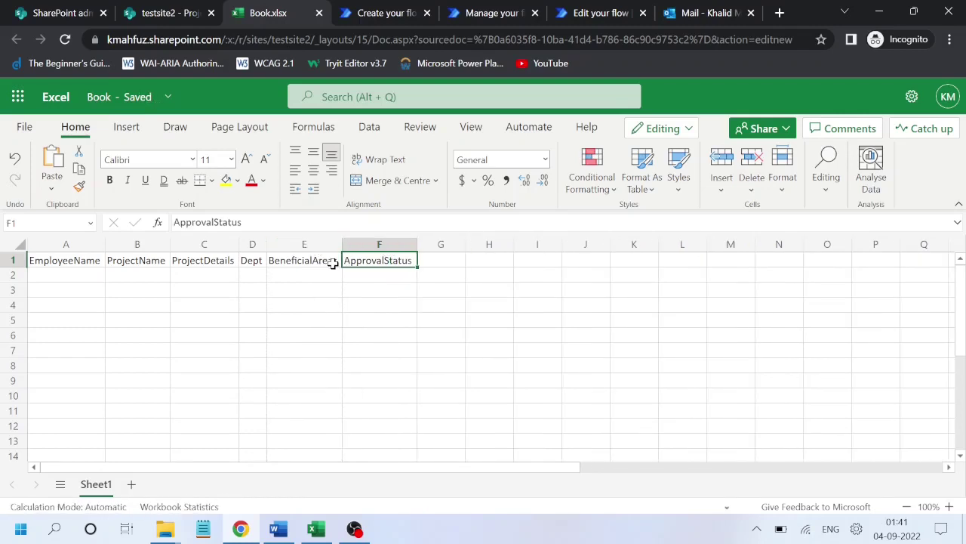
{"action": "key", "text": "shift+Left"}
{"action": "key", "text": "shift+Left"}
{"action": "key", "text": "shift+Left"}
{"action": "key", "text": "shift+Left"}
{"action": "key", "text": "shift+Left"}
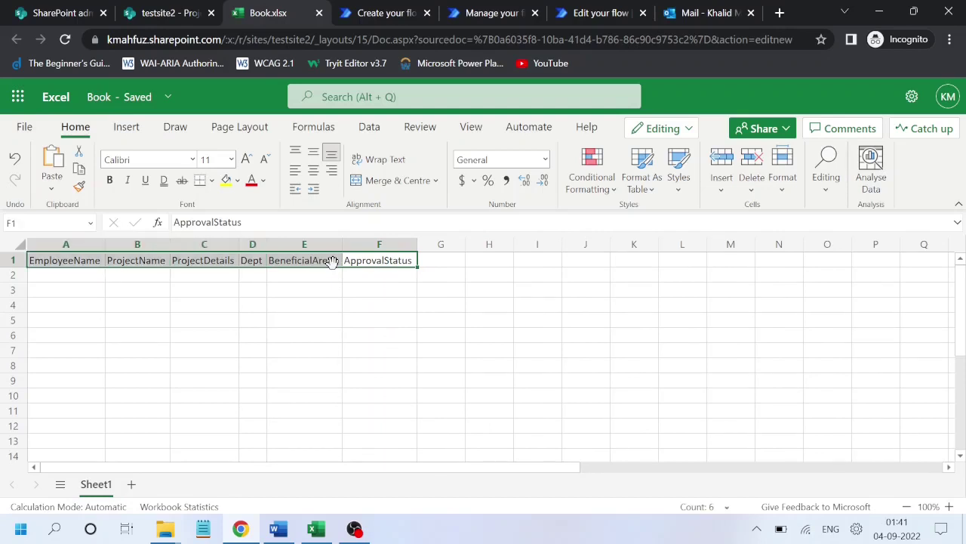
{"action": "key", "text": "ctrl+c"}
{"action": "left_click", "coordinate": [220, 321]}
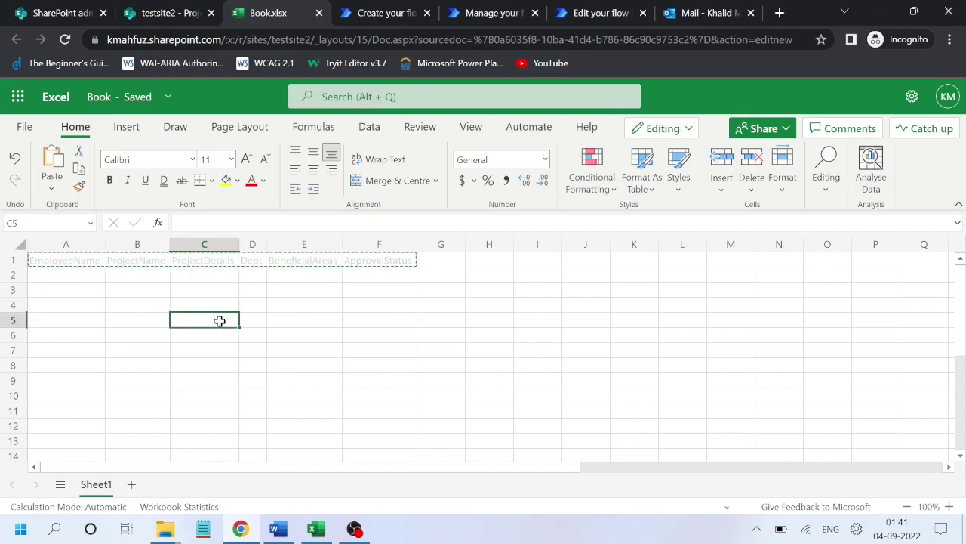
{"action": "key", "text": "Escape"}
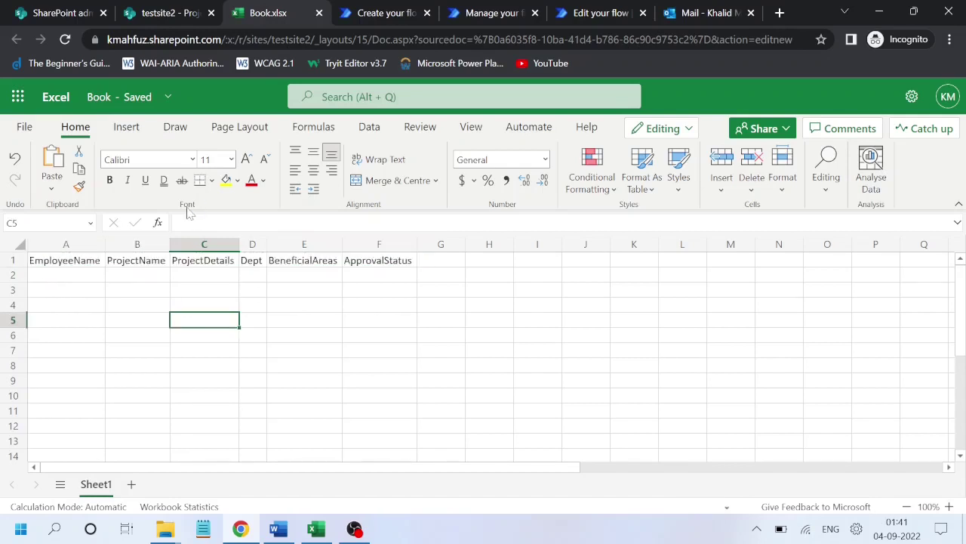
- Try to create a table from range A1:F1 without marking it as having headers
{"action": "left_click", "coordinate": [62, 262]}
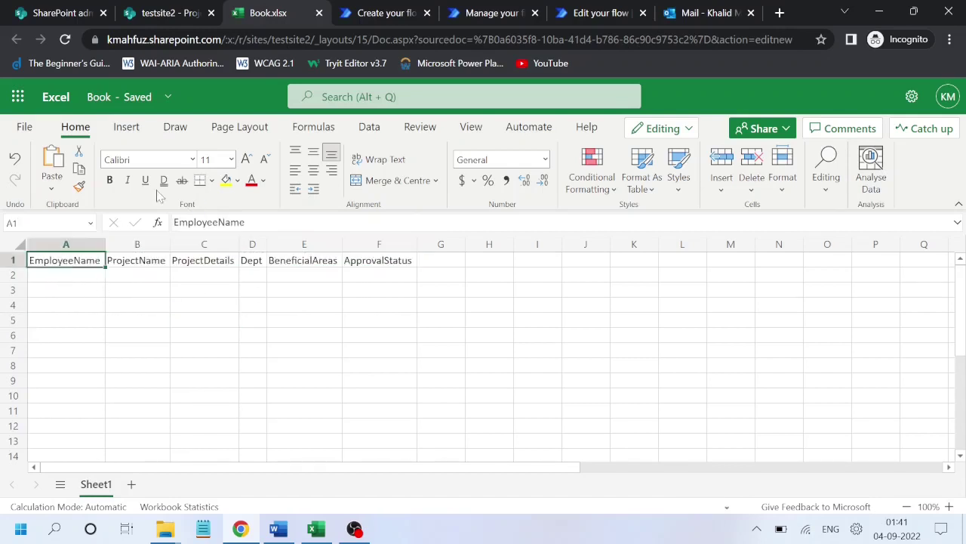
{"action": "left_click", "coordinate": [126, 127]}
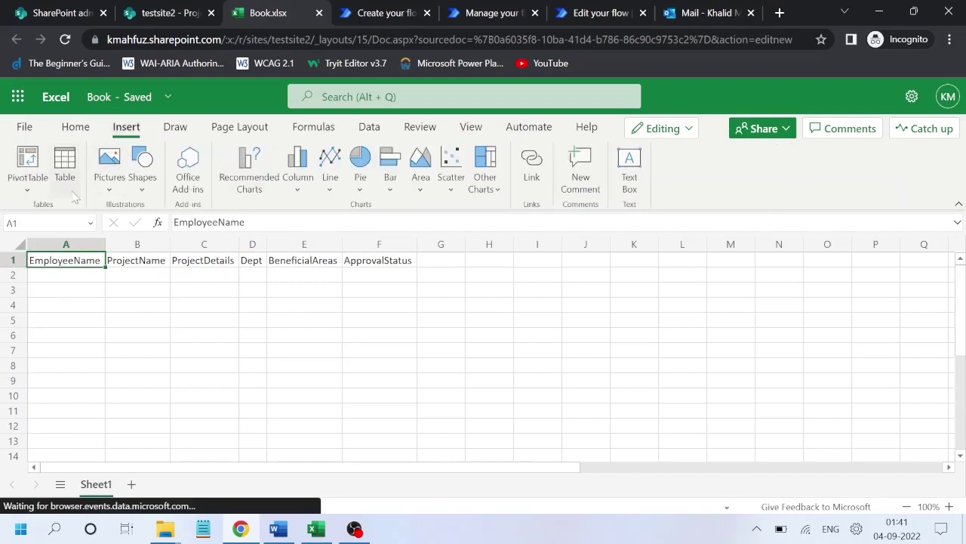
{"action": "left_click", "coordinate": [65, 167]}
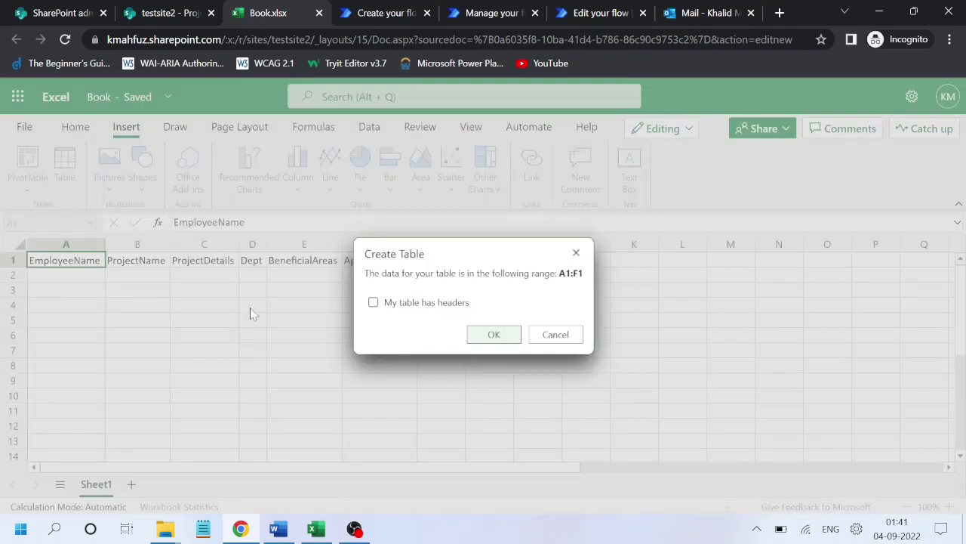
{"action": "left_click", "coordinate": [493, 334]}
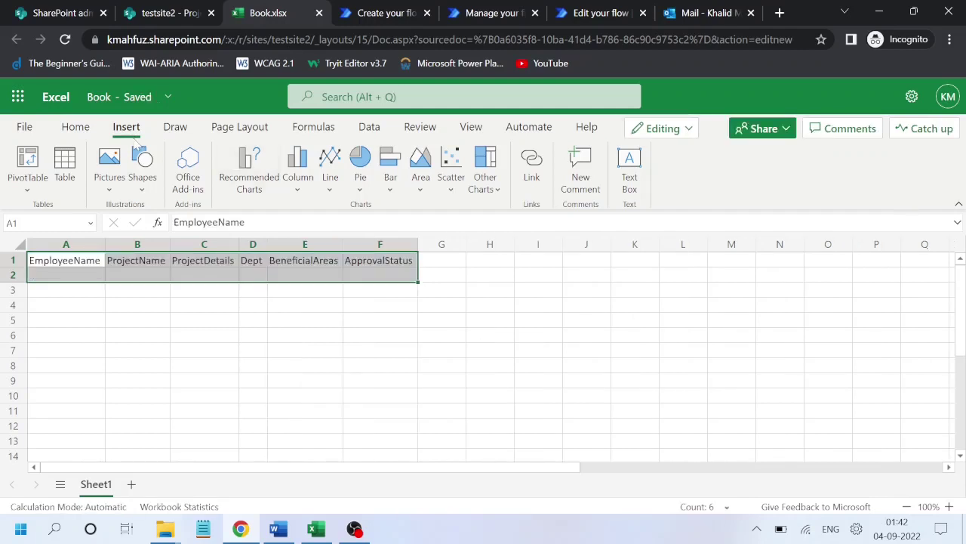
- Create a table from range A1:F1 with the option My table has headers enabled
{"action": "left_click", "coordinate": [65, 160]}
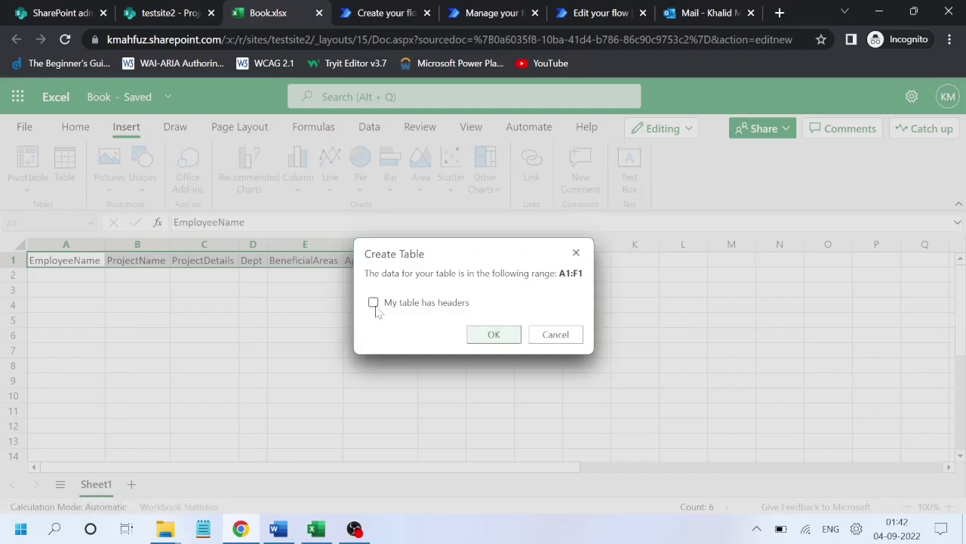
{"action": "left_click", "coordinate": [373, 302]}
{"action": "left_click", "coordinate": [494, 334]}
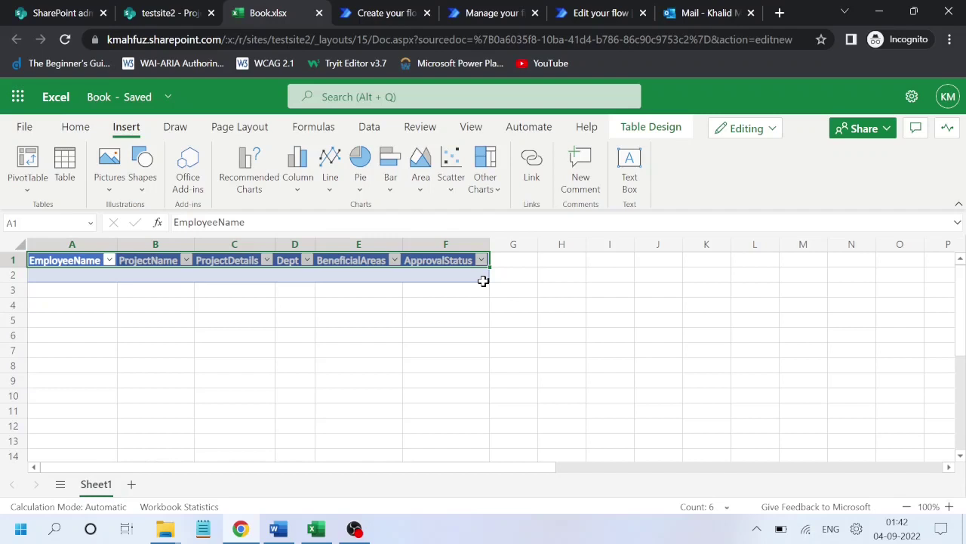
- Rename the header table to Table1 in its design properties
{"action": "left_click", "coordinate": [75, 128]}
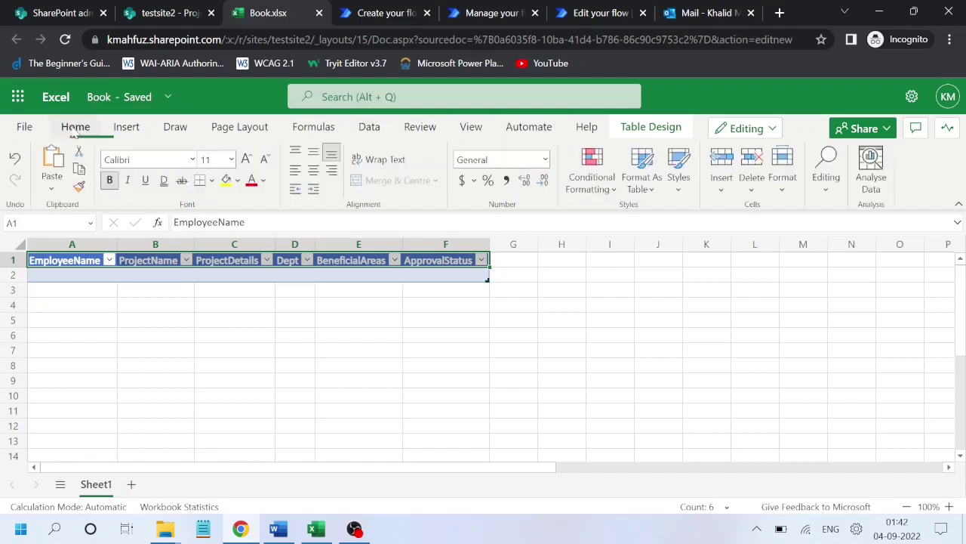
{"action": "left_click", "coordinate": [654, 130]}
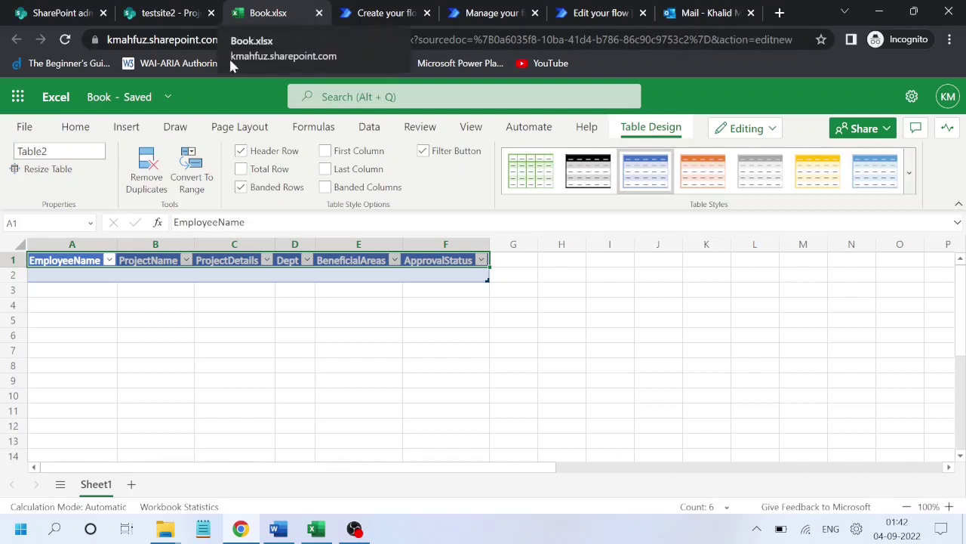
{"action": "left_click", "coordinate": [18, 154]}
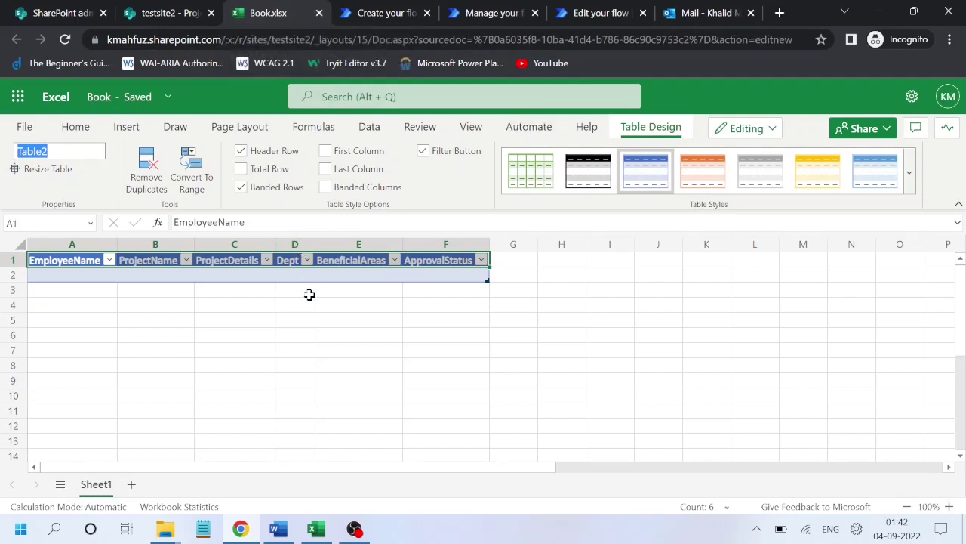
{"action": "key", "text": "Right"}
{"action": "left_click", "coordinate": [211, 339]}
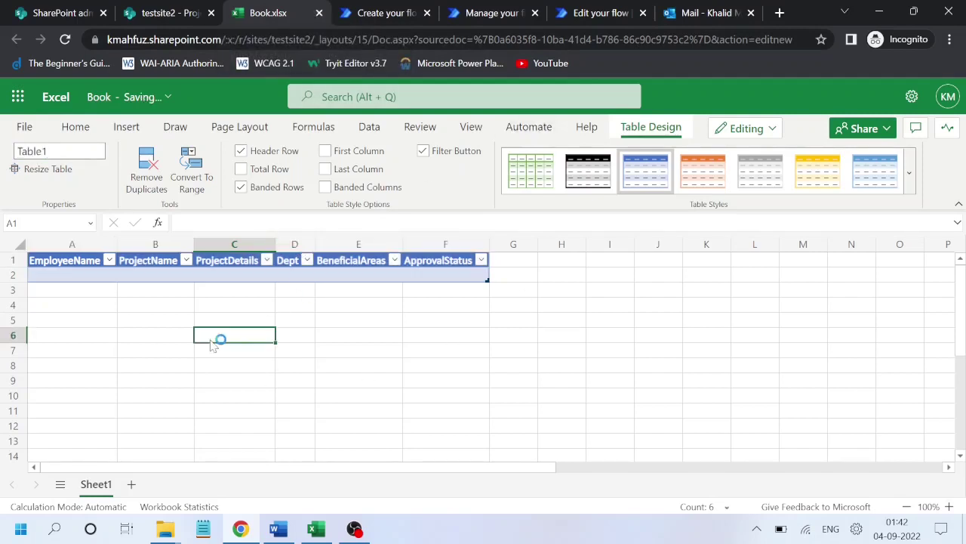
- Select the table's header and blank row and check the table name in its design properties
{"action": "left_click", "coordinate": [51, 263]}
{"action": "key", "text": "shift+Right"}
{"action": "key", "text": "shift+Right"}
{"action": "key", "text": "shift+Right"}
{"action": "key", "text": "shift+Right"}
{"action": "key", "text": "shift+Right"}
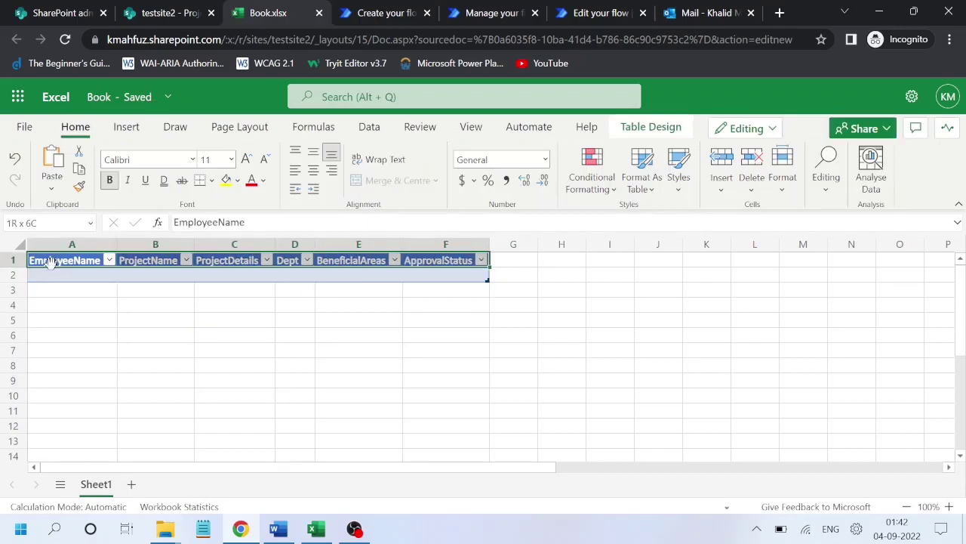
{"action": "key", "text": "Down"}
{"action": "key", "text": "shift+Up"}
{"action": "key", "text": "shift+Right"}
{"action": "key", "text": "shift+Right"}
{"action": "key", "text": "shift+Right"}
{"action": "key", "text": "shift+Right"}
{"action": "key", "text": "shift+Right"}
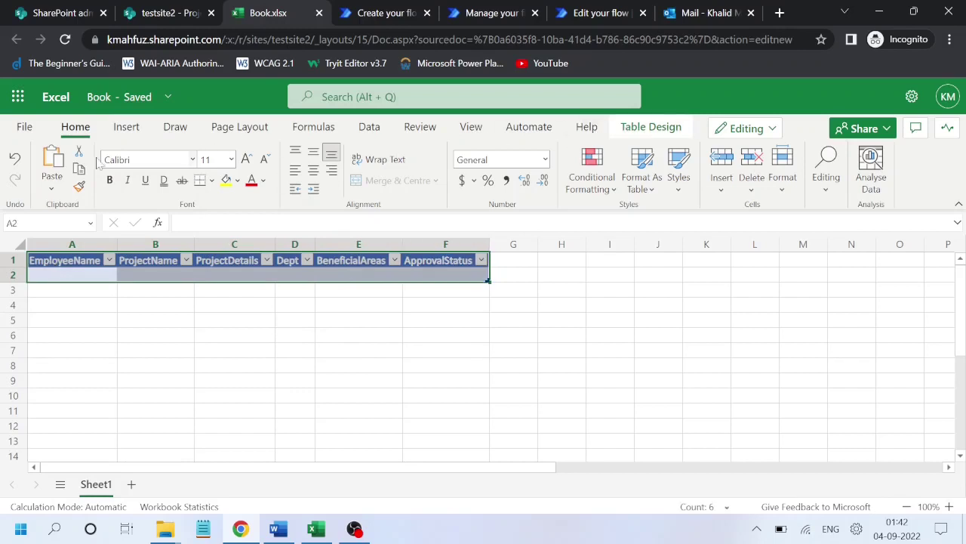
{"action": "left_click", "coordinate": [636, 133]}
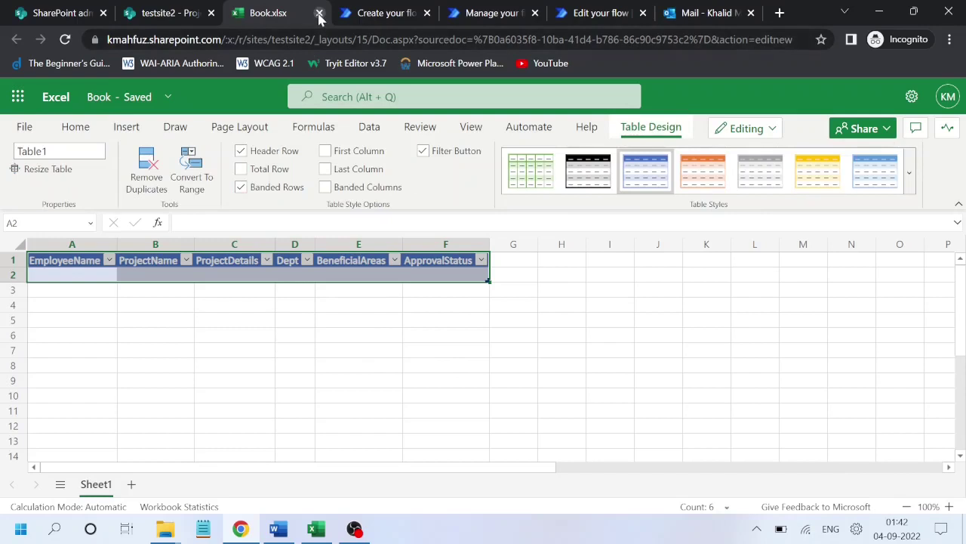
- Close the workbook and reopen Book.xlsx from the ApprovalProjectTracker folder in the site's Documents library
{"action": "left_click", "coordinate": [320, 14]}
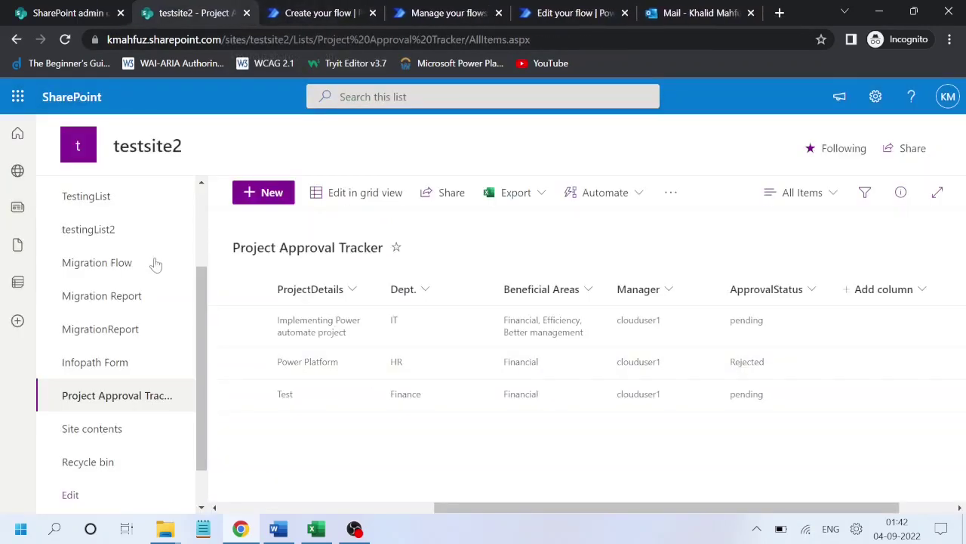
{"action": "left_click_drag", "start_coordinate": [200, 294], "coordinate": [217, 172]}
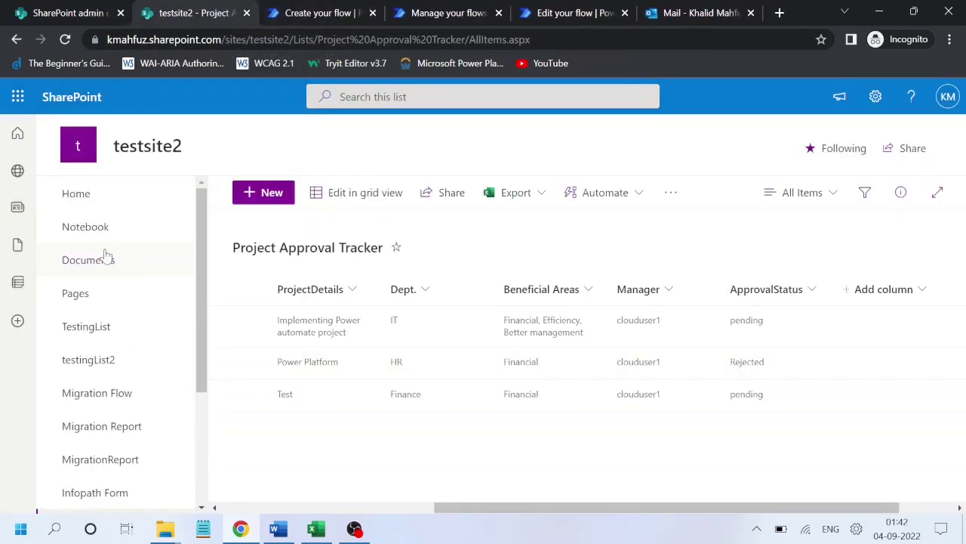
{"action": "left_click", "coordinate": [94, 271]}
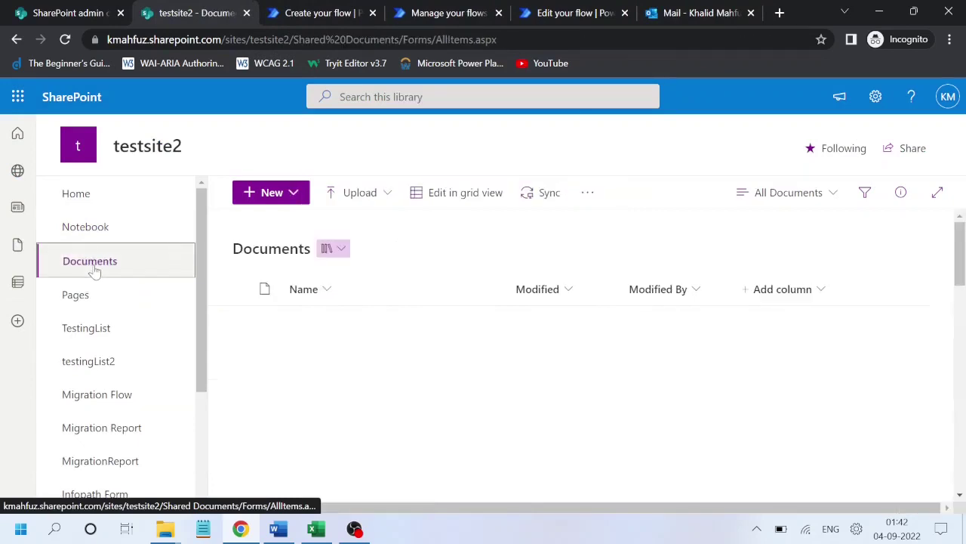
{"action": "left_click", "coordinate": [363, 325]}
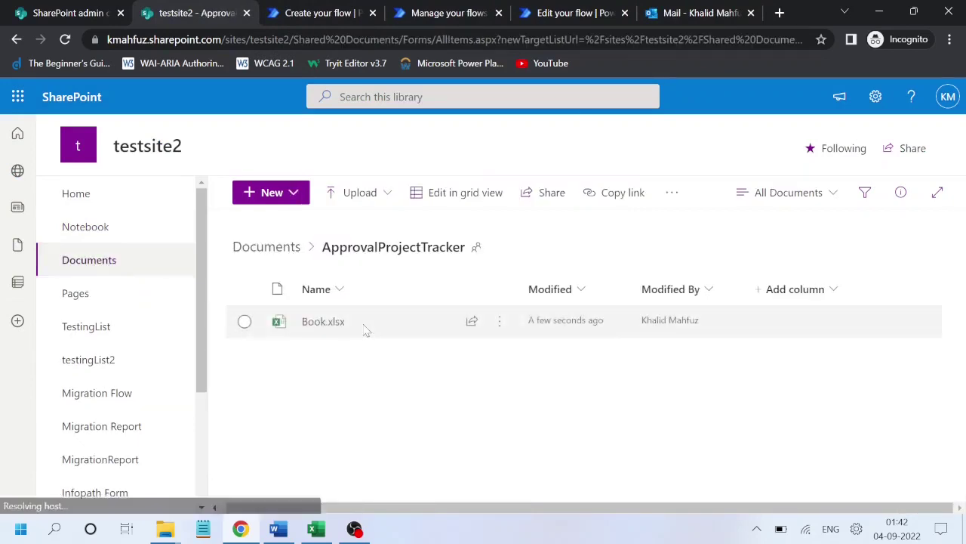
{"action": "left_click", "coordinate": [325, 322]}
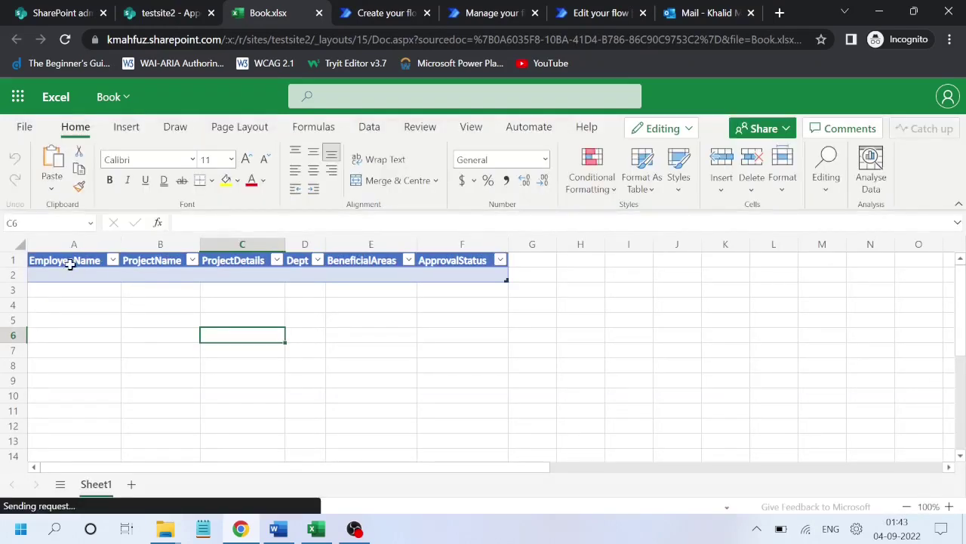
- Select the table in the reopened workbook and check its saved name and header columns
{"action": "left_click", "coordinate": [70, 263]}
{"action": "key", "text": "shift+Right"}
{"action": "key", "text": "shift+Right"}
{"action": "key", "text": "shift+Right"}
{"action": "key", "text": "shift+Right"}
{"action": "key", "text": "shift+Right"}
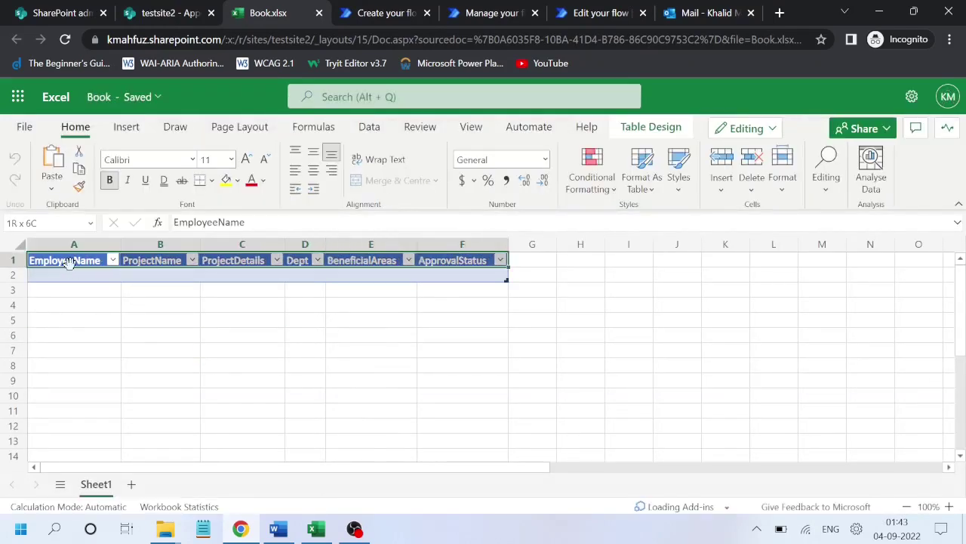
{"action": "key", "text": "shift+Down"}
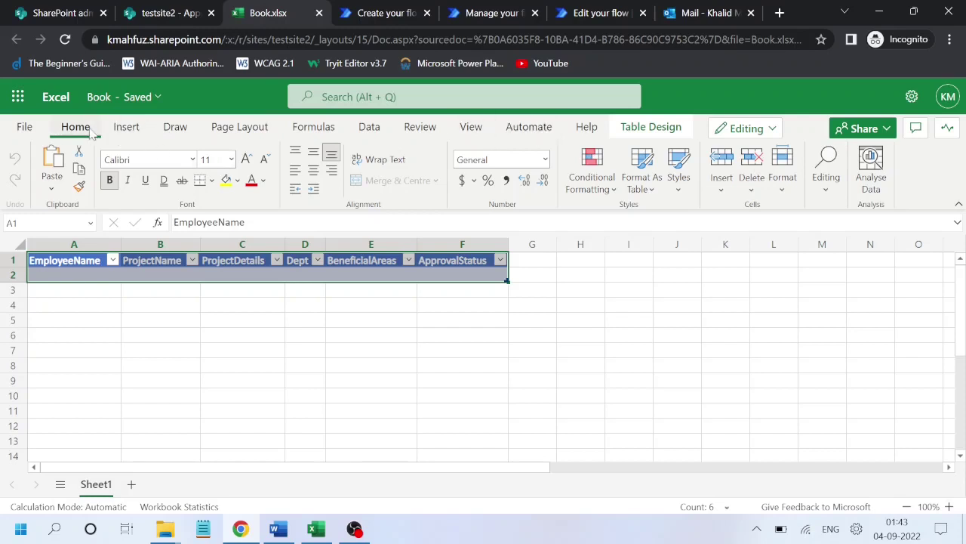
{"action": "left_click", "coordinate": [636, 129]}
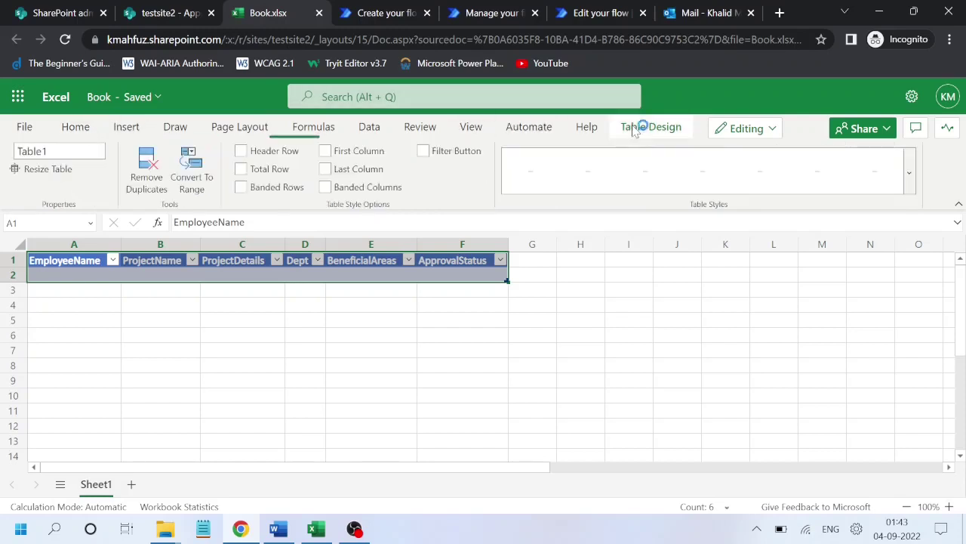
{"action": "left_click", "coordinate": [243, 347]}
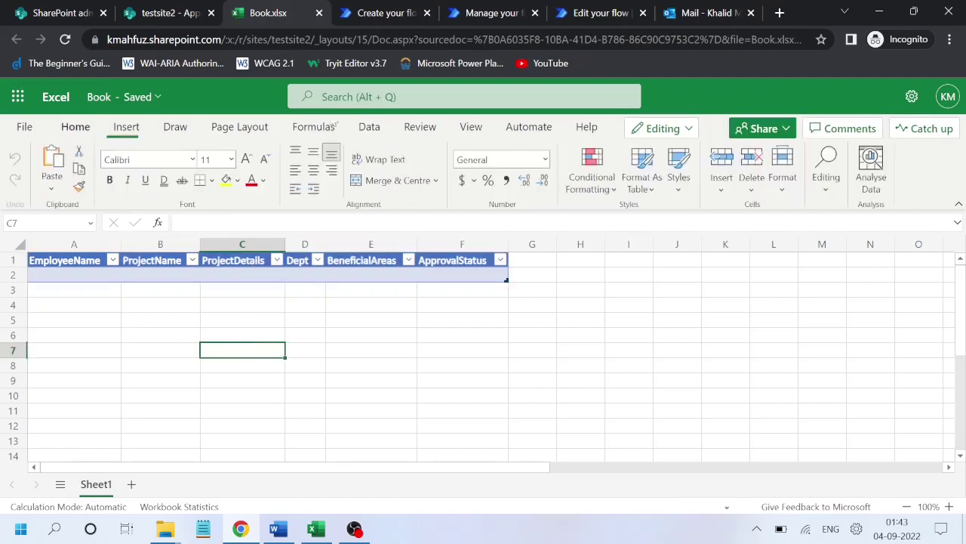
{"action": "left_click", "coordinate": [42, 260]}
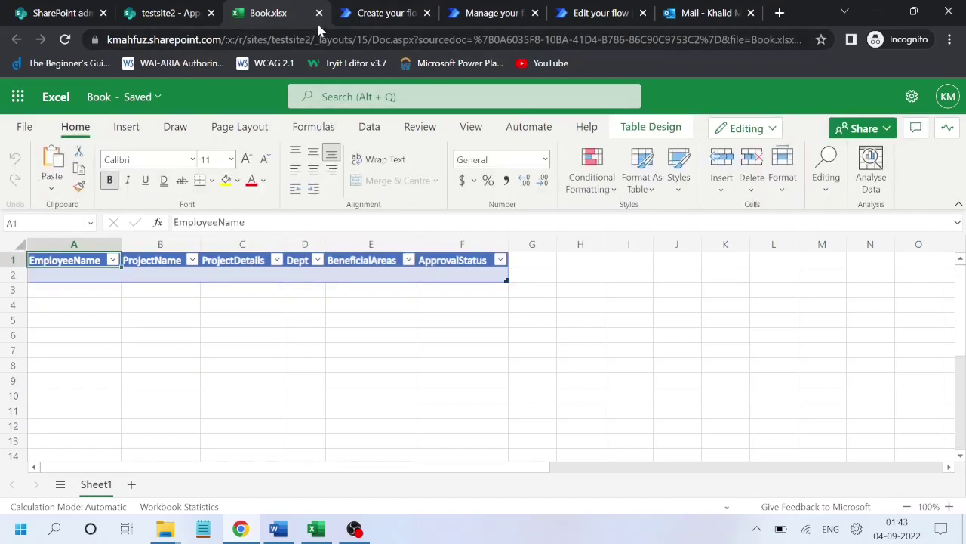
- Close the workbook and switch to the Monthly pending Report flow in Power Automate
{"action": "left_click", "coordinate": [320, 14]}
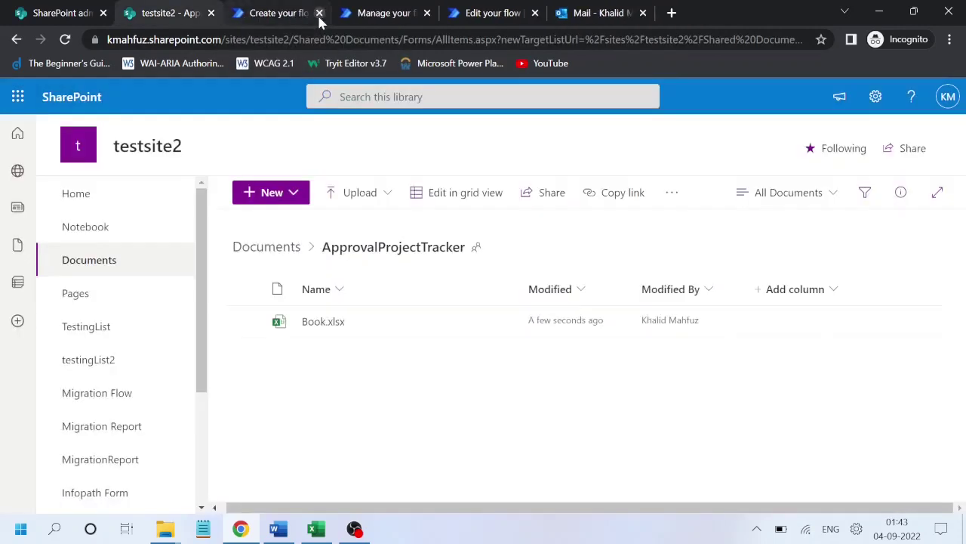
{"action": "left_click", "coordinate": [299, 13]}
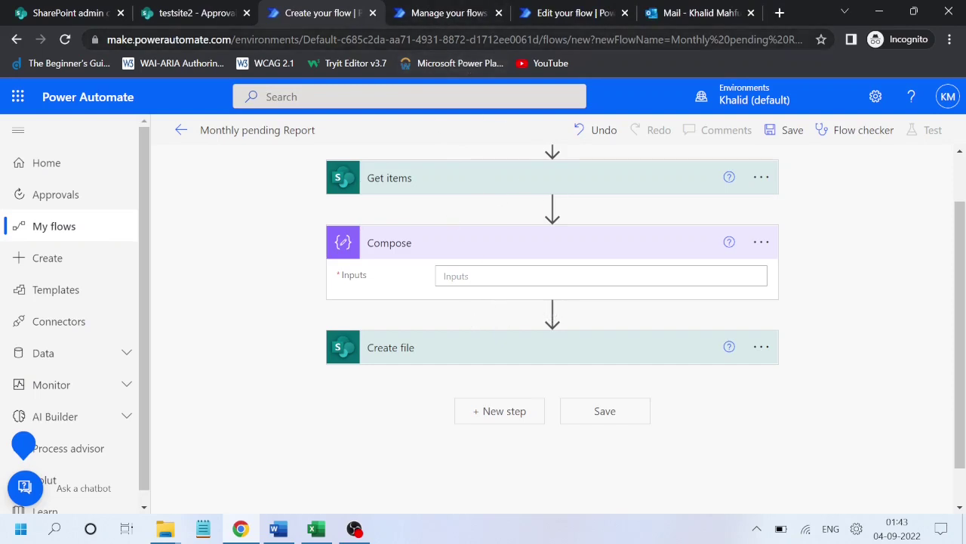
- In the Button -> Get file content flow, set the file identifier to /Shared Documents/ApprovalProjectTracker/Book.xlsx and save the flow
{"action": "left_click", "coordinate": [428, 18]}
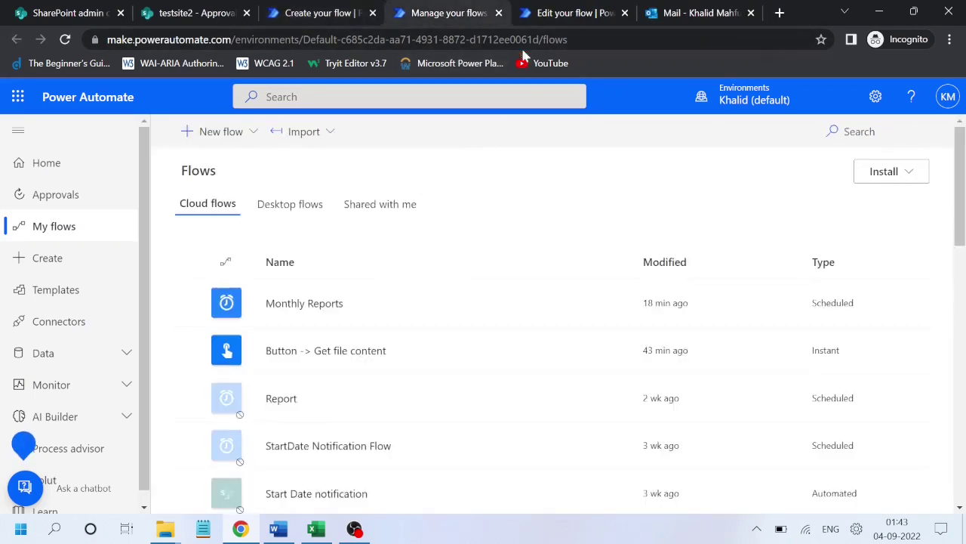
{"action": "left_click_drag", "start_coordinate": [555, 21], "coordinate": [441, 19]}
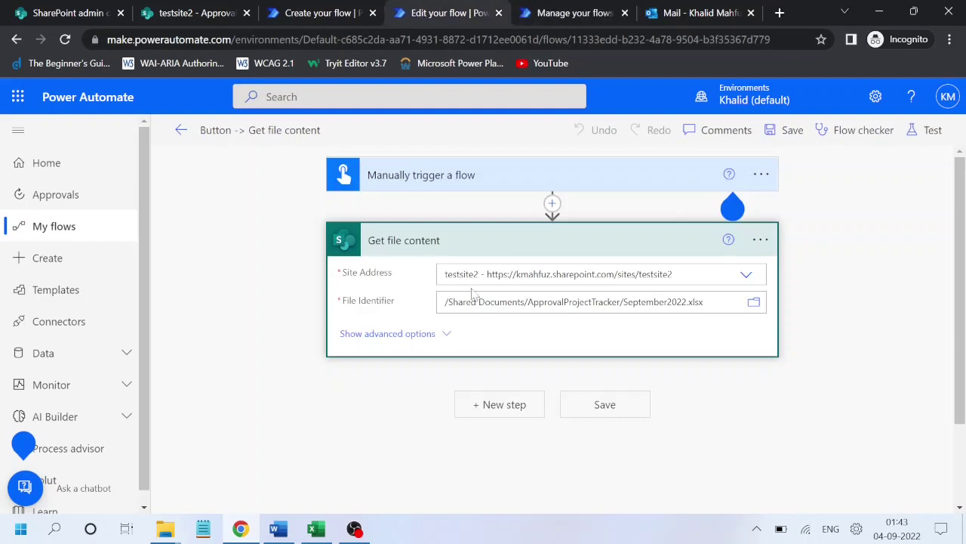
{"action": "left_click", "coordinate": [754, 303]}
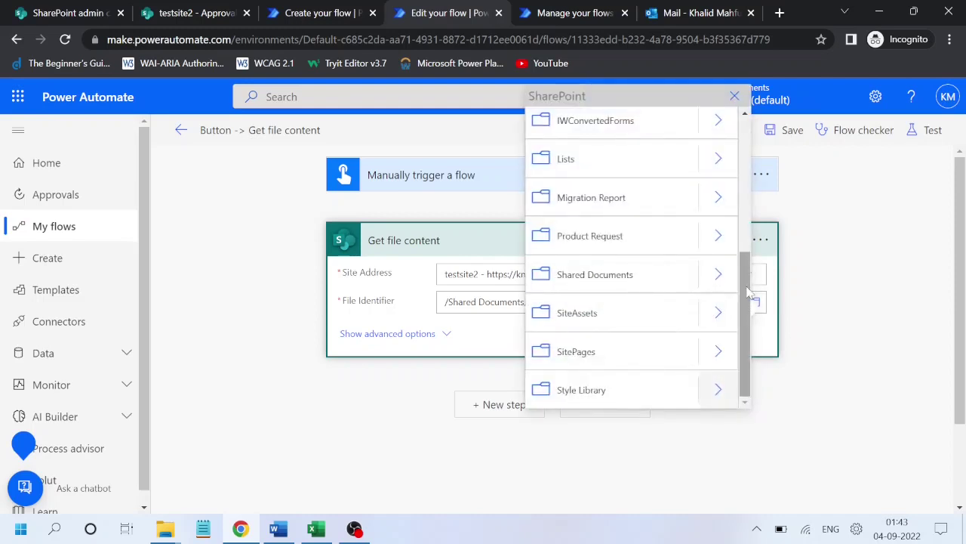
{"action": "left_click_drag", "start_coordinate": [750, 292], "coordinate": [753, 337]}
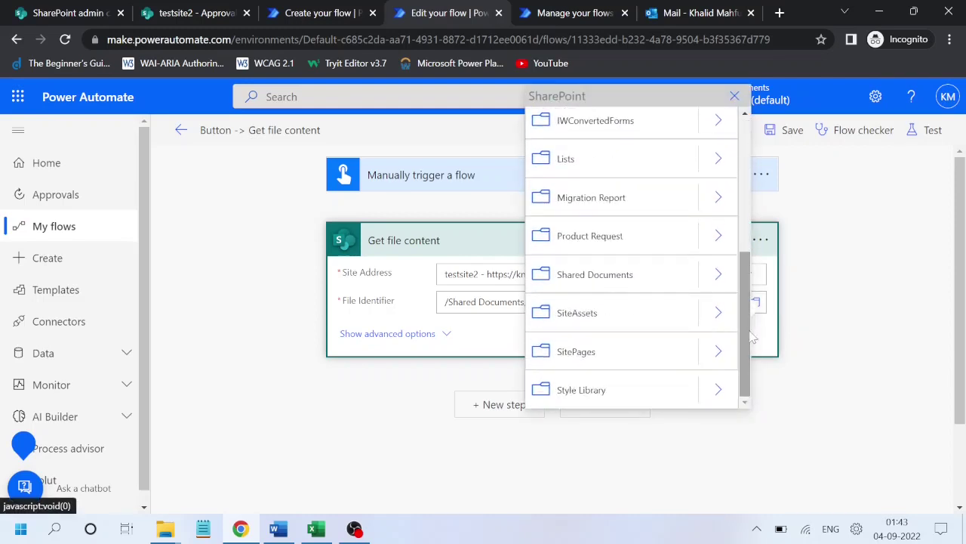
{"action": "left_click", "coordinate": [719, 278]}
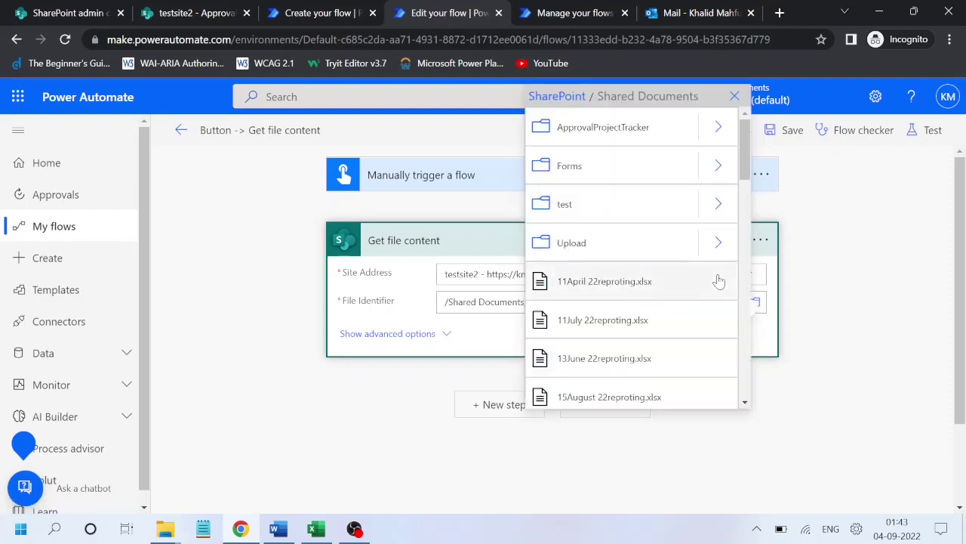
{"action": "left_click", "coordinate": [720, 128]}
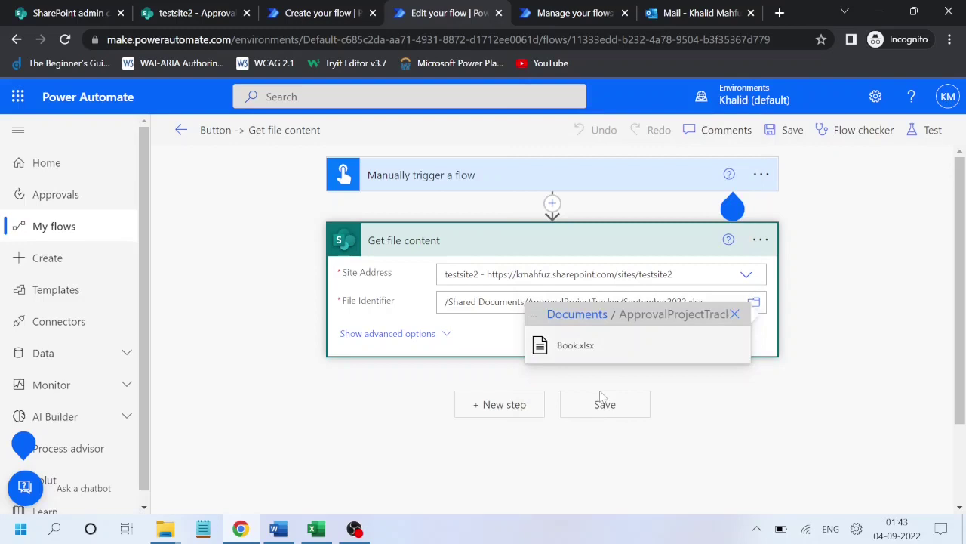
{"action": "left_click", "coordinate": [571, 352]}
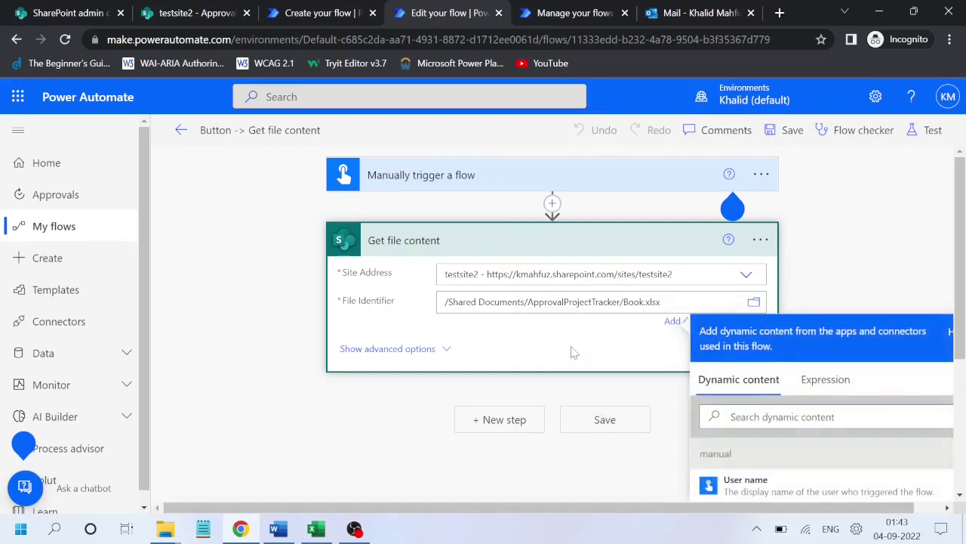
{"action": "left_click", "coordinate": [605, 419]}
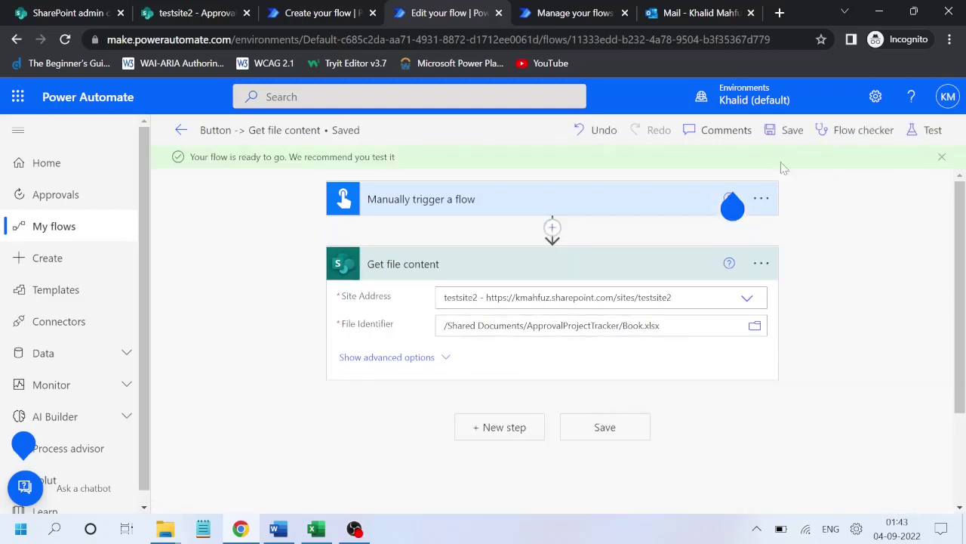
- Test the Button -> Get file content flow by running it manually
{"action": "left_click", "coordinate": [915, 132]}
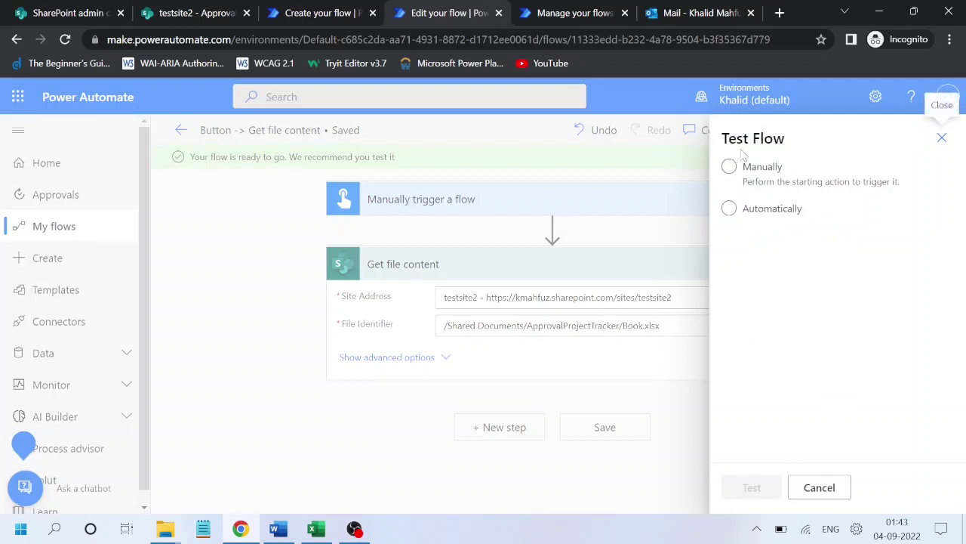
{"action": "left_click", "coordinate": [729, 167]}
{"action": "left_click", "coordinate": [747, 488]}
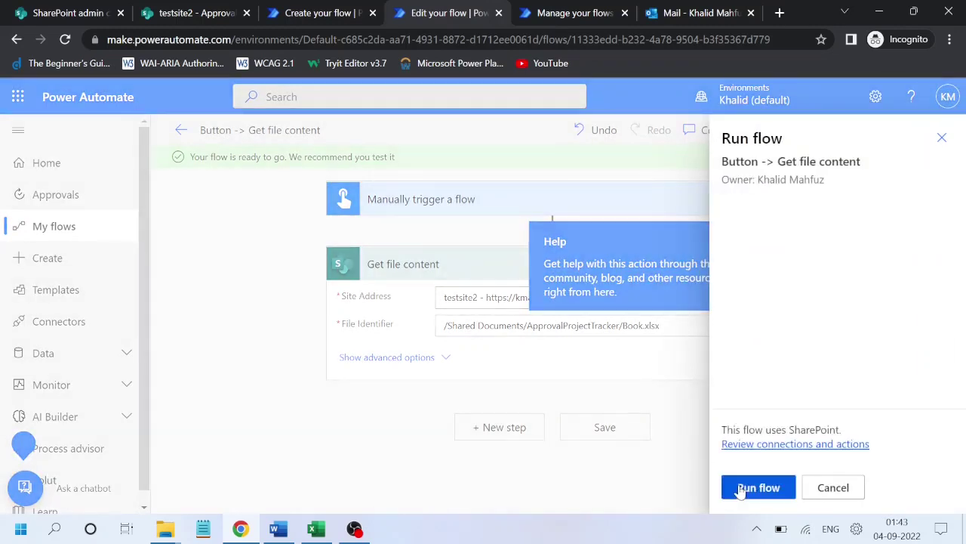
{"action": "left_click", "coordinate": [741, 488]}
{"action": "left_click", "coordinate": [742, 490]}
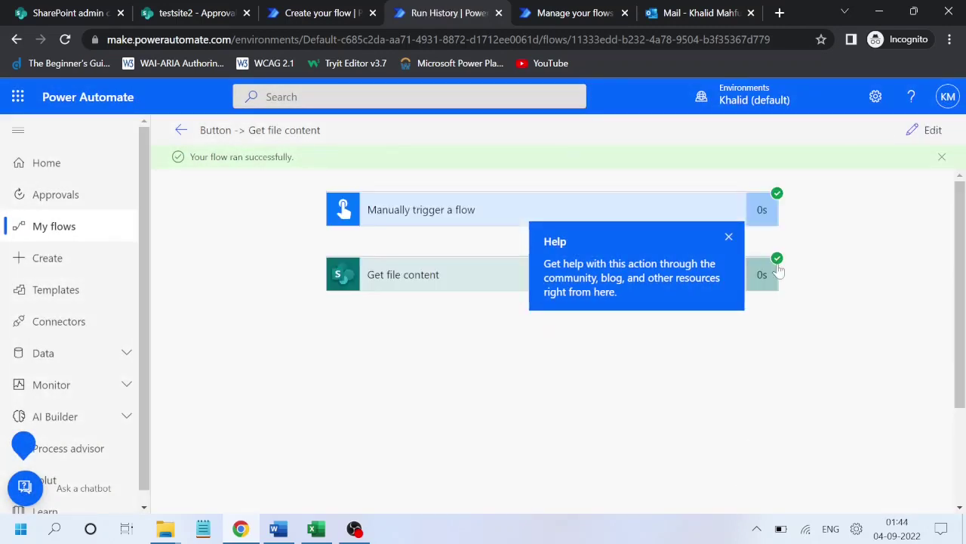
- Open the Get file content action in the run results and copy its entire File Content output
{"action": "left_click", "coordinate": [729, 239]}
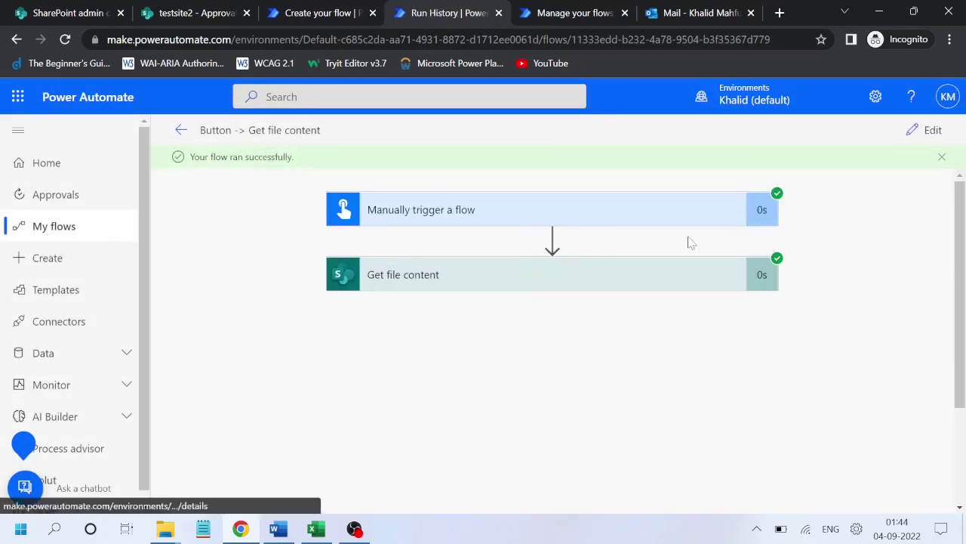
{"action": "left_click", "coordinate": [442, 275]}
{"action": "scroll", "coordinate": [961, 279], "scroll_direction": "down", "scroll_amount": 3}
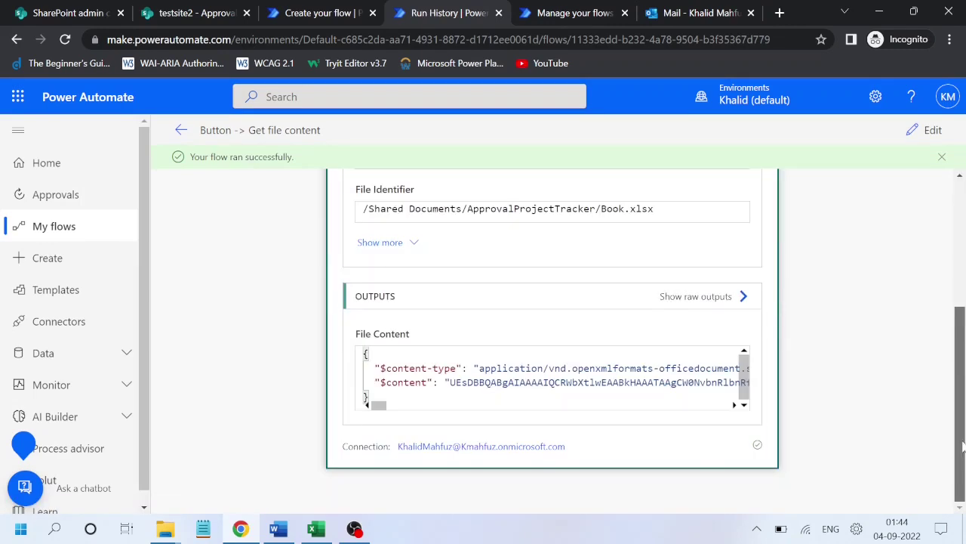
{"action": "left_click", "coordinate": [422, 382]}
{"action": "key", "text": "ctrl+a"}
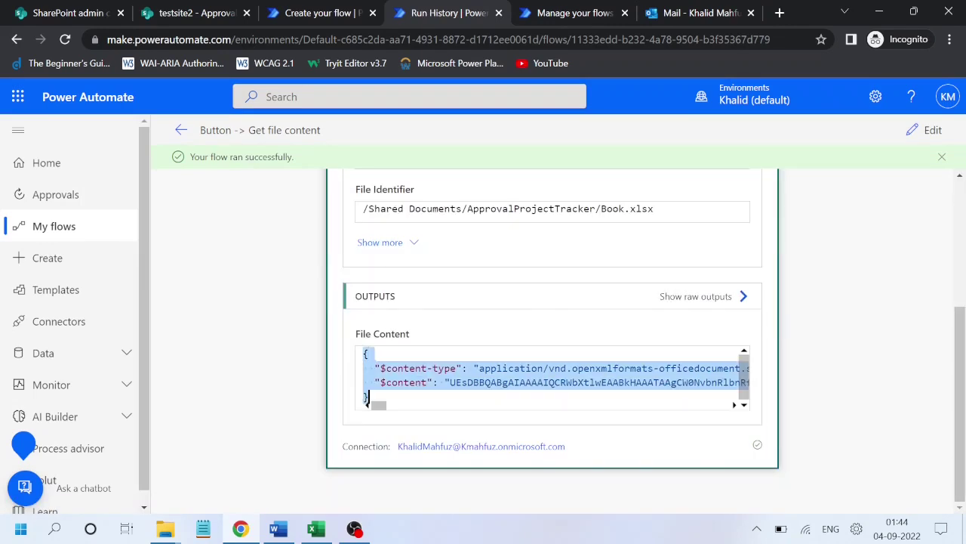
- Paste the copied file content into the Compose inputs of the Monthly pending Report flow, try to save, and collapse the Compose action
{"action": "left_click", "coordinate": [306, 15]}
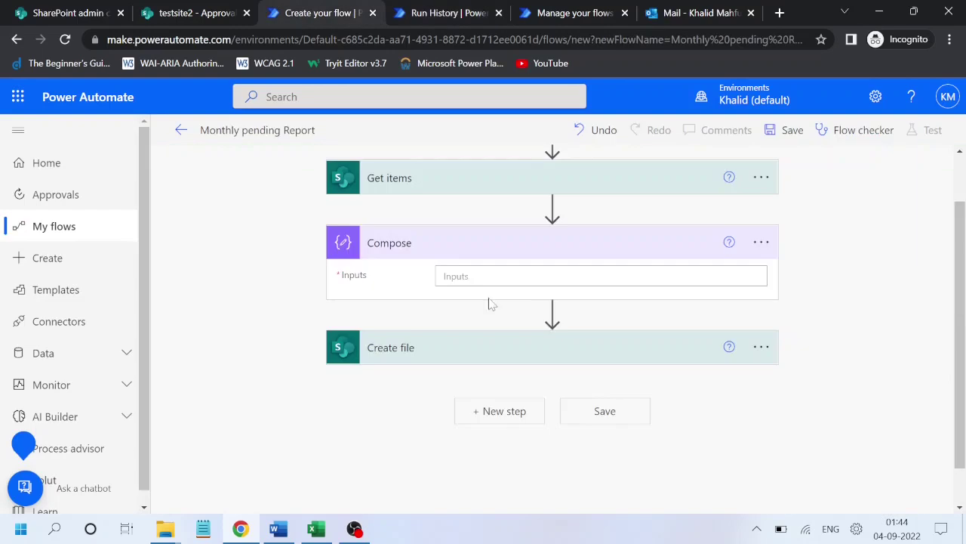
{"action": "left_click", "coordinate": [459, 277]}
{"action": "key", "text": "ctrl+v"}
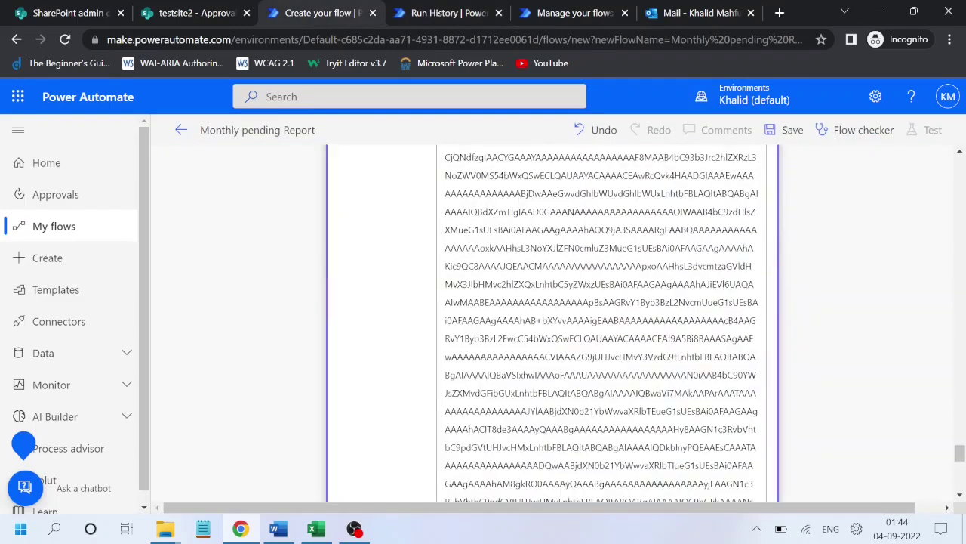
{"action": "left_click", "coordinate": [790, 133]}
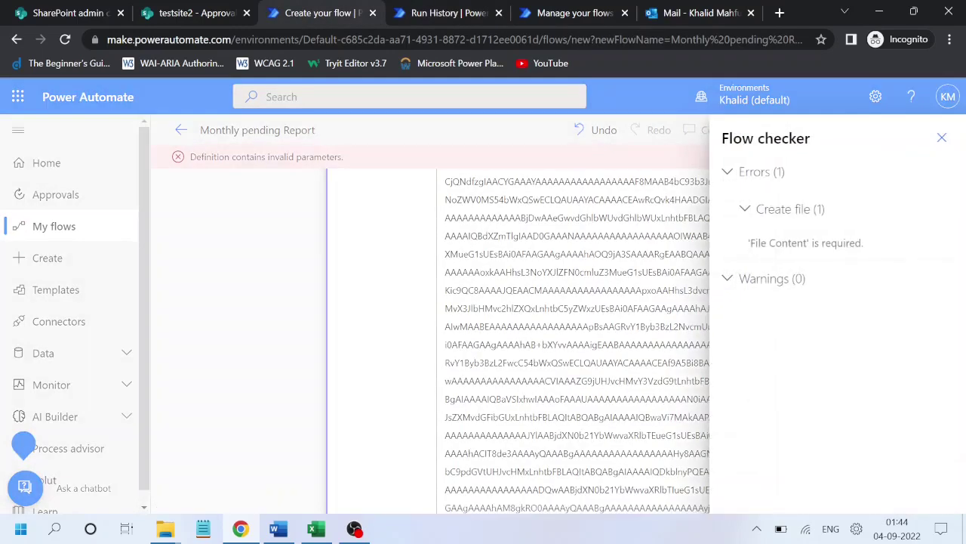
{"action": "left_click", "coordinate": [942, 139]}
{"action": "left_click_drag", "start_coordinate": [956, 483], "coordinate": [959, 189]}
{"action": "left_click", "coordinate": [419, 337]}
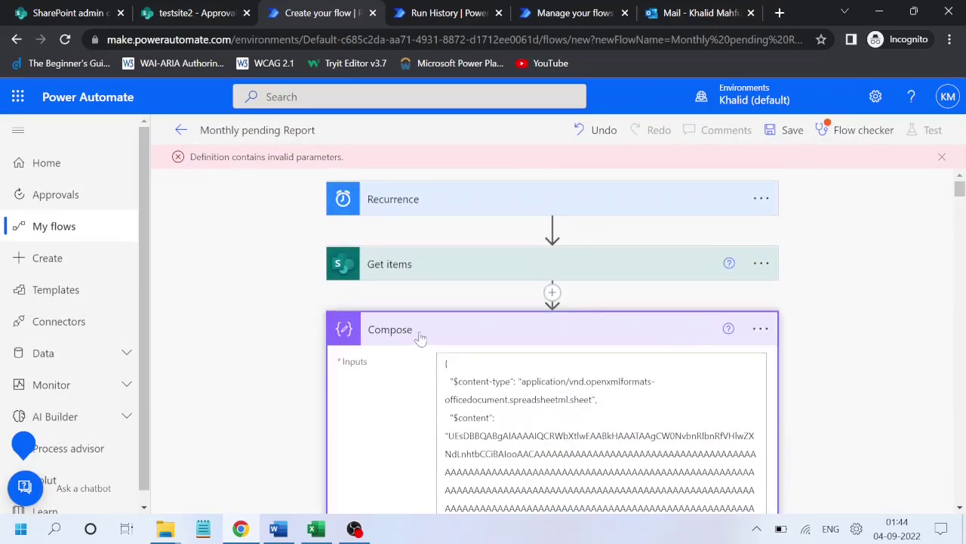
- Set the Create file action's File Content to the Compose Outputs and save the flow
{"action": "left_click_drag", "start_coordinate": [960, 227], "coordinate": [960, 314]}
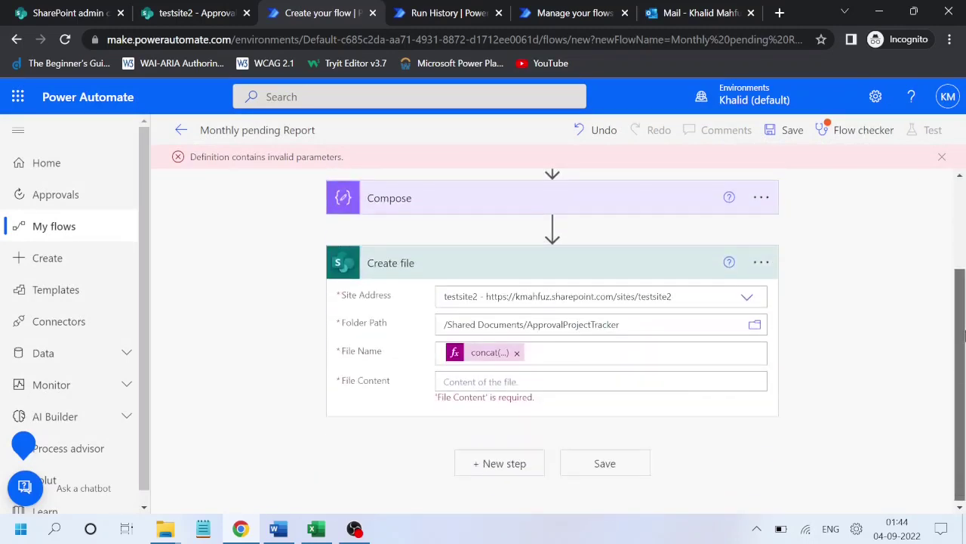
{"action": "left_click", "coordinate": [510, 381]}
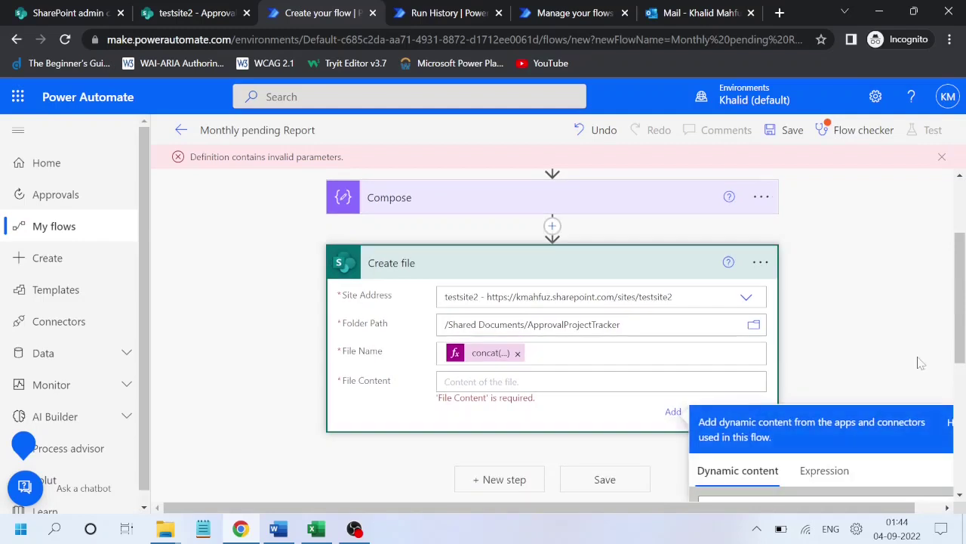
{"action": "left_click_drag", "start_coordinate": [965, 343], "coordinate": [965, 403]}
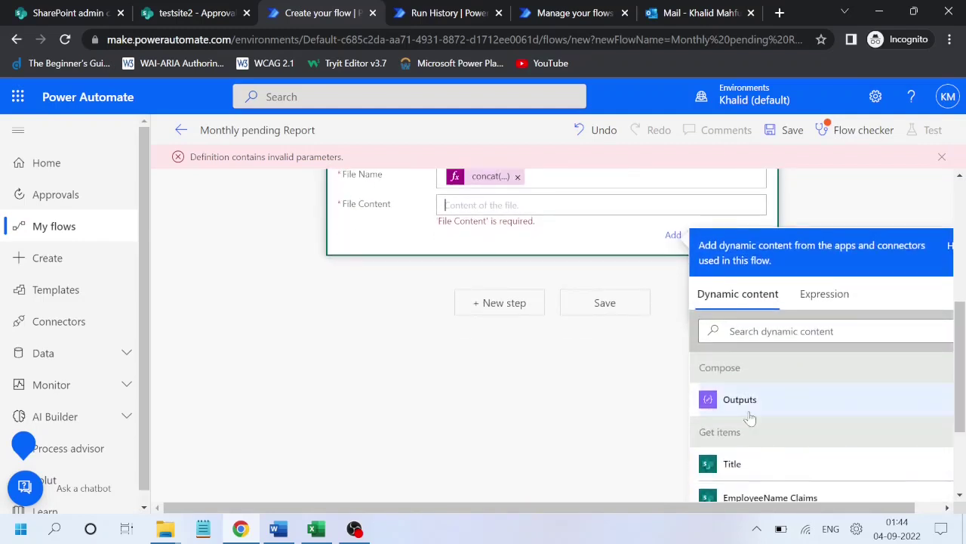
{"action": "left_click", "coordinate": [743, 405]}
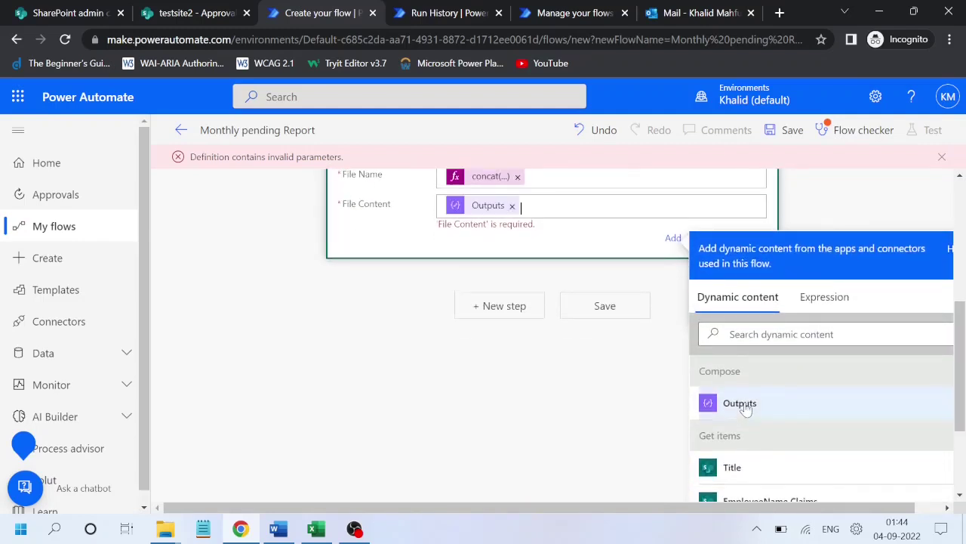
{"action": "left_click", "coordinate": [792, 132]}
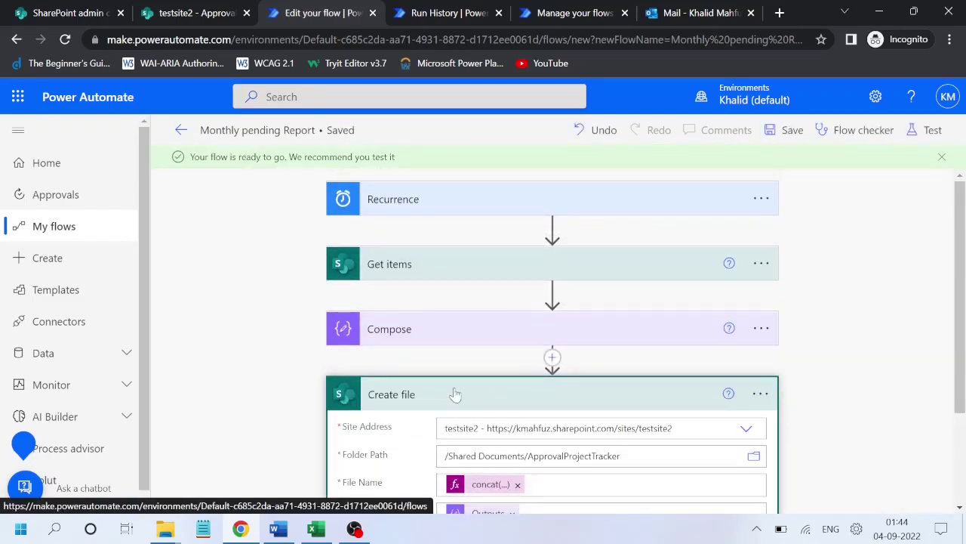
- Collapse the Create file action and add an Apply to each control after it
{"action": "left_click", "coordinate": [456, 394]}
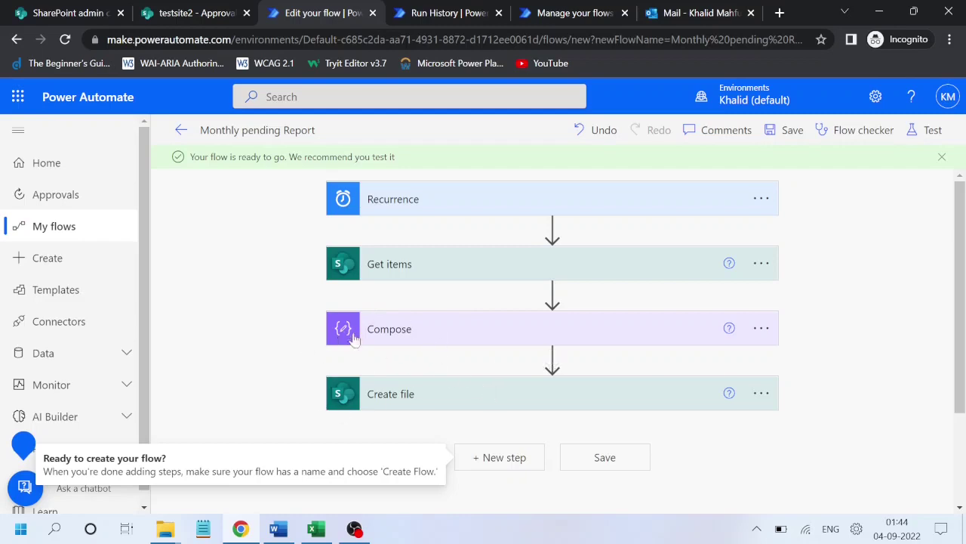
{"action": "left_click", "coordinate": [391, 394]}
{"action": "left_click_drag", "start_coordinate": [964, 297], "coordinate": [964, 398]}
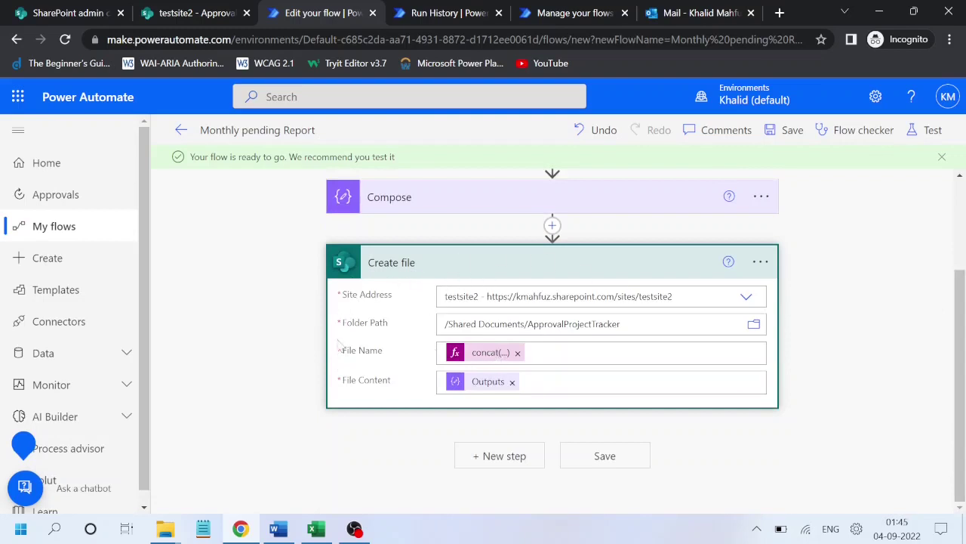
{"action": "left_click", "coordinate": [499, 264]}
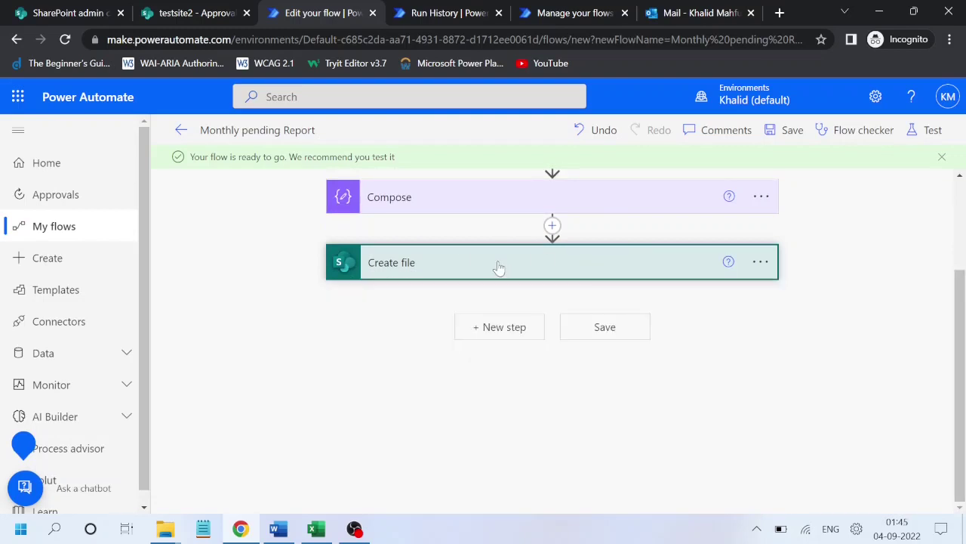
{"action": "left_click_drag", "start_coordinate": [961, 328], "coordinate": [963, 253]}
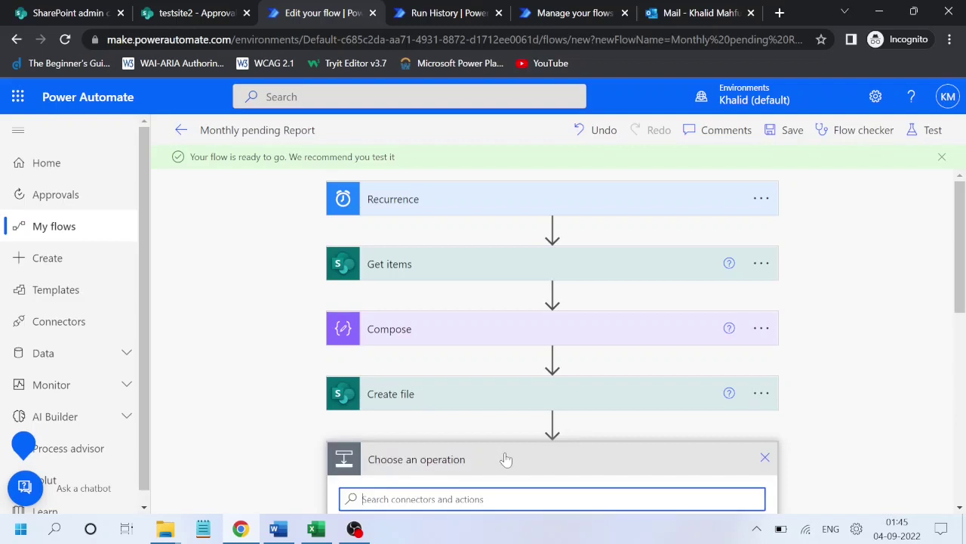
{"action": "left_click_drag", "start_coordinate": [964, 277], "coordinate": [965, 347]}
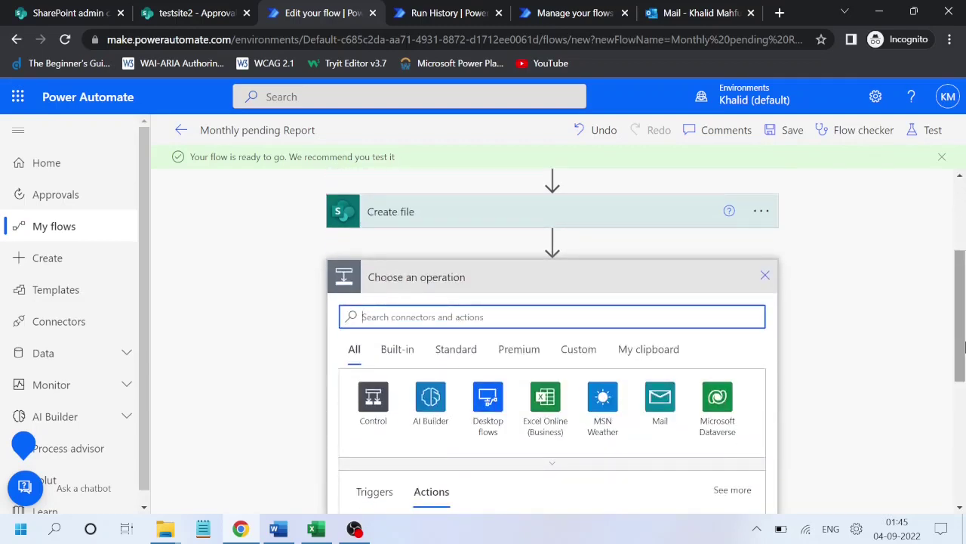
{"action": "left_click", "coordinate": [377, 404]}
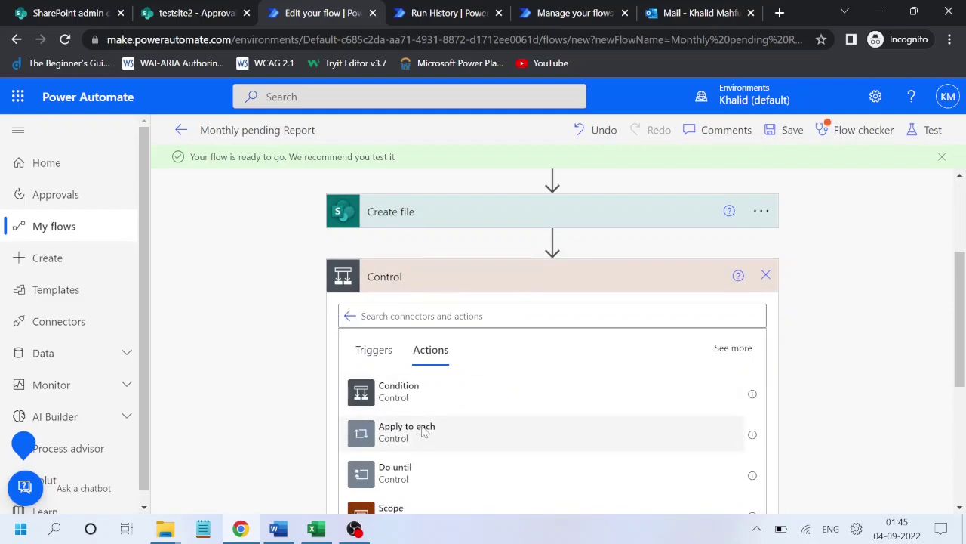
{"action": "left_click", "coordinate": [407, 430]}
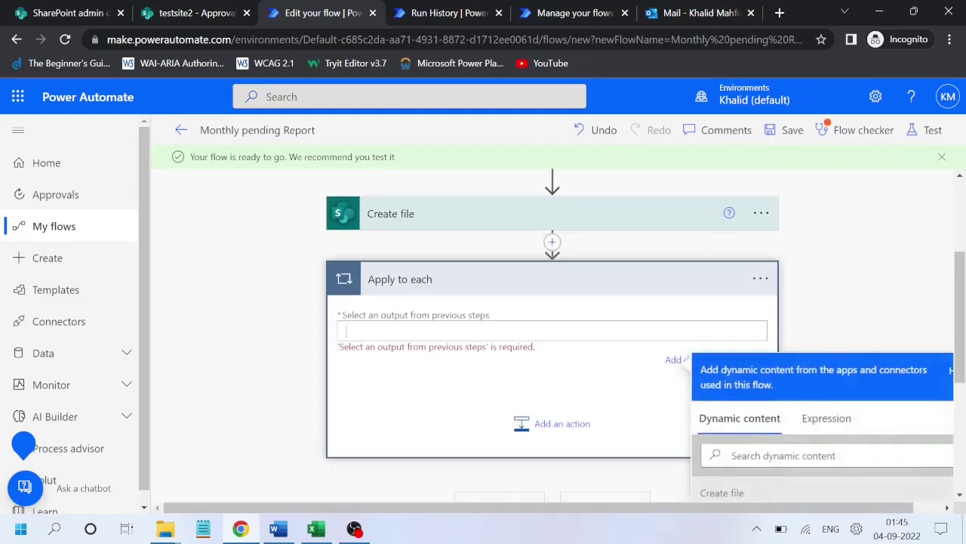
- Search the dynamic content for value and set the Apply to each input to the Get items value
{"action": "scroll", "coordinate": [963, 385], "scroll_direction": "down", "scroll_amount": 3}
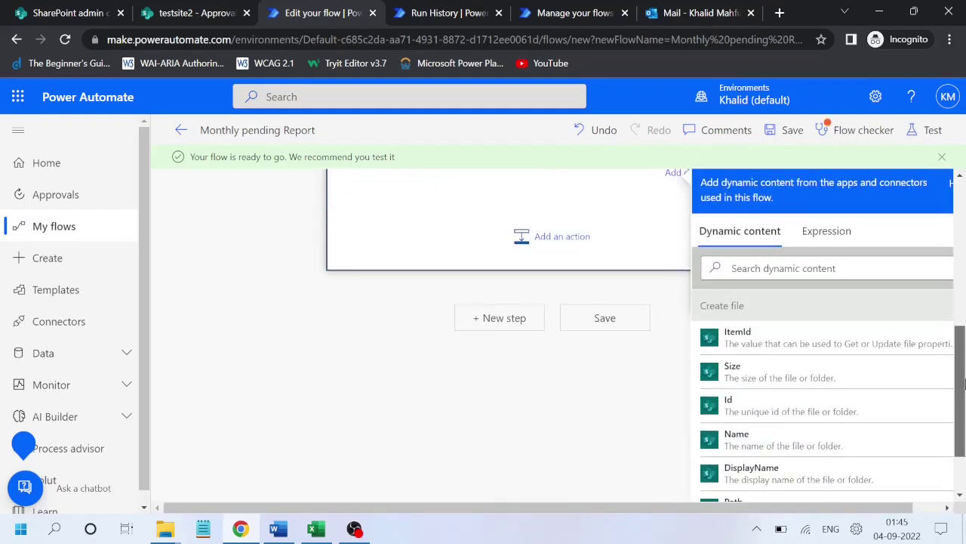
{"action": "left_click_drag", "start_coordinate": [964, 384], "coordinate": [964, 341]}
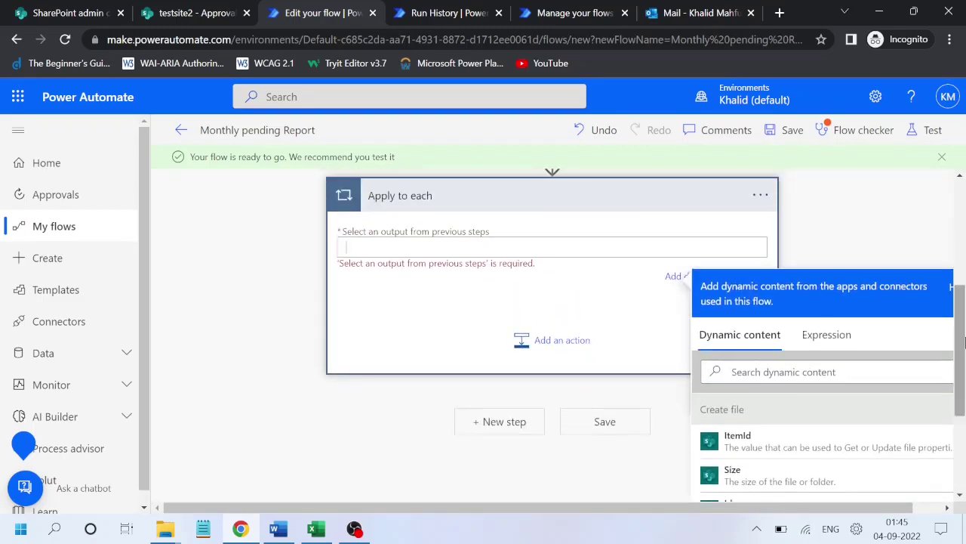
{"action": "left_click", "coordinate": [785, 371]}
{"action": "type", "text": "value"}
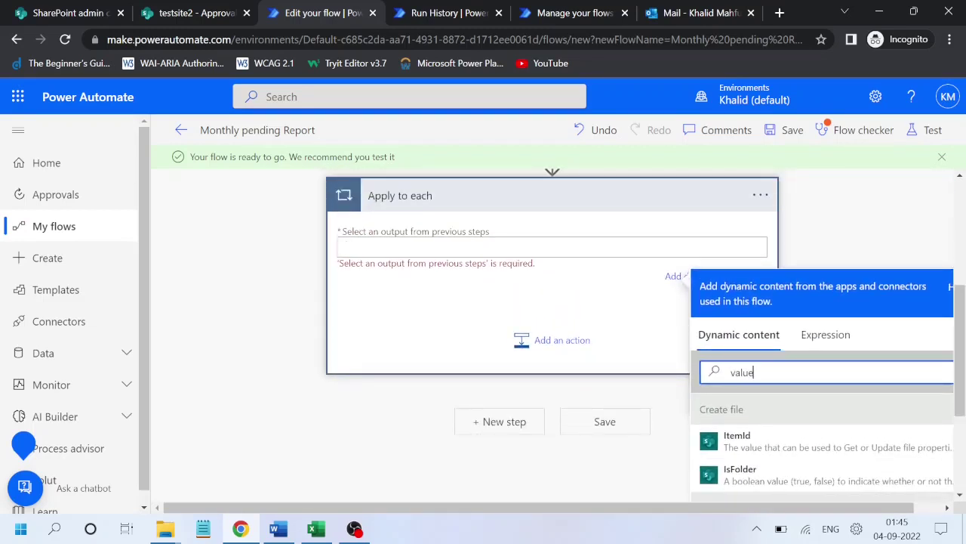
{"action": "scroll", "coordinate": [780, 374], "scroll_direction": "down", "scroll_amount": 3}
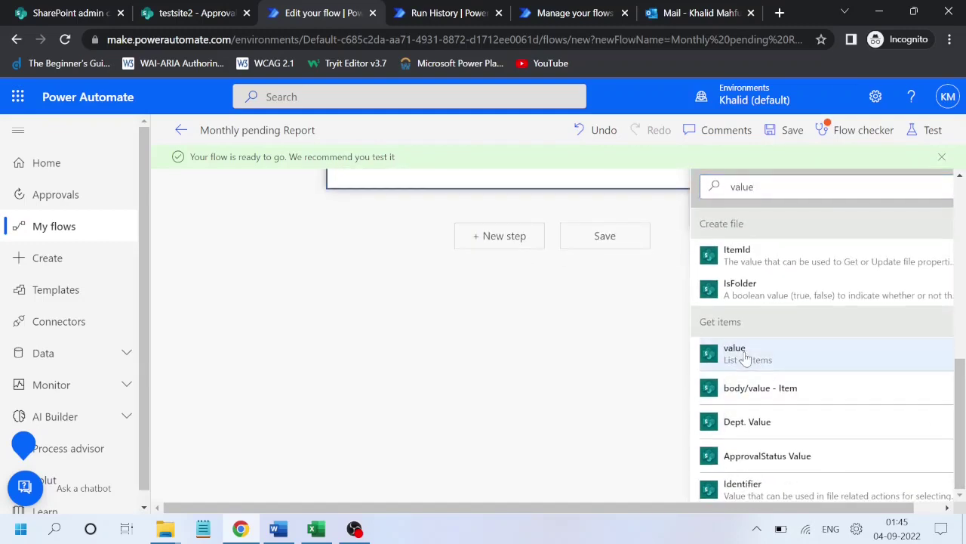
{"action": "left_click_drag", "start_coordinate": [964, 434], "coordinate": [964, 324]}
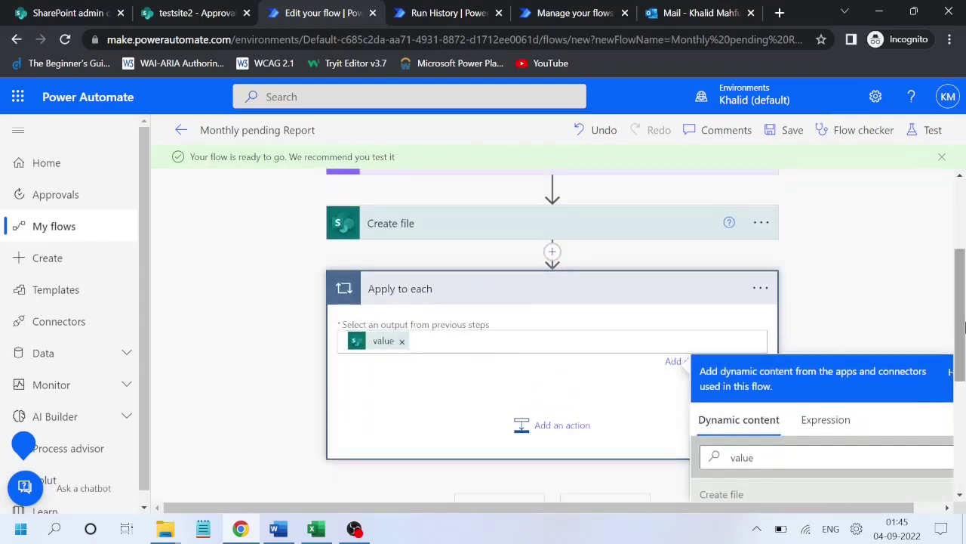
- Search the operations for add a row table and add Excel Online (Business) Add a row into a table inside Apply to each
{"action": "left_click", "coordinate": [559, 425]}
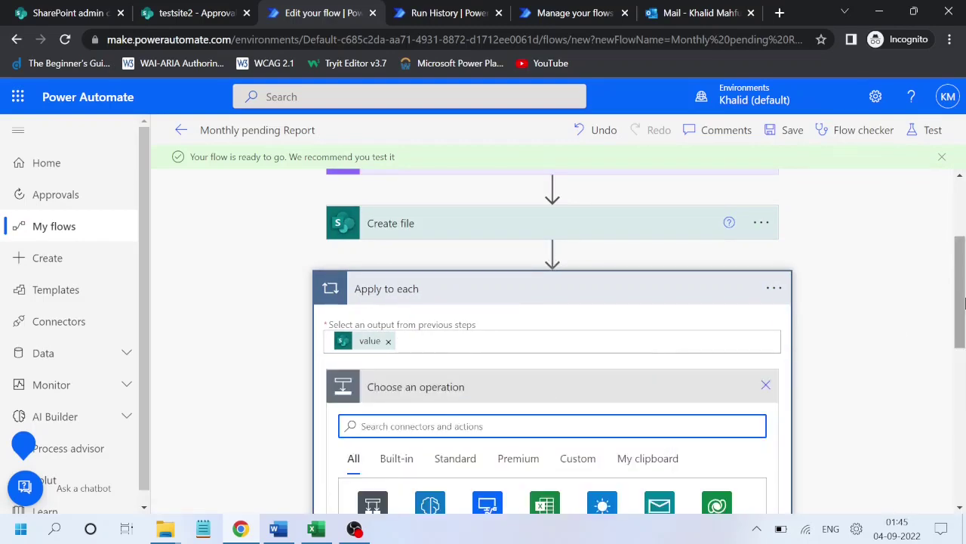
{"action": "left_click_drag", "start_coordinate": [965, 302], "coordinate": [965, 364]}
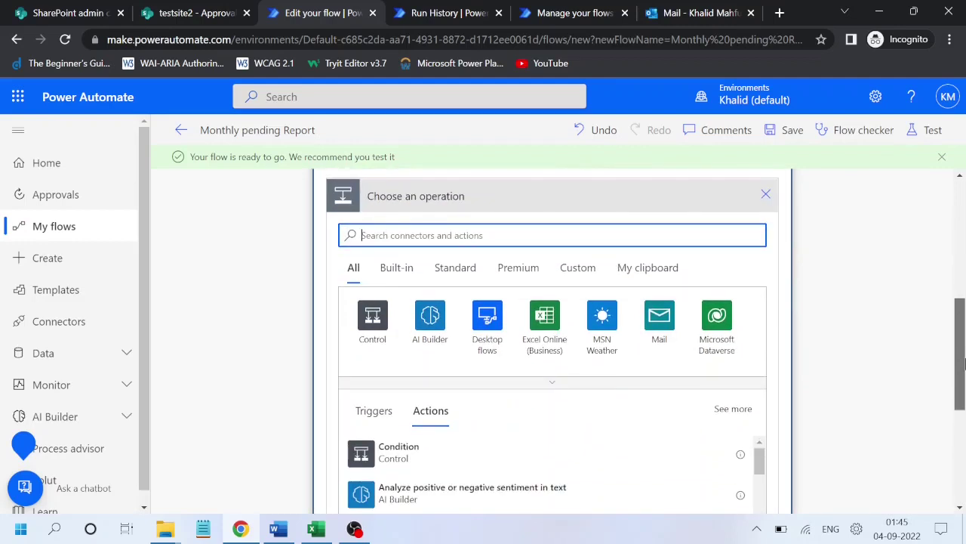
{"action": "type", "text": "add a"}
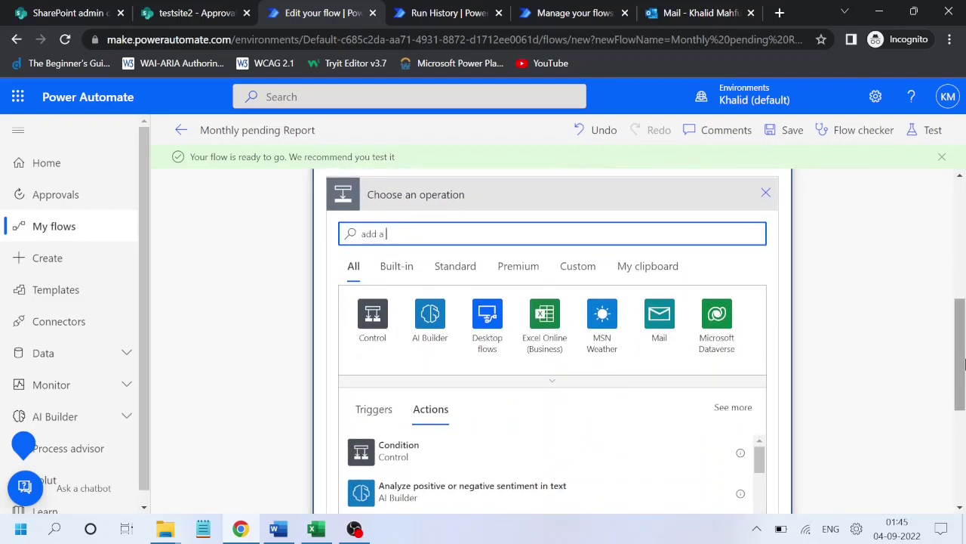
{"action": "type", "text": " row in a"}
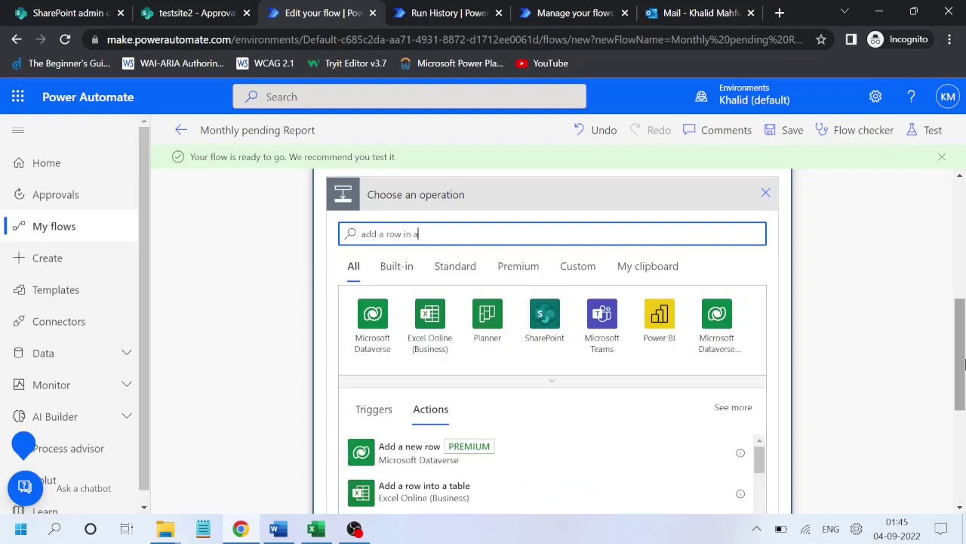
{"action": "type", "text": " table"}
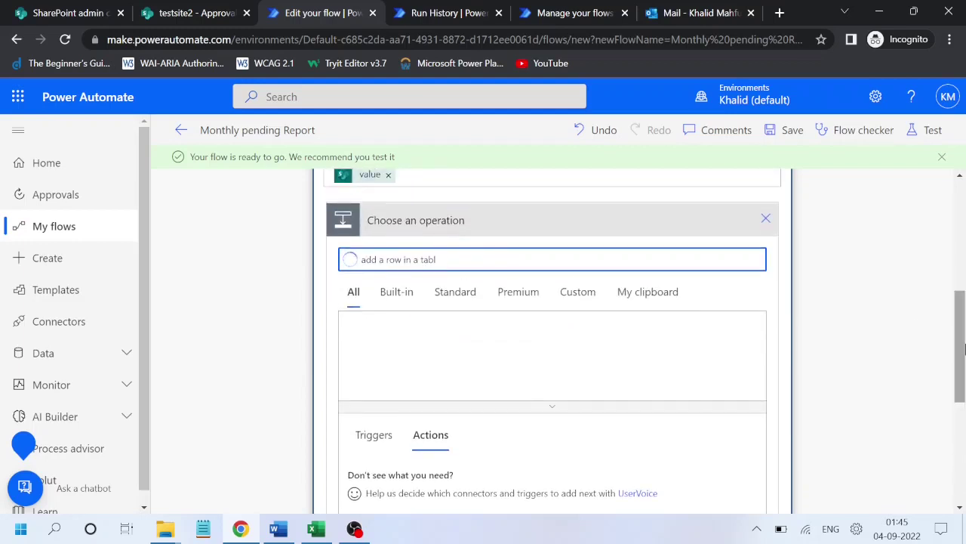
{"action": "key", "text": "BackSpace"}
{"action": "key", "text": "BackSpace"}
{"action": "key", "text": "BackSpace"}
{"action": "key", "text": "BackSpace"}
{"action": "key", "text": "BackSpace"}
{"action": "key", "text": "BackSpace"}
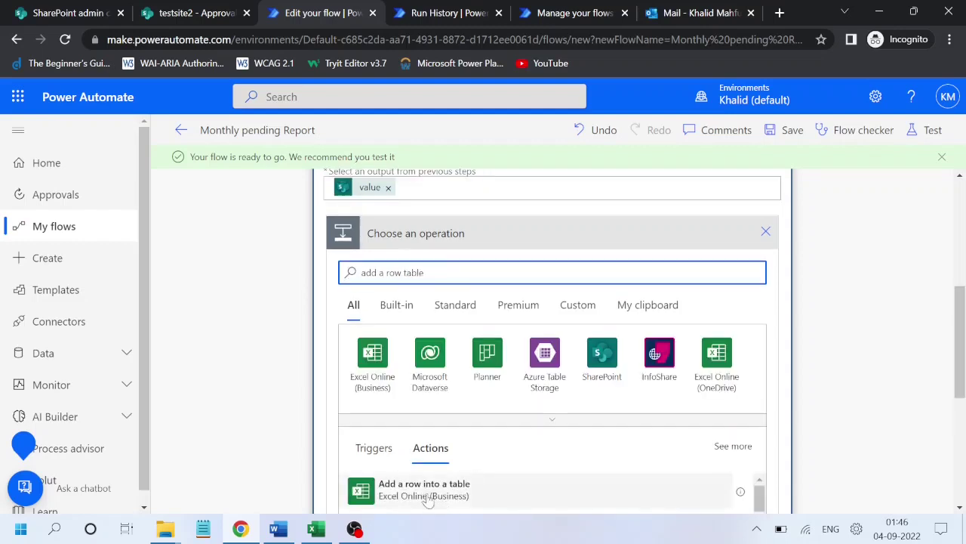
{"action": "left_click", "coordinate": [427, 499]}
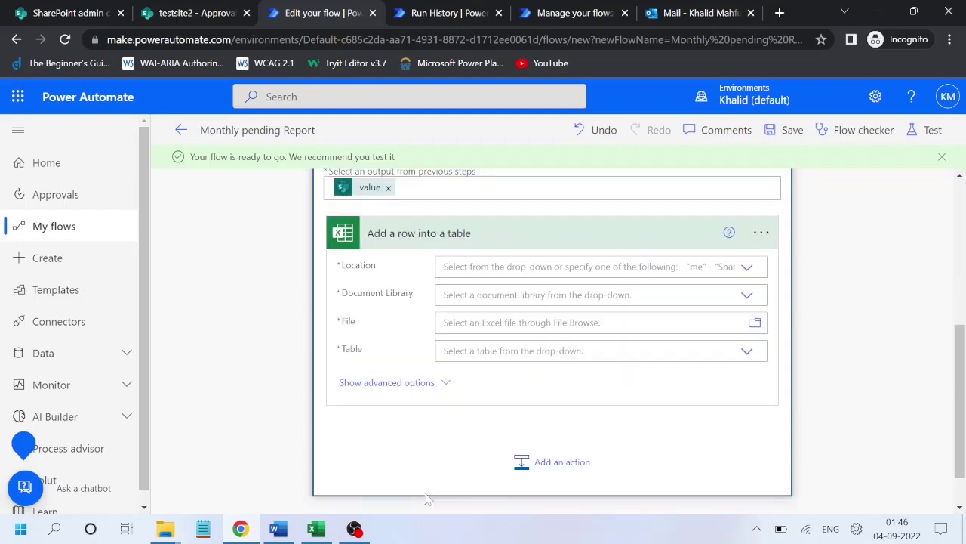
- Set the Add a row into a table Location to SharePoint Site - testsite2 and its Document Library to Documents
{"action": "left_click", "coordinate": [745, 278]}
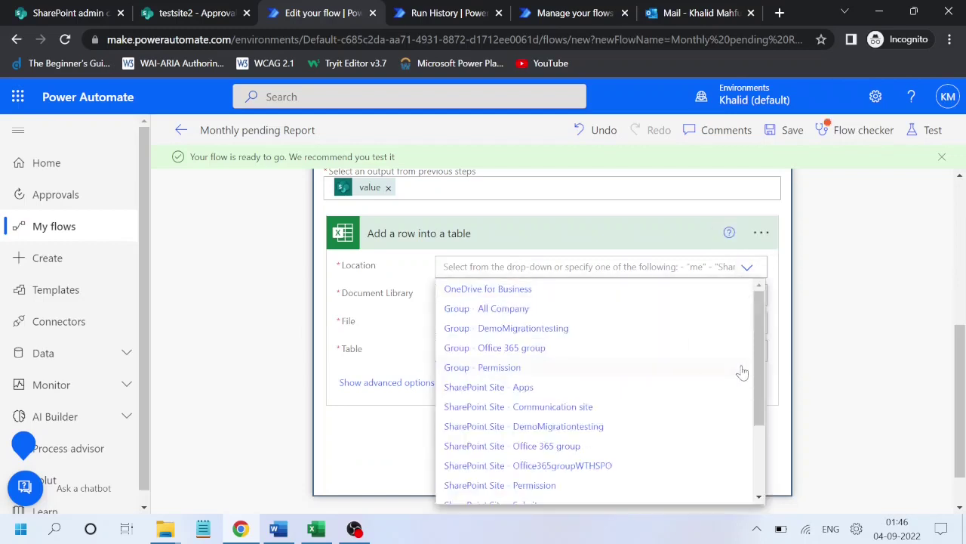
{"action": "left_click_drag", "start_coordinate": [760, 381], "coordinate": [759, 447]}
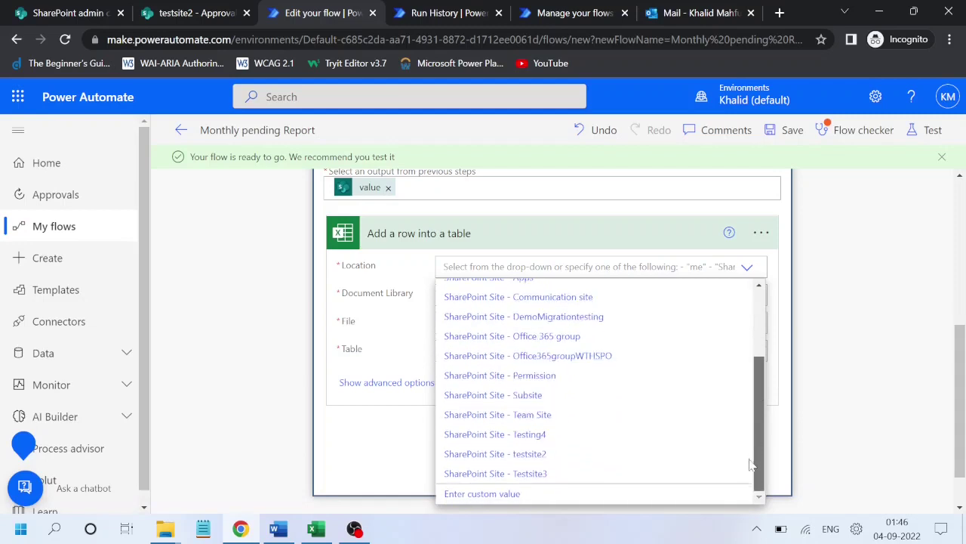
{"action": "left_click", "coordinate": [478, 454]}
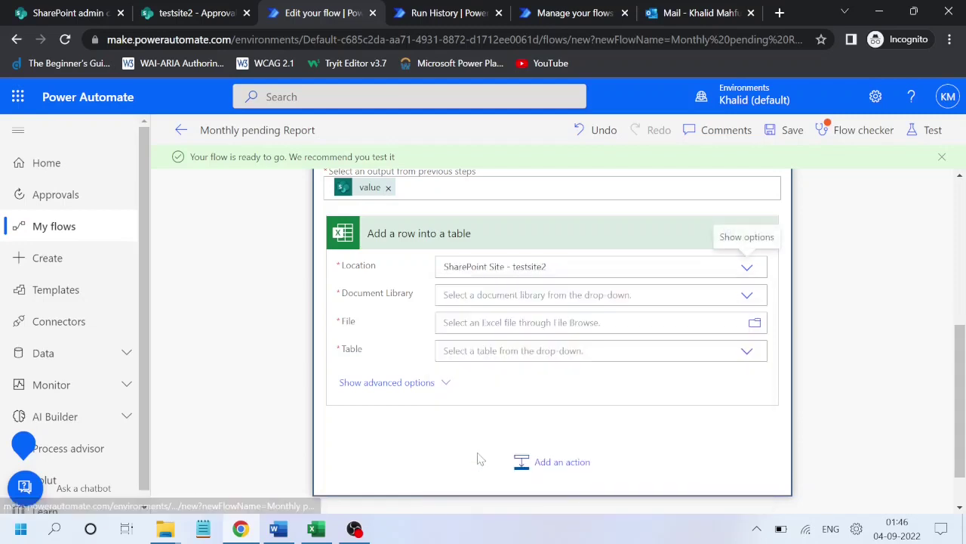
{"action": "left_click", "coordinate": [747, 296]}
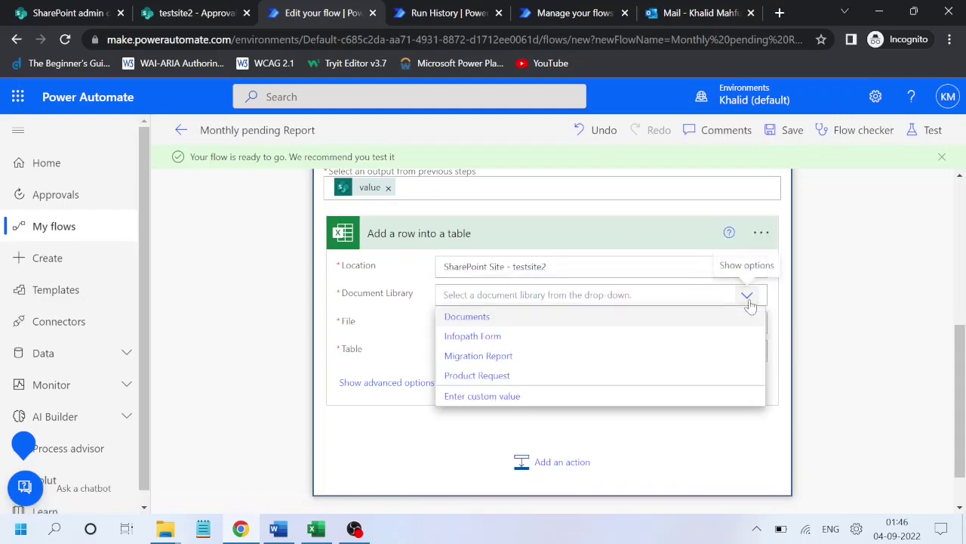
{"action": "left_click", "coordinate": [465, 318]}
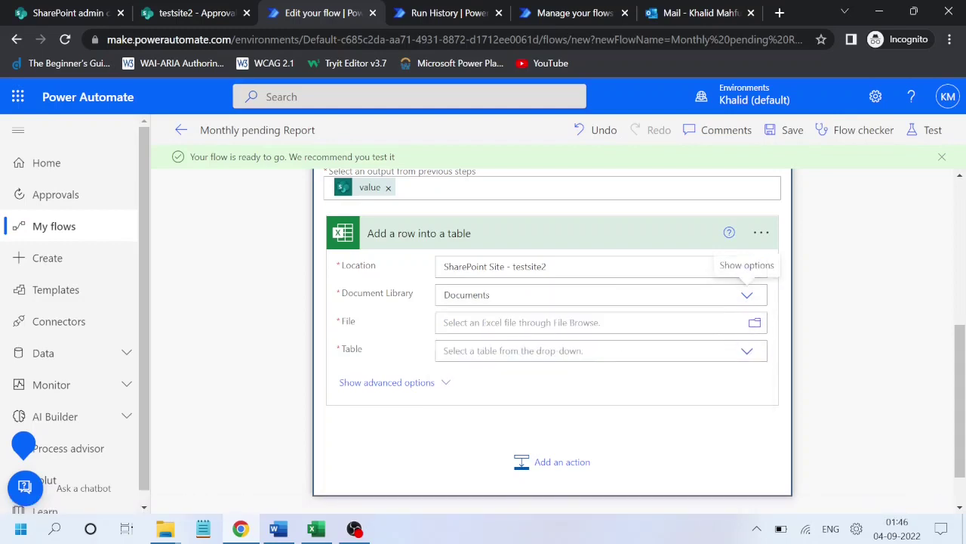
- Set the File of Add a row into a table to the Id from Create file
{"action": "left_click", "coordinate": [600, 322]}
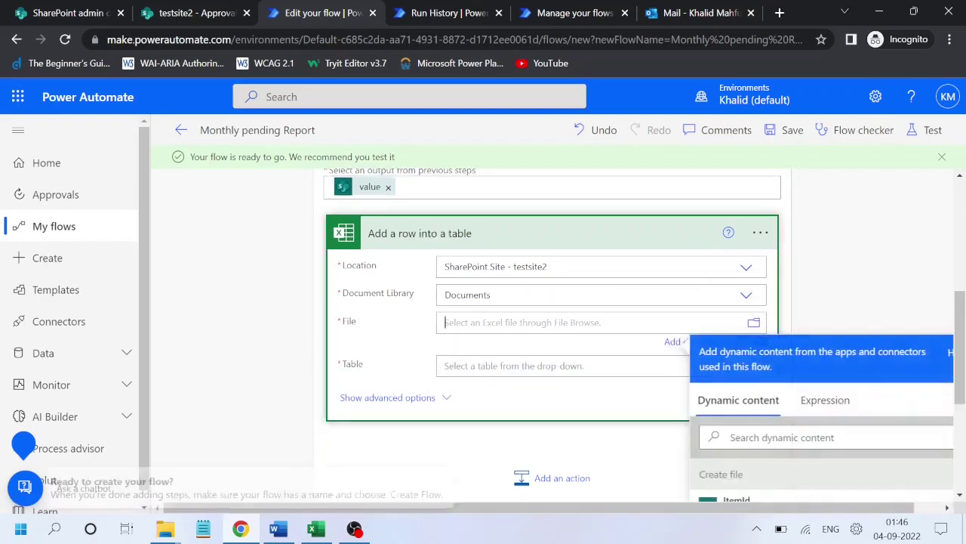
{"action": "left_click_drag", "start_coordinate": [963, 352], "coordinate": [964, 398]}
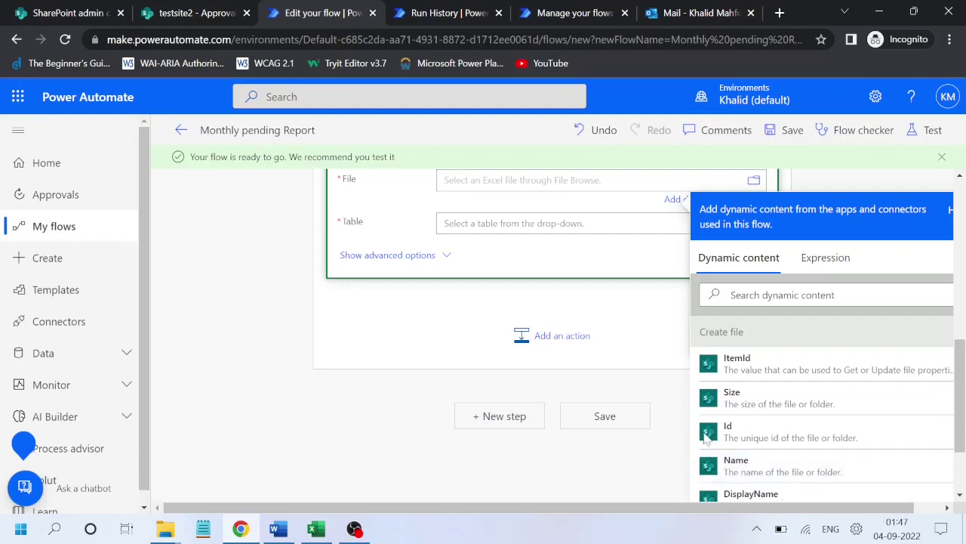
{"action": "left_click", "coordinate": [759, 437]}
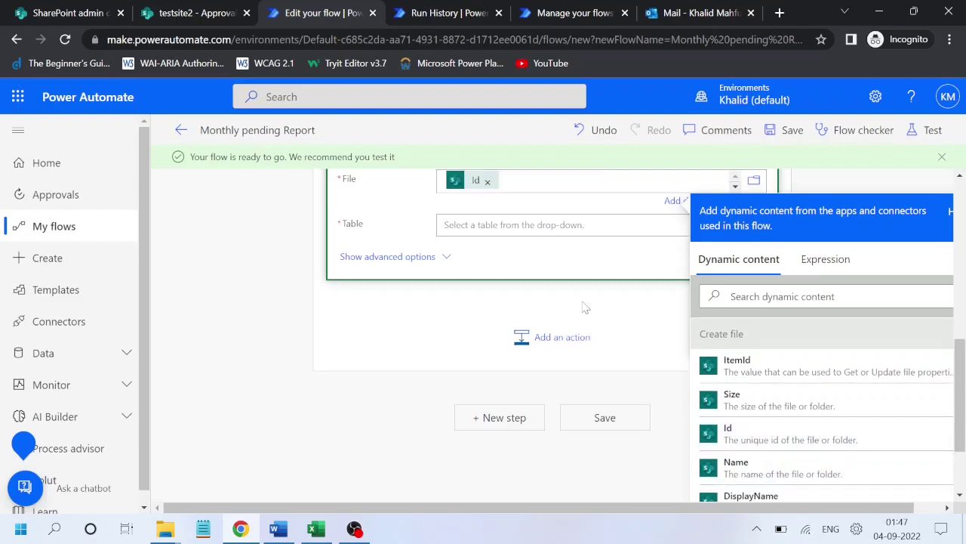
{"action": "left_click", "coordinate": [483, 225]}
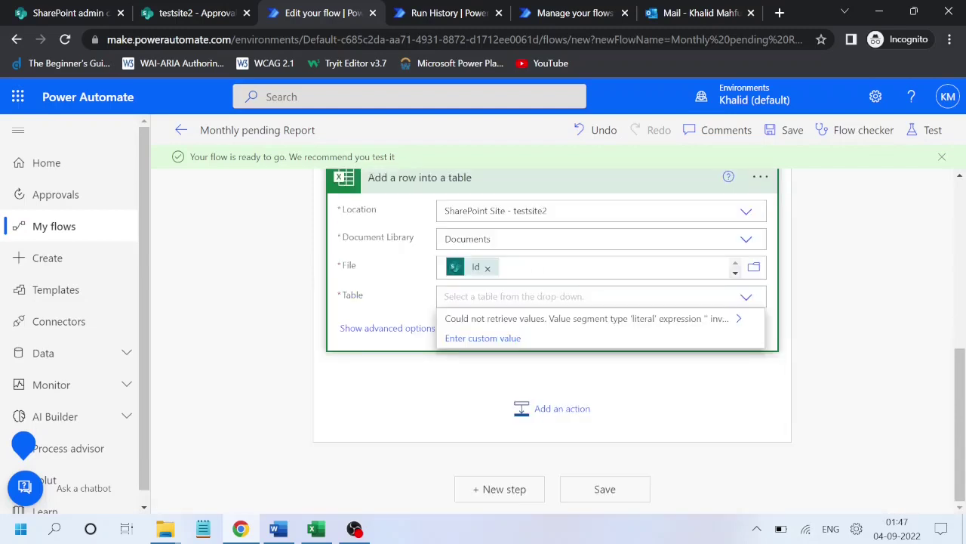
{"action": "type", "text": "Table"}
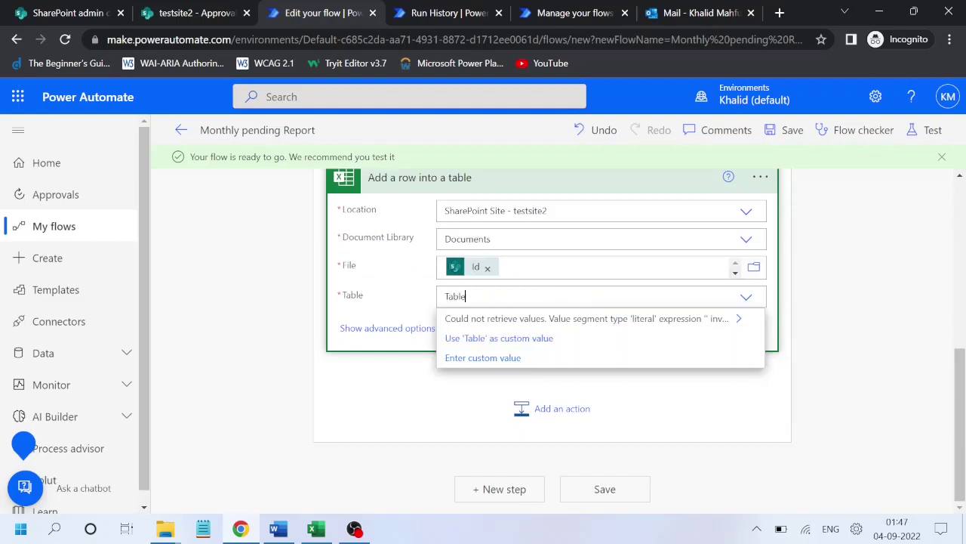
{"action": "type", "text": "1"}
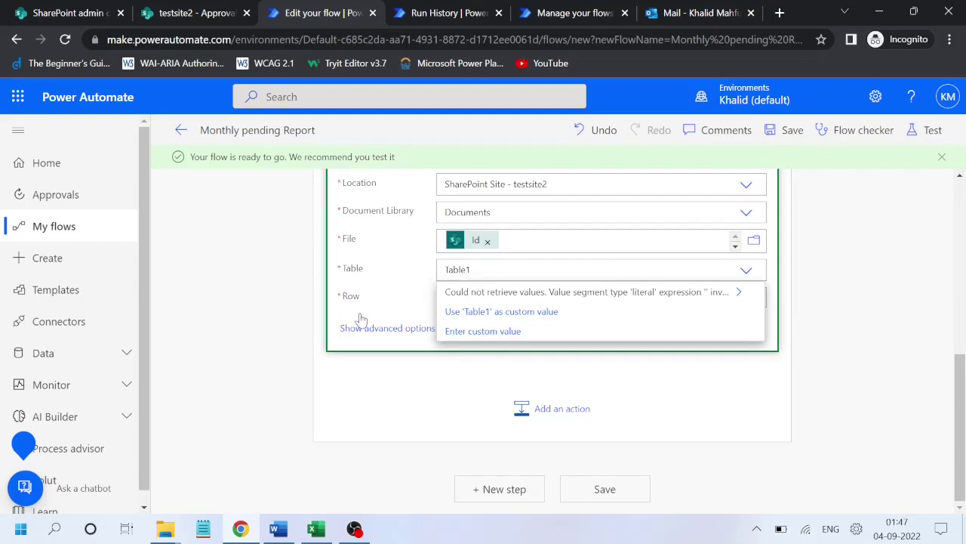
- Show the advanced options of Add a row into a table and enter table1 as the custom Table value
{"action": "left_click", "coordinate": [362, 326]}
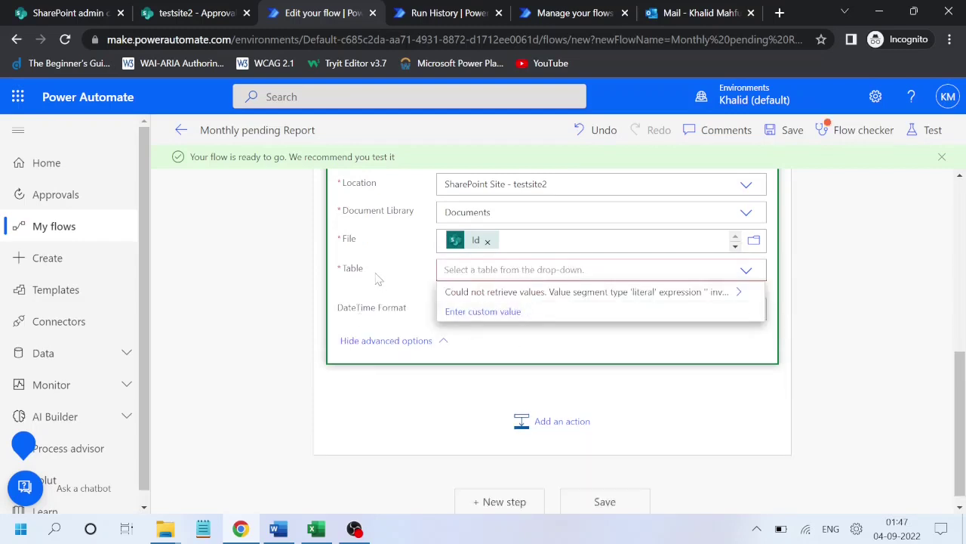
{"action": "key", "text": "ctrl+a"}
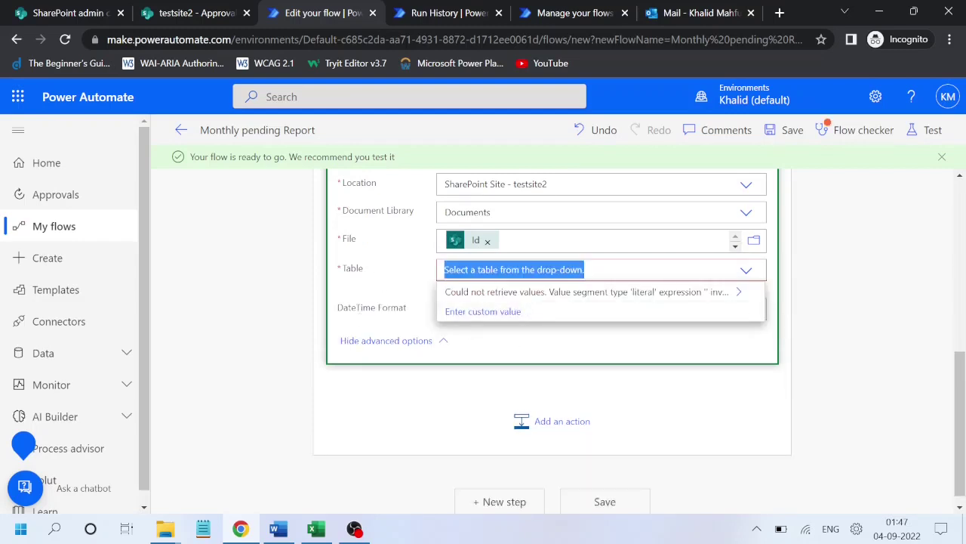
{"action": "left_click", "coordinate": [460, 311]}
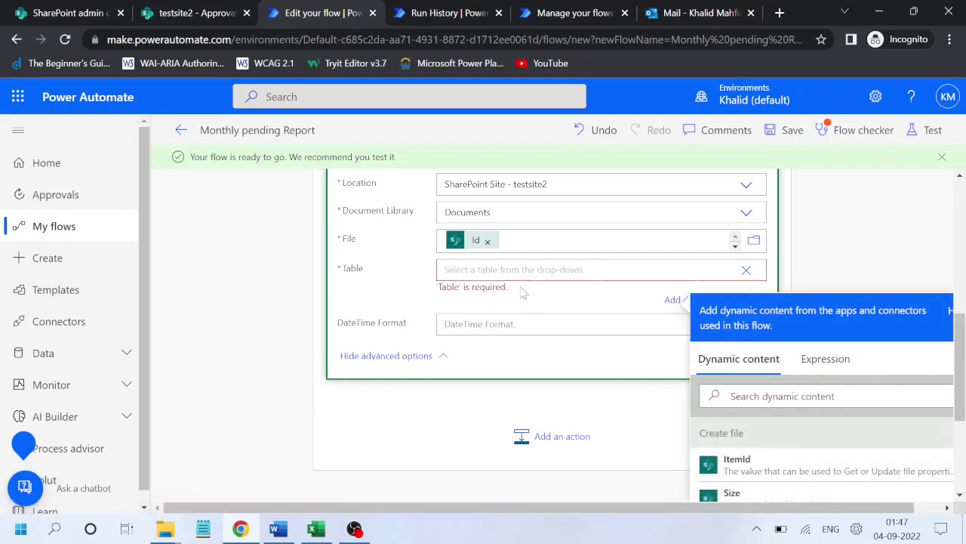
{"action": "type", "text": "ta"}
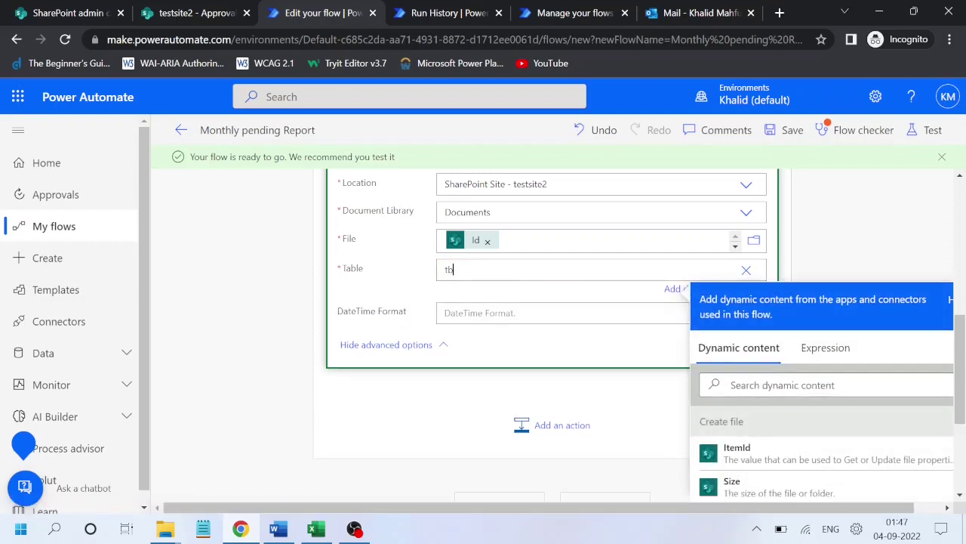
{"action": "type", "text": "ble1"}
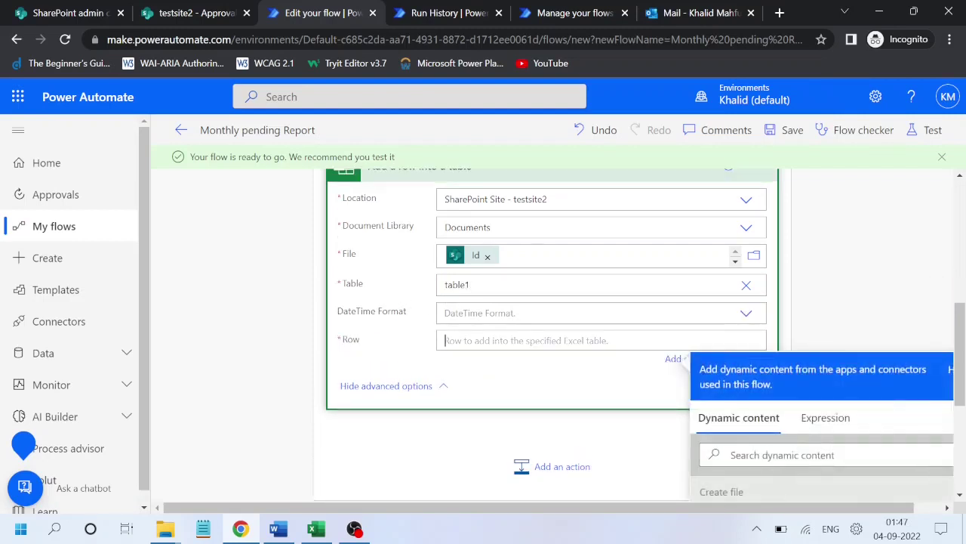
- Copy the row JSON block, EmployeeName through ApprovalStatus, from the Word document and paste it as the Row content in the flow
{"action": "left_click", "coordinate": [278, 531]}
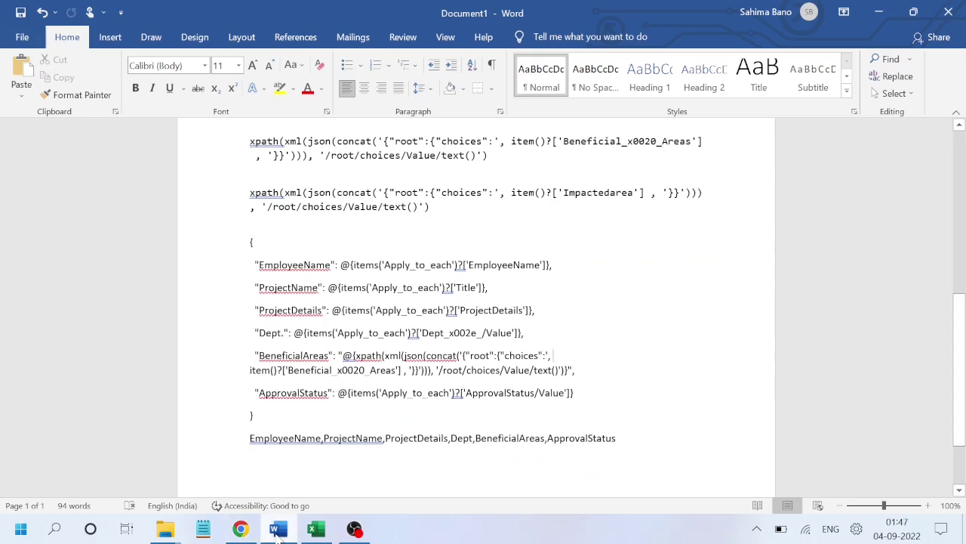
{"action": "left_click_drag", "start_coordinate": [250, 241], "coordinate": [291, 415]}
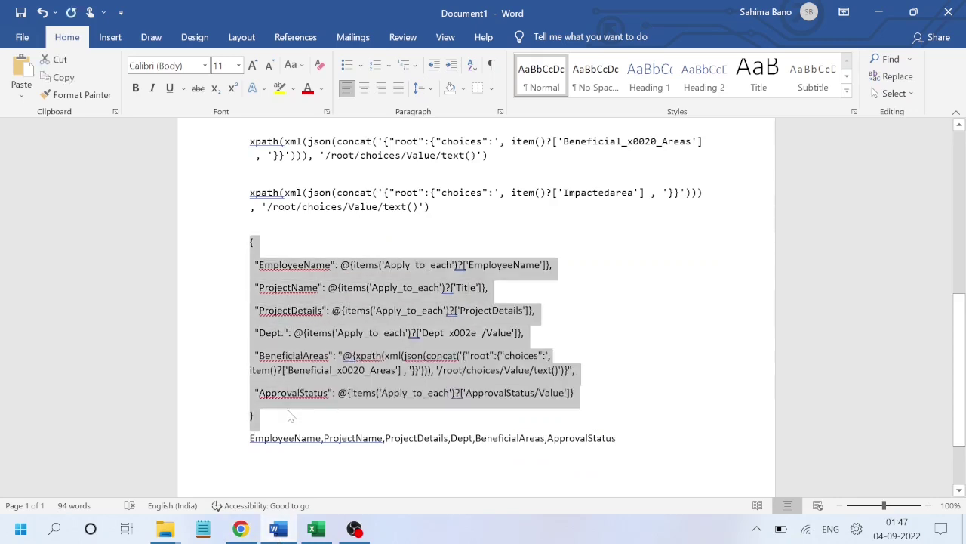
{"action": "key", "text": "alt+Tab"}
{"action": "type", "text": "{ \"EmployeeName\": EmployeeName, \"ProjectName\": Title, \"ProjectDetails\": ProjectDetails, \"Dept.\": Dept. Value, \"BeneficialAreas\": \"xpath(...)\", \"ApprovalStatus\": ApprovalStatus... }"}
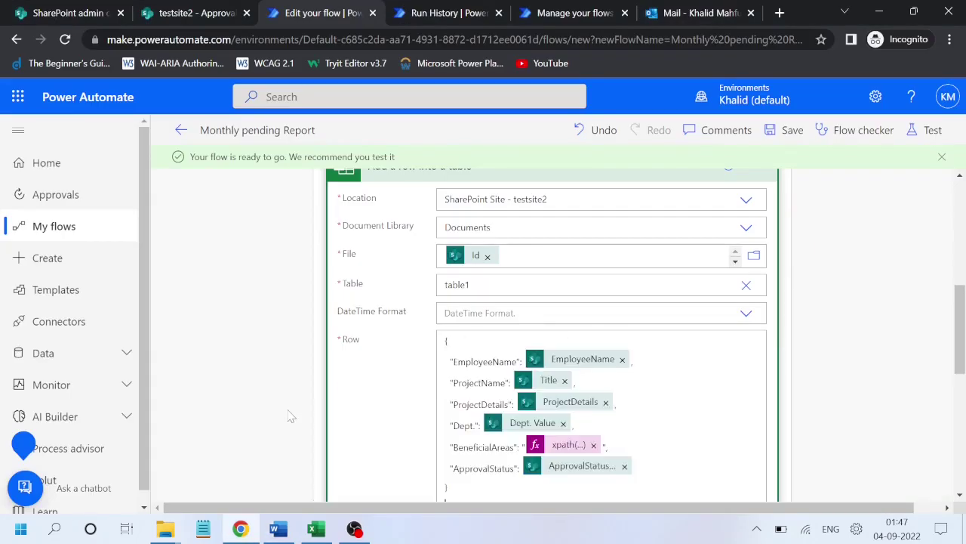
- Replace the EmployeeName token in the Row with the Get items employee name value, searching the dynamic content for employeename
{"action": "left_click_drag", "start_coordinate": [962, 356], "coordinate": [963, 376]}
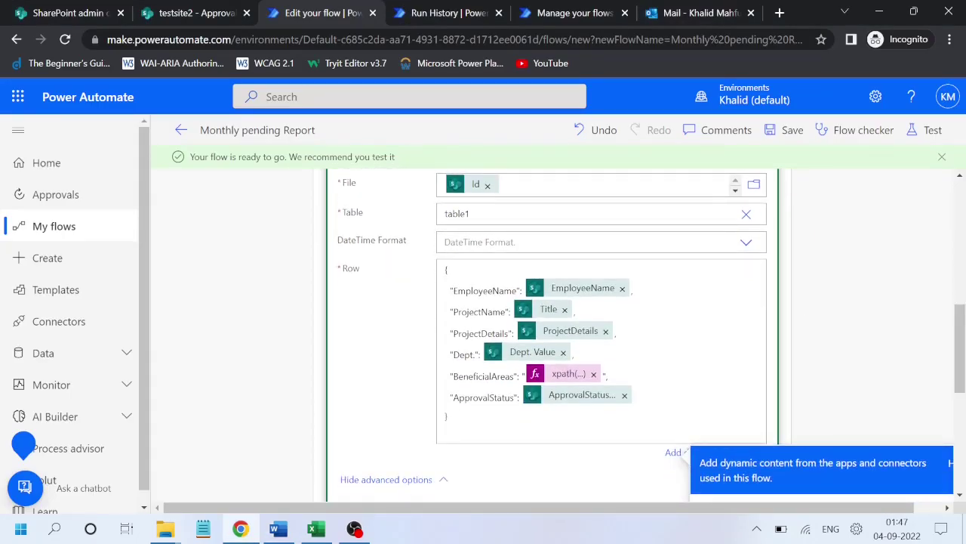
{"action": "left_click", "coordinate": [622, 288]}
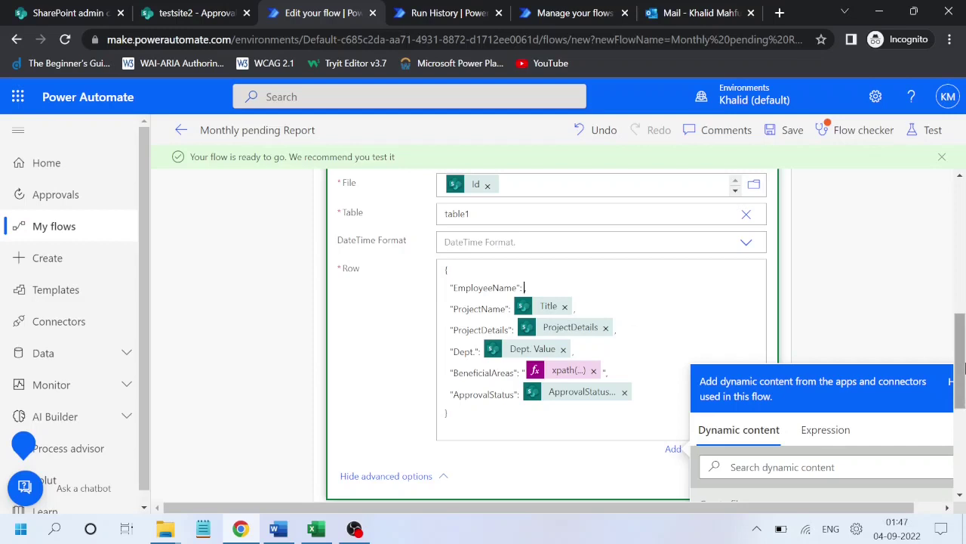
{"action": "scroll", "coordinate": [801, 391], "scroll_direction": "down", "scroll_amount": 1}
{"action": "left_click", "coordinate": [801, 391]}
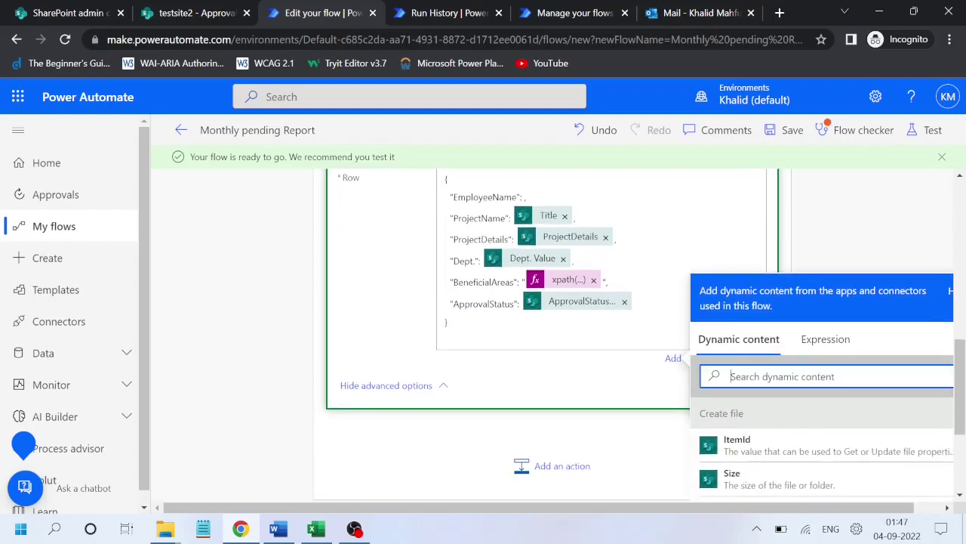
{"action": "type", "text": "employee"}
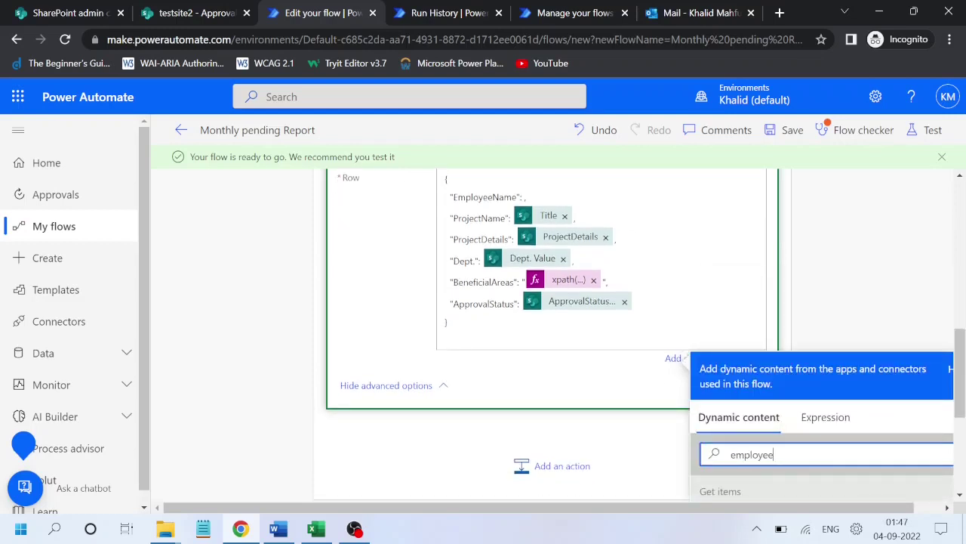
{"action": "type", "text": "name"}
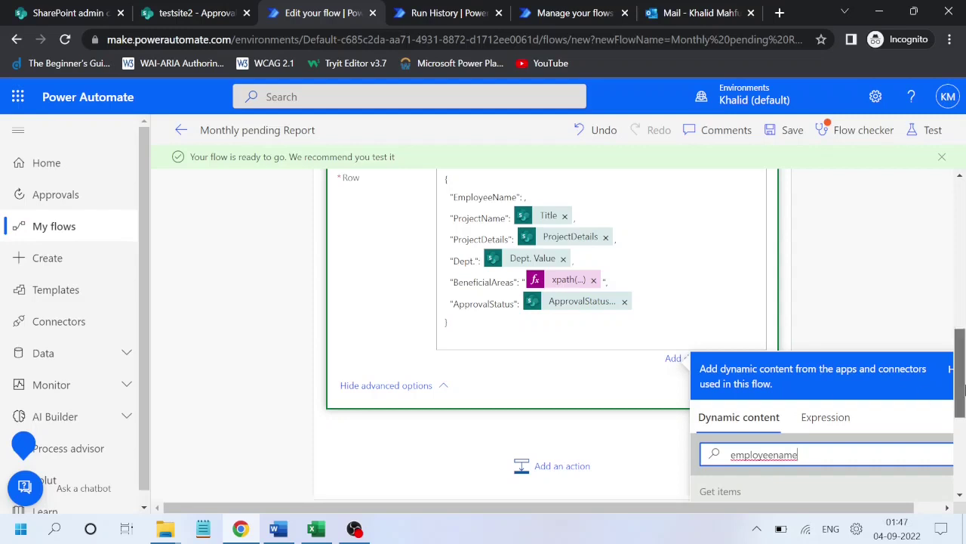
{"action": "left_click_drag", "start_coordinate": [962, 391], "coordinate": [963, 338]}
{"action": "left_click", "coordinate": [788, 462]}
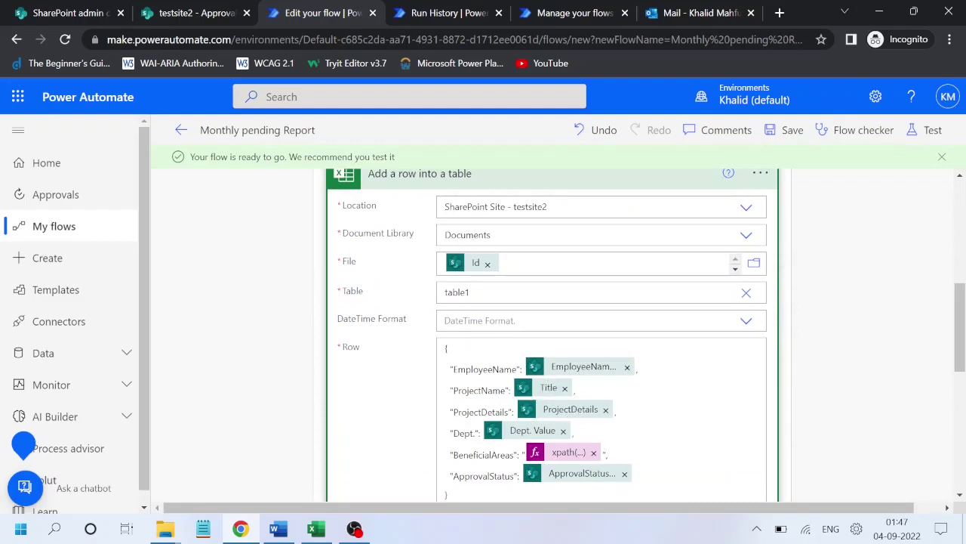
- Enclose the EmployeeName token in the Row JSON in double quotes
{"action": "type", "text": "\": \""}
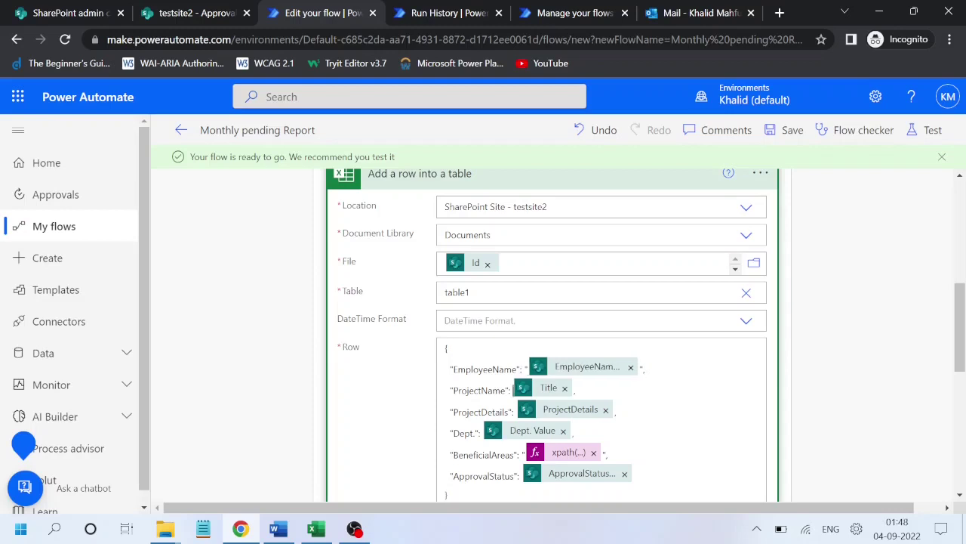
{"action": "key", "text": "Right"}
{"action": "key", "text": "Left"}
{"action": "left_click_drag", "start_coordinate": [960, 364], "coordinate": [960, 391]}
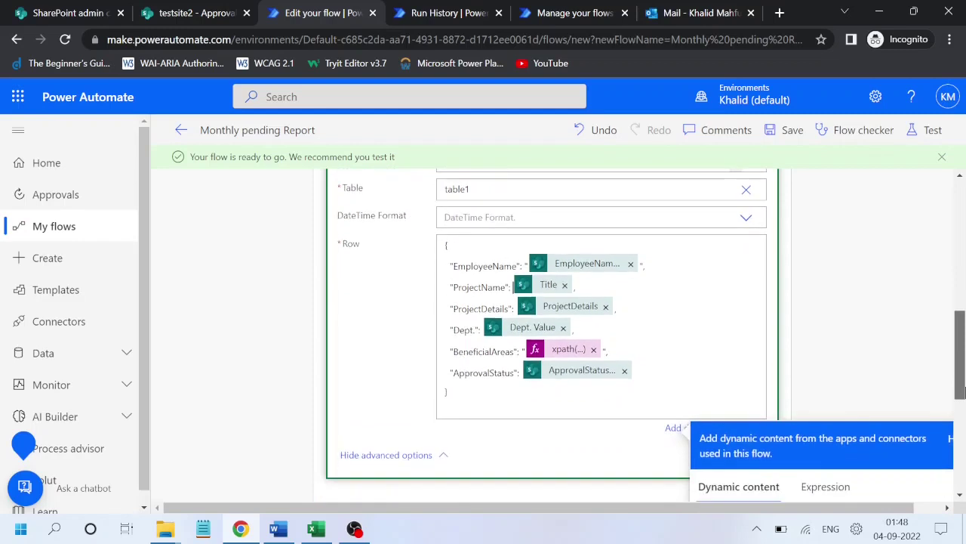
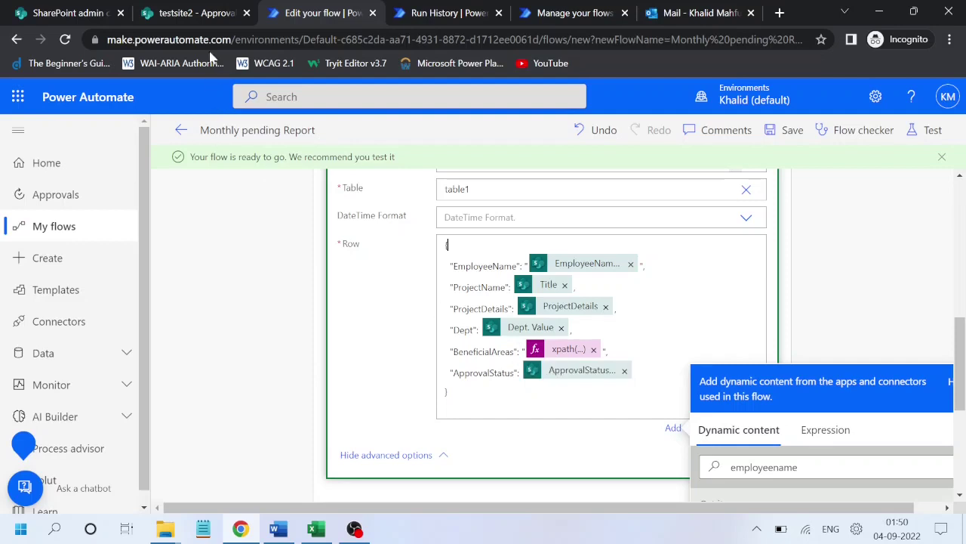
- Copy the BeneficialAreas xpath expression from the Row into the end of the Word document and select its column name Beneficial_x0020_Areas
{"action": "left_click", "coordinate": [565, 351]}
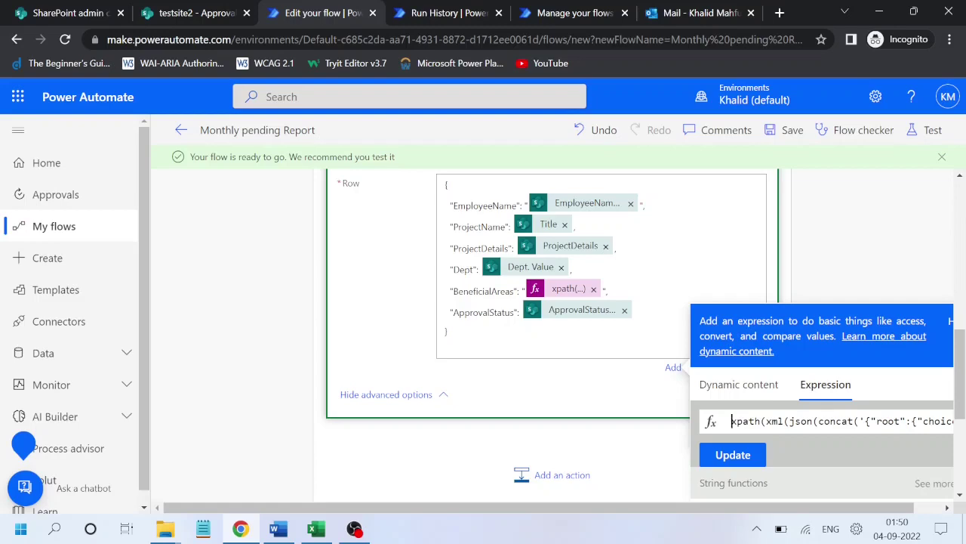
{"action": "key", "text": "ctrl+a"}
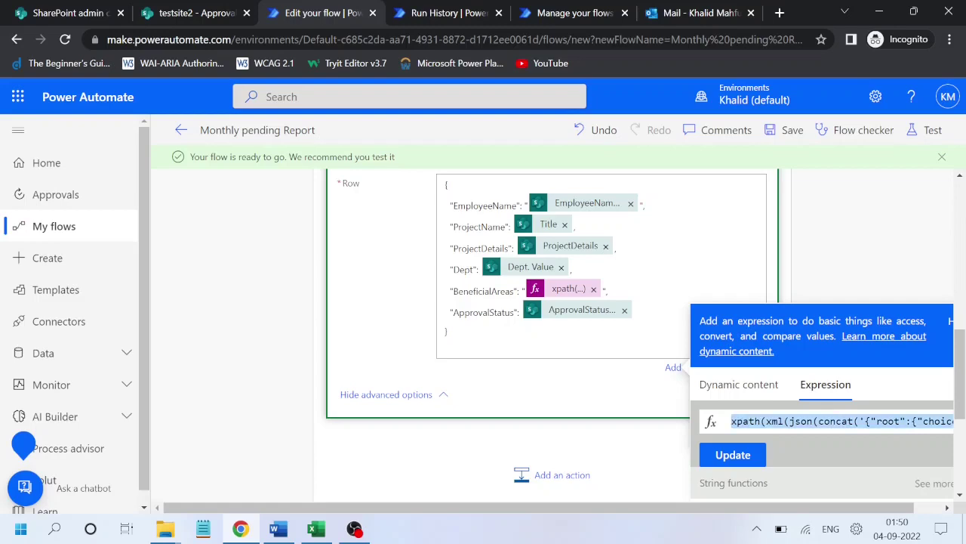
{"action": "left_click", "coordinate": [278, 528]}
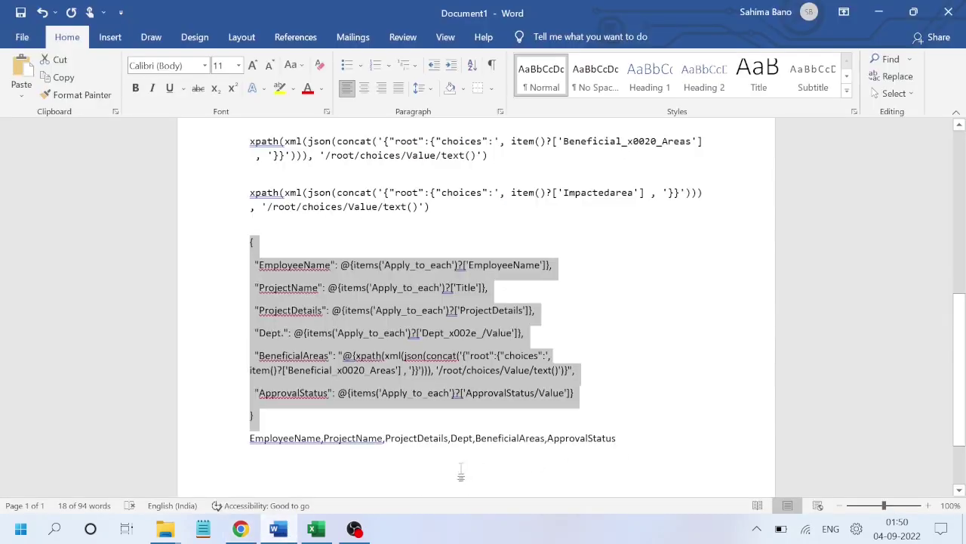
{"action": "left_click", "coordinate": [453, 469]}
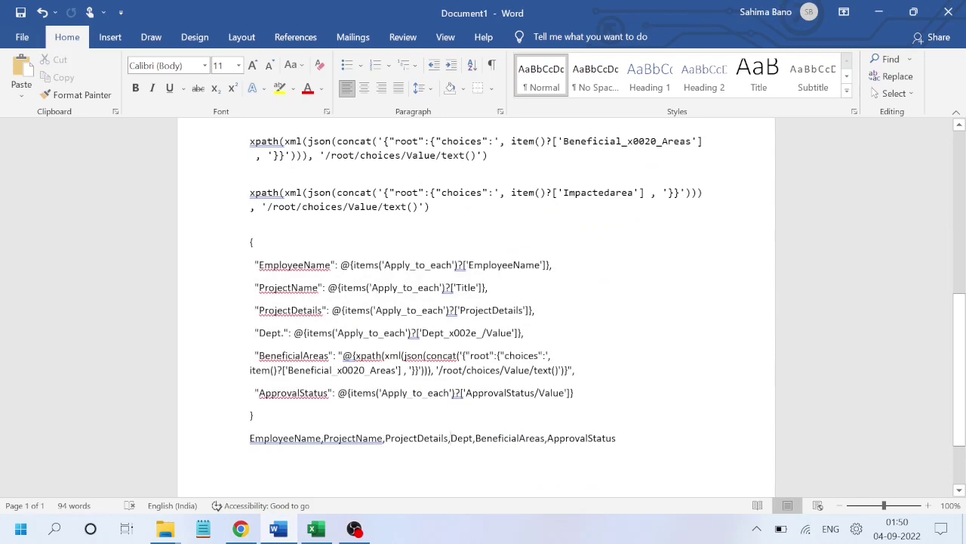
{"action": "key", "text": "Return"}
{"action": "key", "text": "Return"}
{"action": "key", "text": "Return"}
{"action": "type", "text": "xpath(xml(json(concat('{\"root\":{\"choices\":', item()?['Beneficial_x0020_Areas'] , '}}'))), '/root/choices/Value/text()')"}
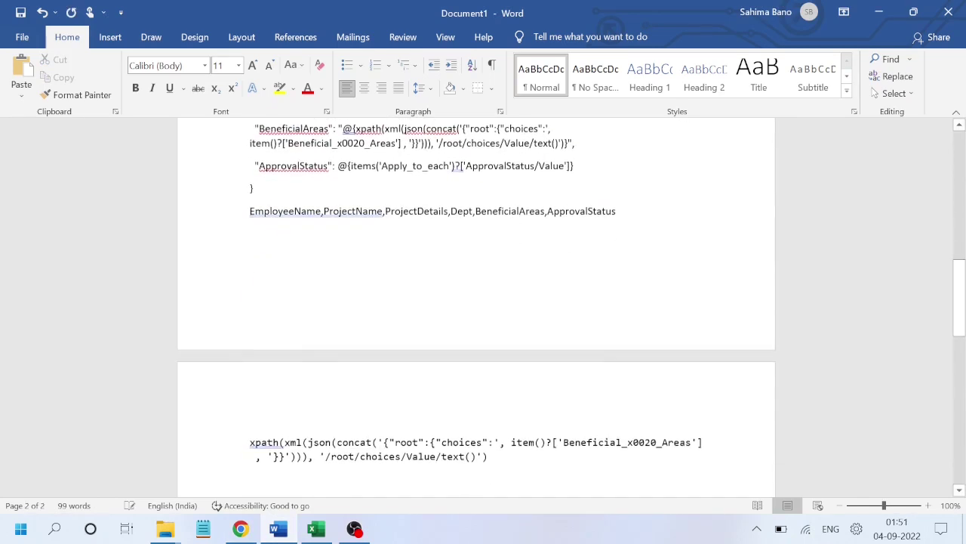
{"action": "scroll", "coordinate": [475, 257], "scroll_direction": "down", "scroll_amount": 5}
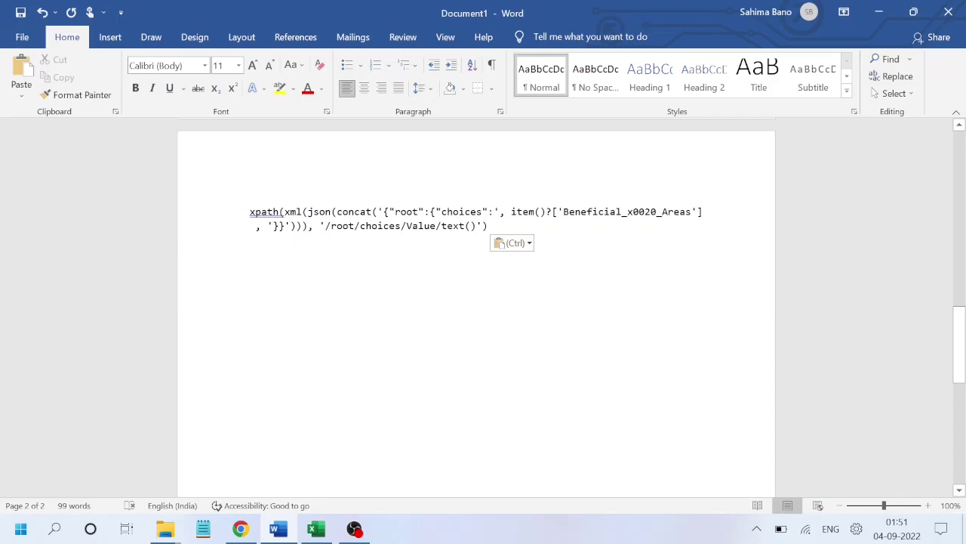
{"action": "left_click_drag", "start_coordinate": [564, 211], "coordinate": [691, 217]}
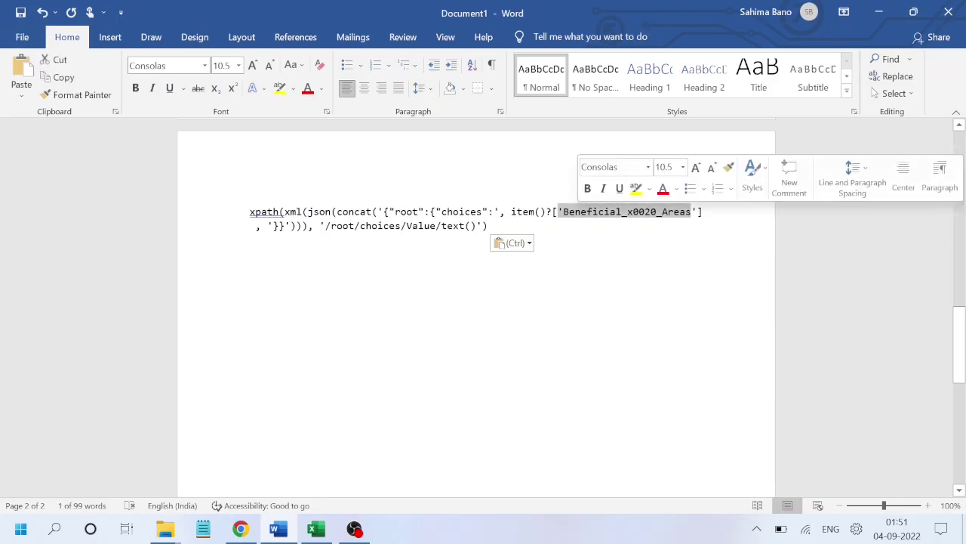
- In SharePoint, open the Beneficial Areas column's edit page from the Project Approval Tracker list settings
{"action": "left_click", "coordinate": [255, 531]}
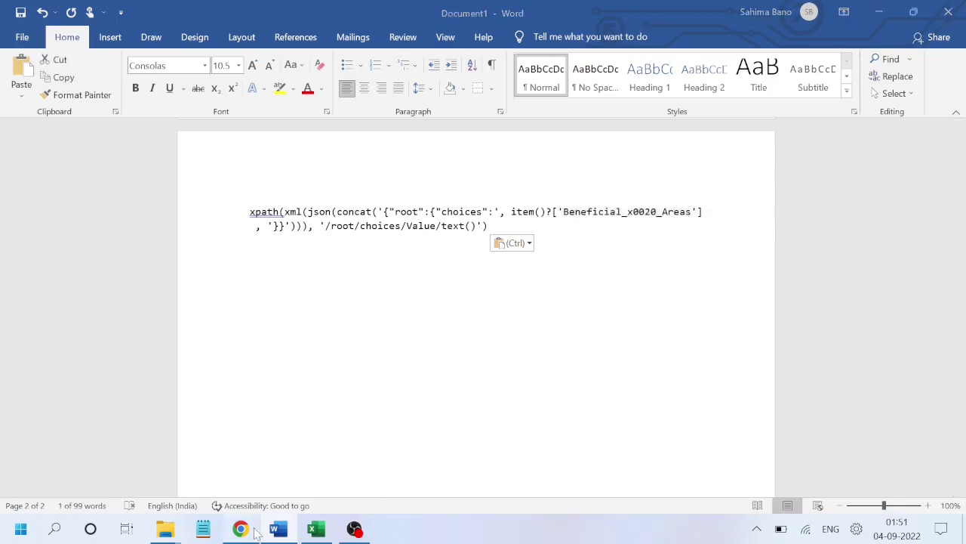
{"action": "left_click", "coordinate": [194, 16]}
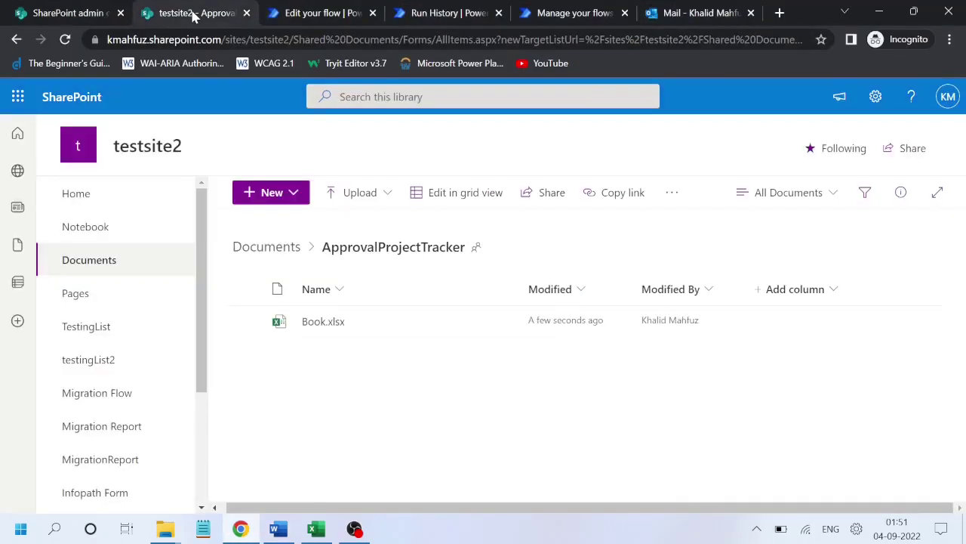
{"action": "left_click_drag", "start_coordinate": [205, 344], "coordinate": [194, 430]}
{"action": "left_click", "coordinate": [120, 396]}
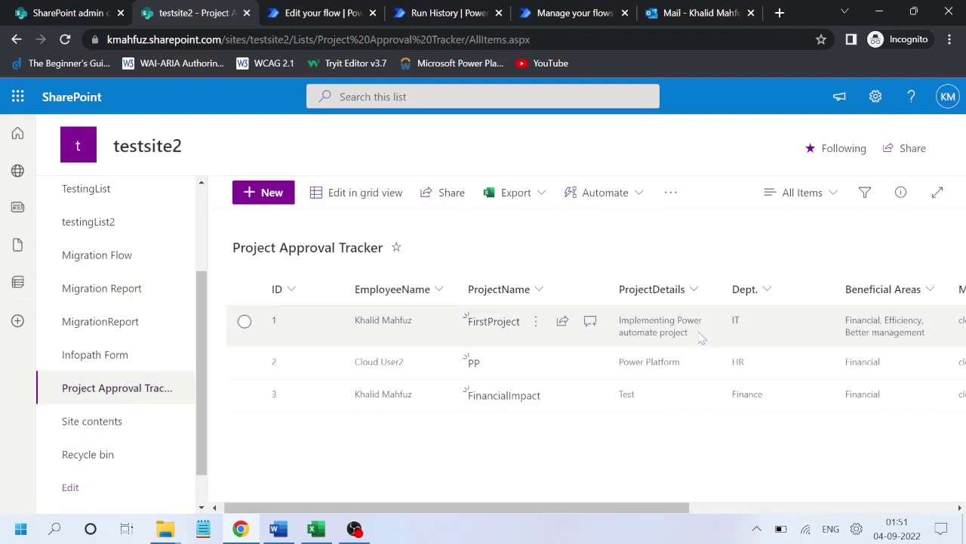
{"action": "left_click", "coordinate": [877, 106]}
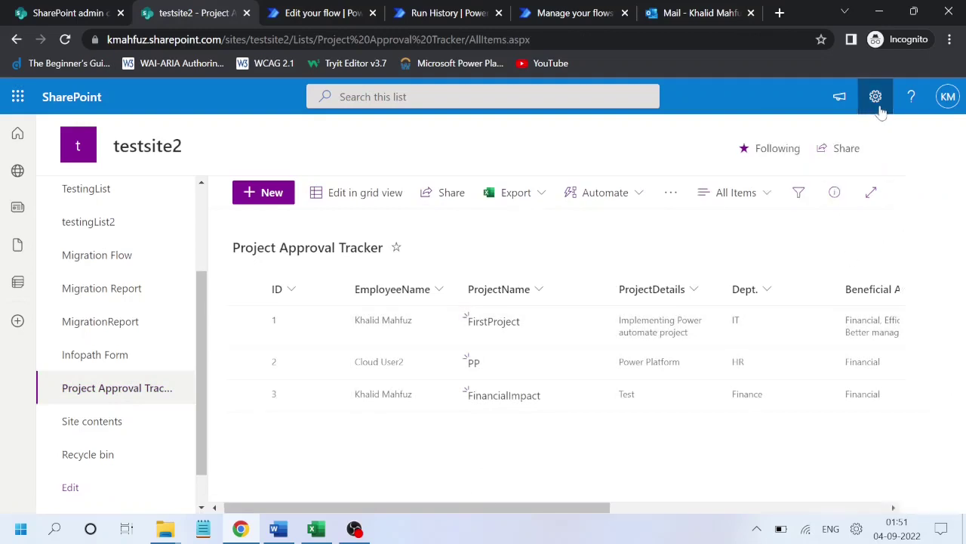
{"action": "left_click", "coordinate": [763, 254]}
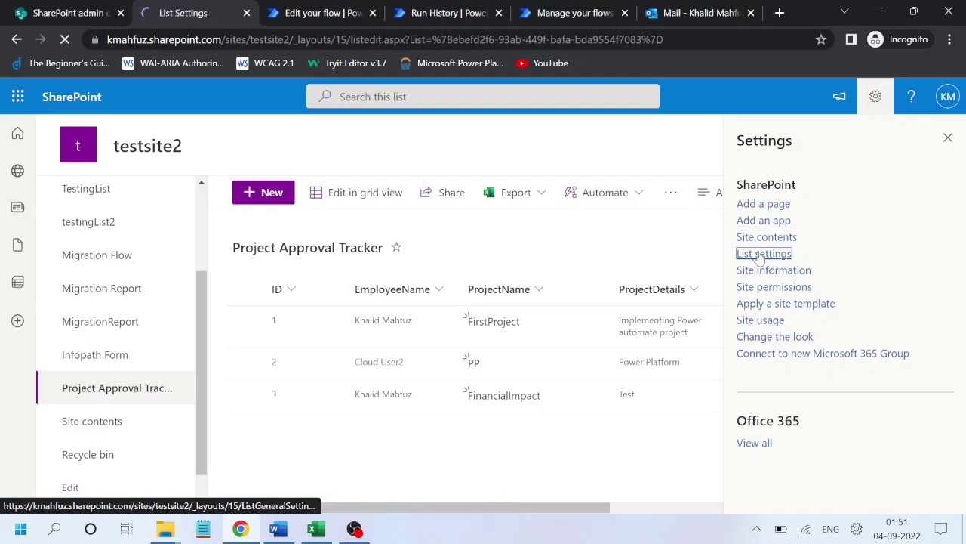
{"action": "scroll", "coordinate": [759, 258], "scroll_direction": "down", "scroll_amount": 4}
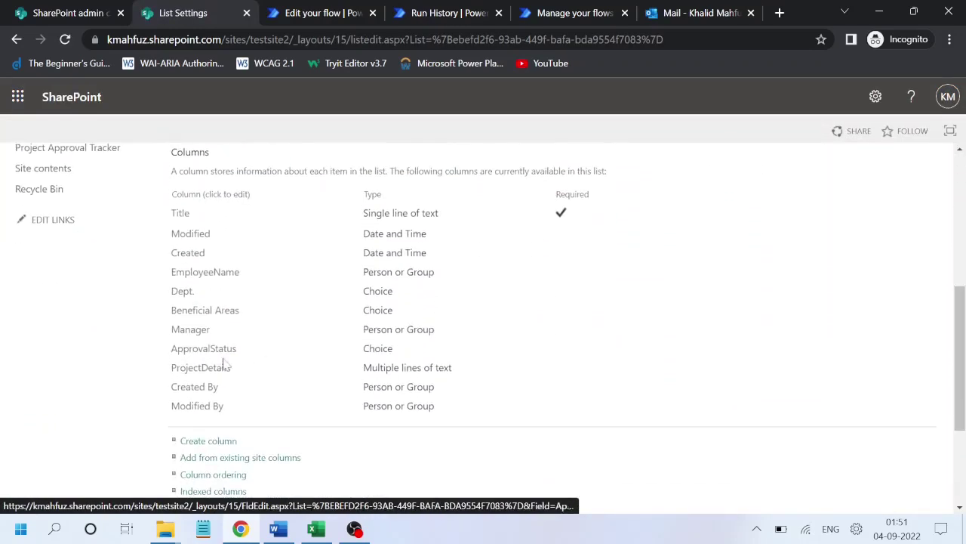
{"action": "left_click", "coordinate": [204, 313]}
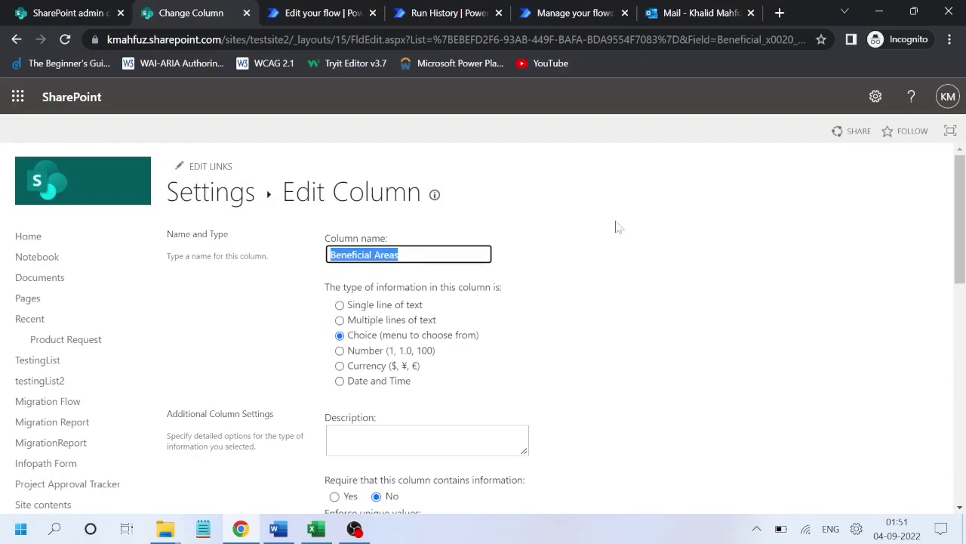
- Select the internal field name Beneficial_x0020_Areas at the end of the column page's URL
{"action": "left_click", "coordinate": [754, 39]}
{"action": "left_click", "coordinate": [754, 40]}
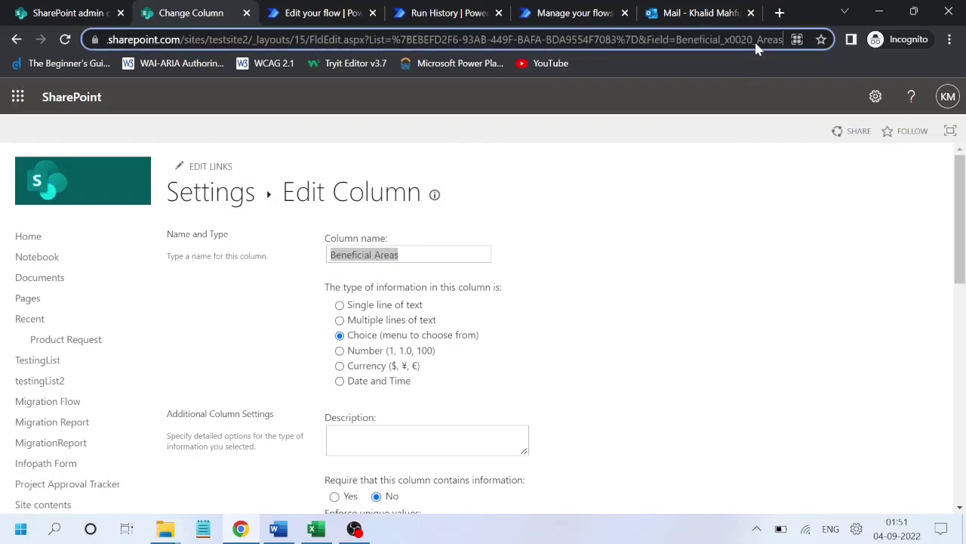
{"action": "key", "text": "shift+Left"}
{"action": "key", "text": "shift+Left"}
{"action": "key", "text": "shift+Left"}
{"action": "key", "text": "shift+Left"}
{"action": "key", "text": "shift+Left"}
{"action": "key", "text": "shift+Left"}
{"action": "key", "text": "shift+Left"}
{"action": "key", "text": "shift+Left"}
{"action": "key", "text": "shift+Left"}
{"action": "key", "text": "shift+Left"}
{"action": "key", "text": "shift+Left"}
{"action": "key", "text": "shift+Left"}
{"action": "key", "text": "shift+Left"}
{"action": "key", "text": "shift+Left"}
{"action": "key", "text": "shift+Left"}
{"action": "key", "text": "shift+Left"}
{"action": "key", "text": "shift+Left"}
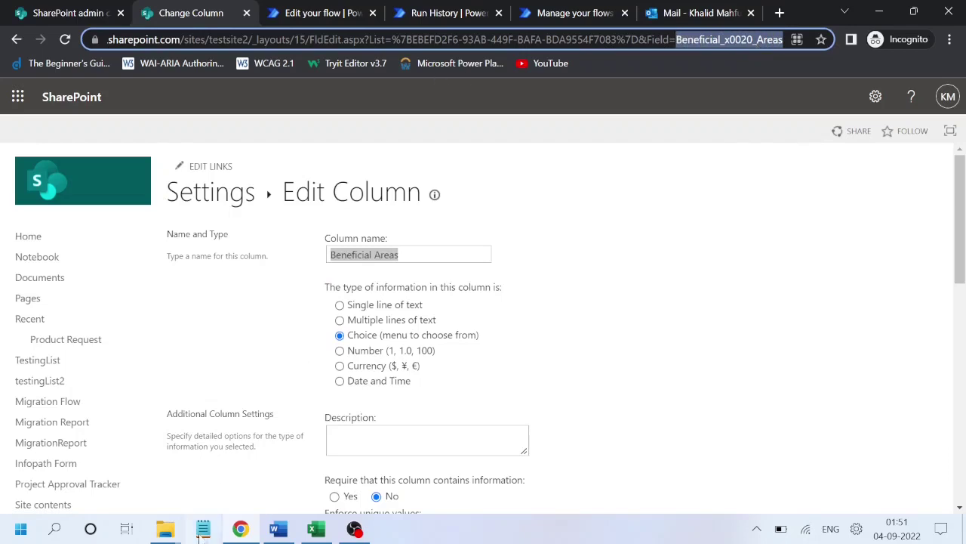
- Delete the quoted column name from the pasted expression in Word and undo the deletion
{"action": "left_click", "coordinate": [295, 530]}
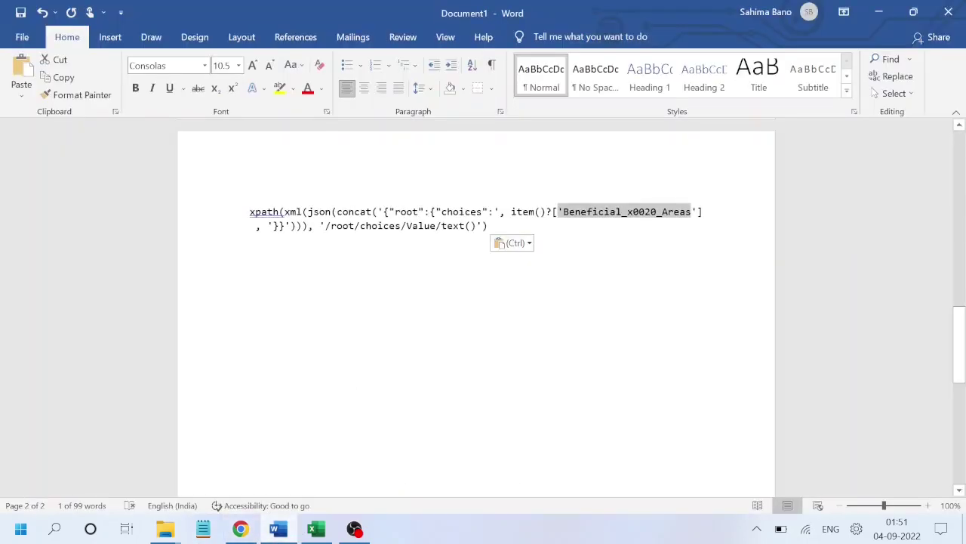
{"action": "key", "text": "BackSpace"}
{"action": "key", "text": "alt+Tab"}
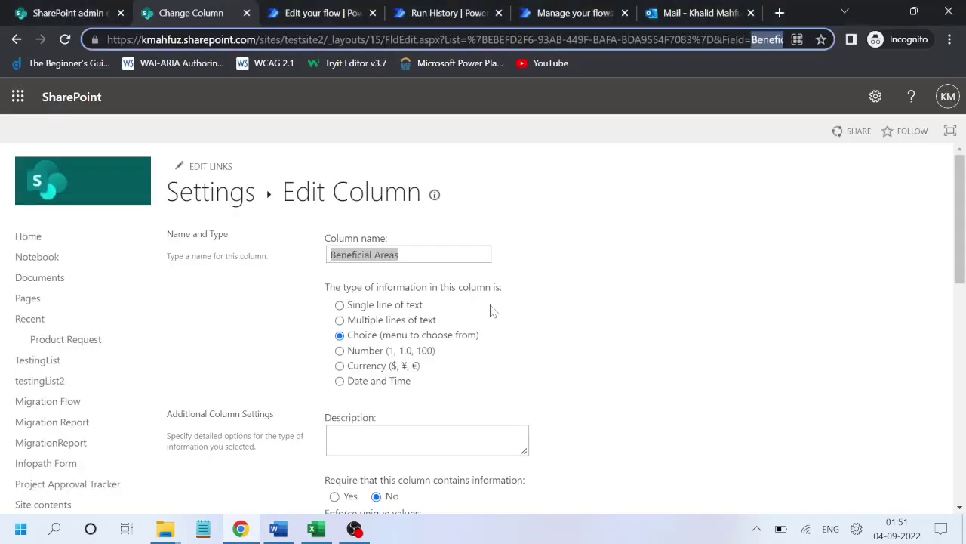
{"action": "key", "text": "alt+Tab"}
{"action": "key", "text": "ctrl+z"}
{"action": "key", "text": "alt+Tab"}
- Return to the flow in Power Automate, dismiss the expression editor without updating it, and collapse the Apply to each block
{"action": "left_click", "coordinate": [329, 13]}
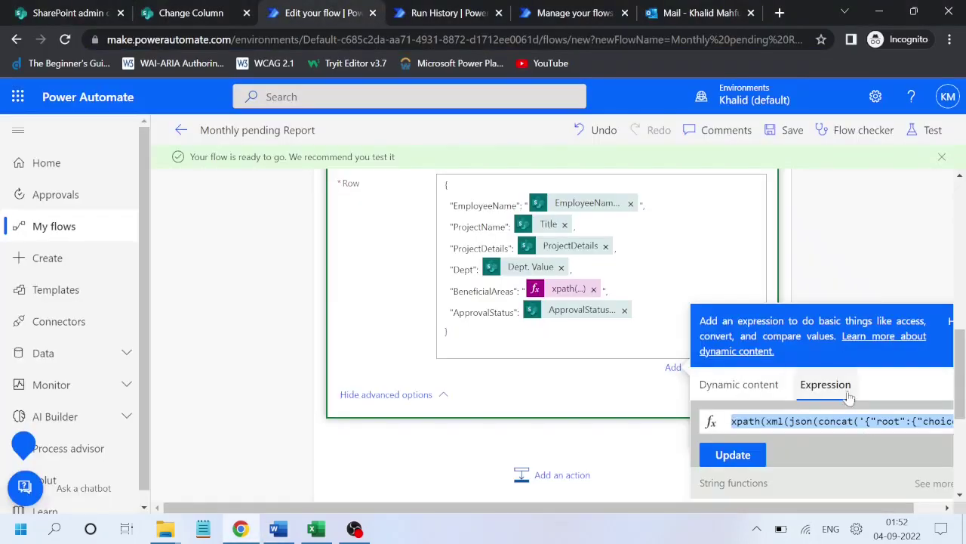
{"action": "left_click", "coordinate": [740, 384]}
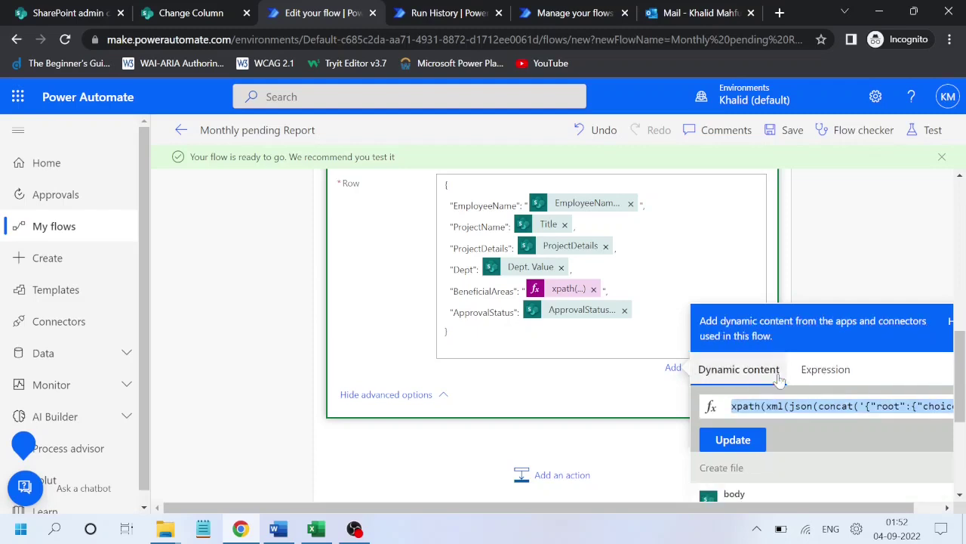
{"action": "left_click", "coordinate": [833, 379]}
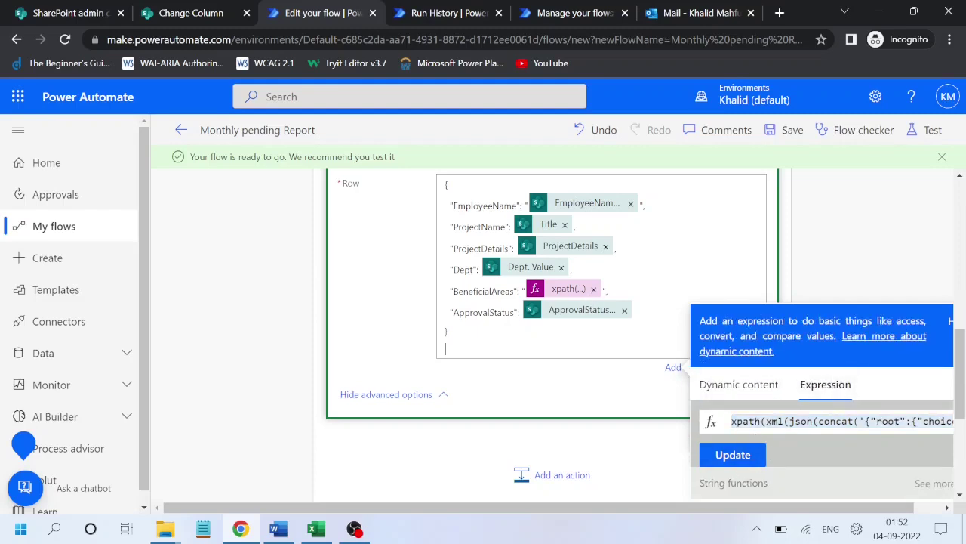
{"action": "scroll", "coordinate": [963, 287], "scroll_direction": "up", "scroll_amount": 1}
{"action": "left_click", "coordinate": [907, 301]}
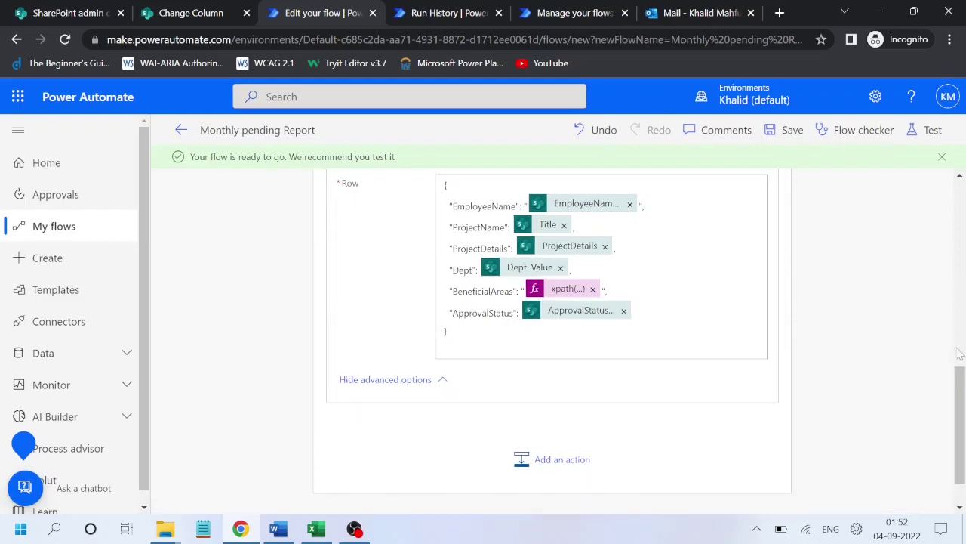
{"action": "scroll", "coordinate": [964, 328], "scroll_direction": "up", "scroll_amount": 3}
{"action": "scroll", "coordinate": [964, 328], "scroll_direction": "up", "scroll_amount": 1}
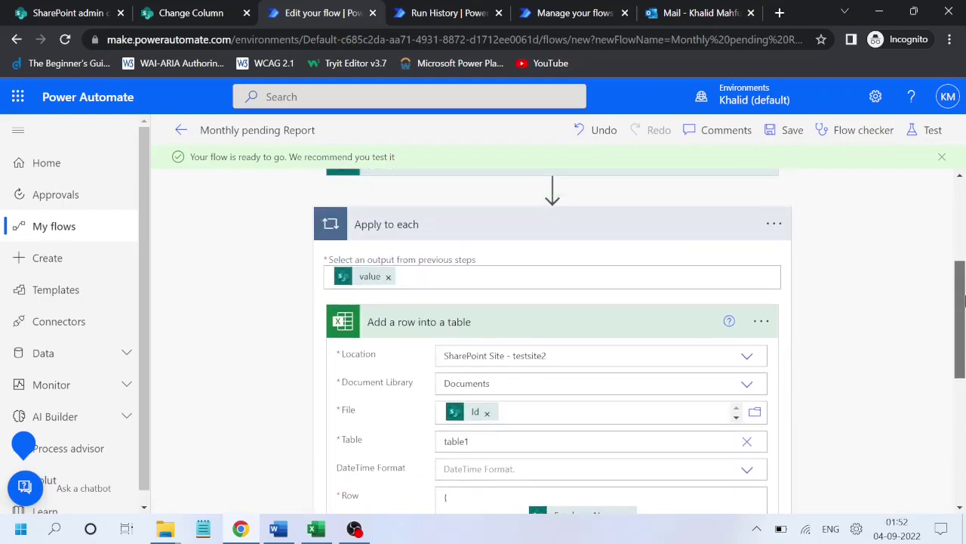
{"action": "left_click", "coordinate": [512, 236]}
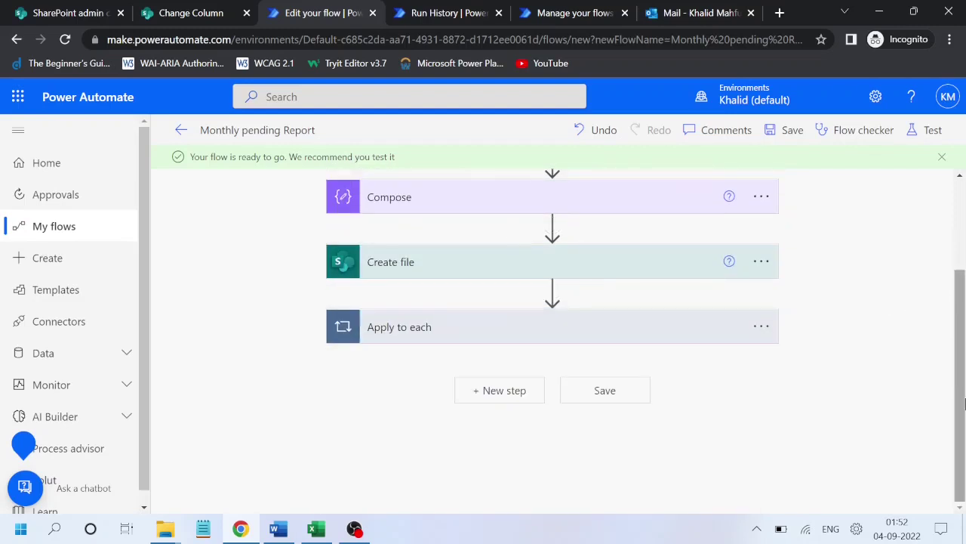
- Add a Schedule Delay action after Apply to each, searching for delay, and set its Count to 1
{"action": "left_click", "coordinate": [513, 399]}
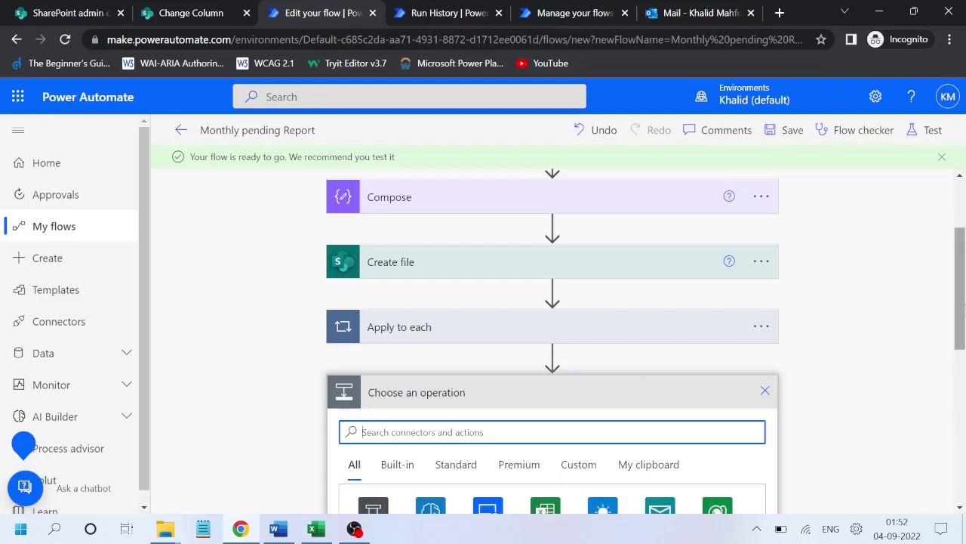
{"action": "left_click_drag", "start_coordinate": [961, 306], "coordinate": [965, 362]}
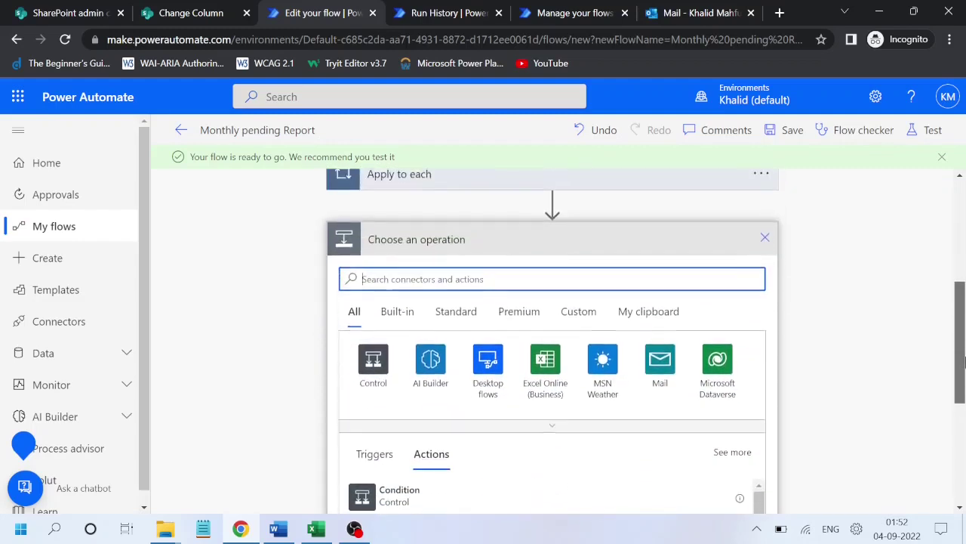
{"action": "type", "text": "dela"}
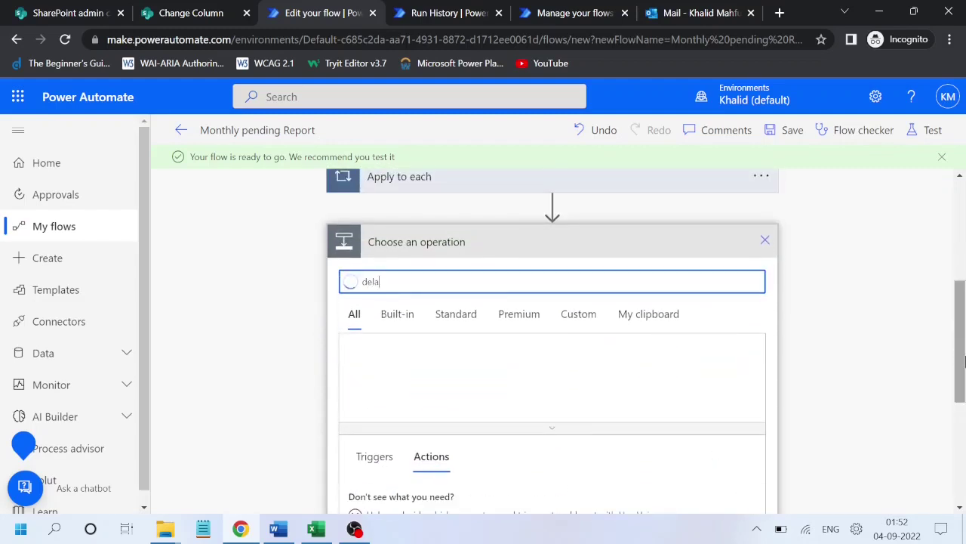
{"action": "type", "text": "y"}
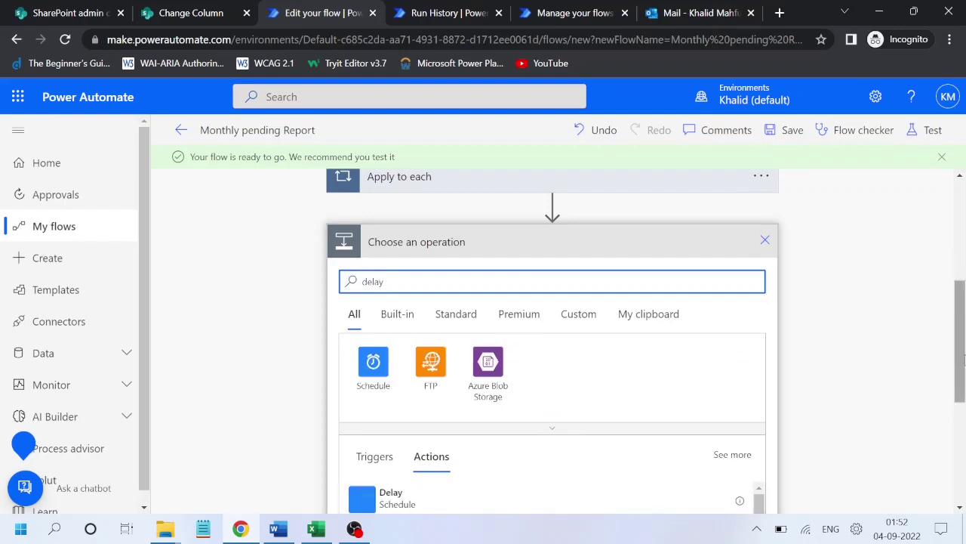
{"action": "left_click_drag", "start_coordinate": [964, 364], "coordinate": [964, 396]}
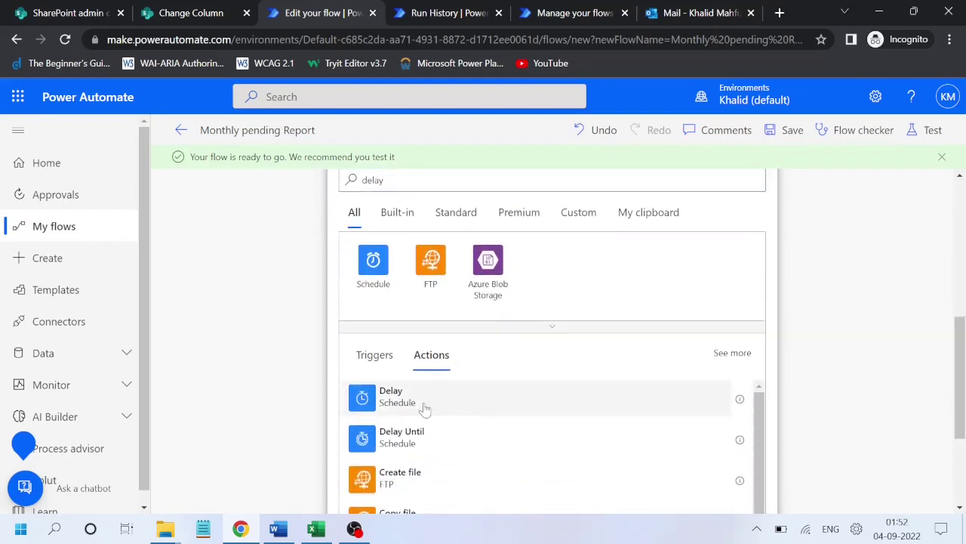
{"action": "left_click", "coordinate": [425, 406]}
{"action": "type", "text": "1"}
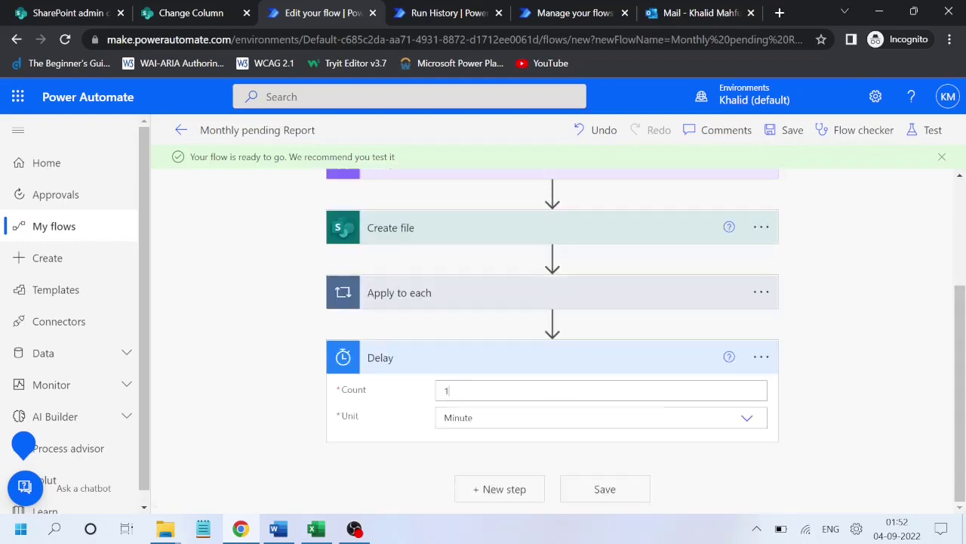
- Add the SharePoint Get file content action after the Delay, searching the operations for get file content
{"action": "left_click_drag", "start_coordinate": [964, 355], "coordinate": [964, 423]}
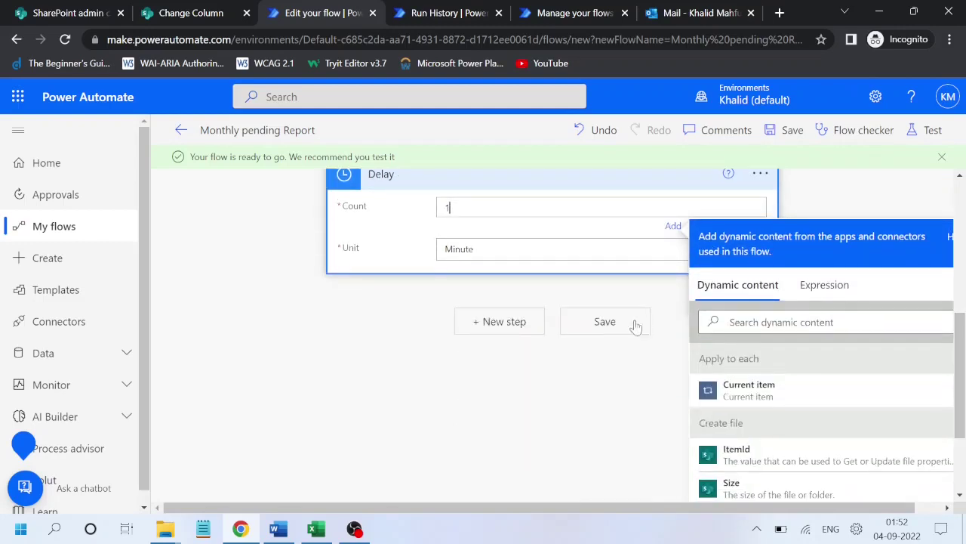
{"action": "left_click", "coordinate": [504, 321]}
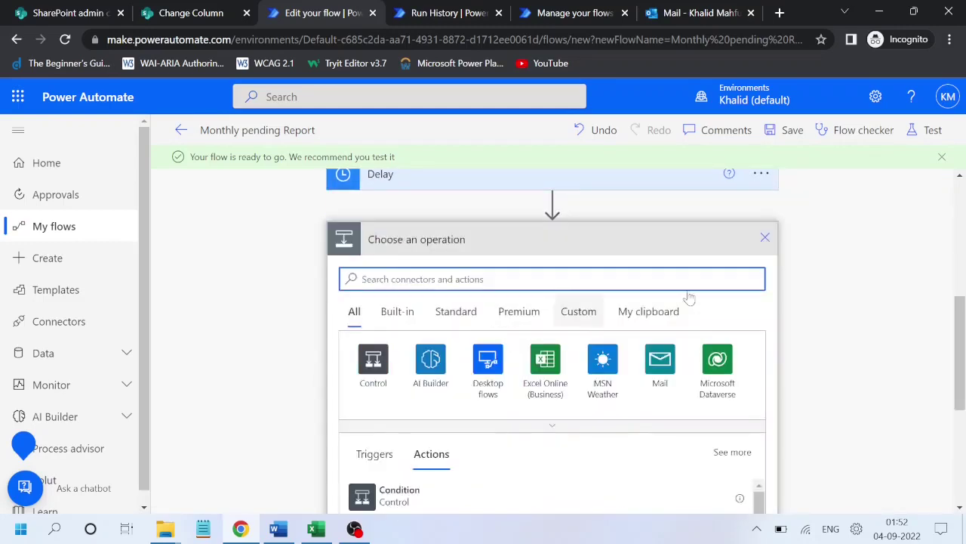
{"action": "mouse_move", "coordinate": [962, 317]}
{"action": "left_mouse_down"}
{"action": "mouse_move", "coordinate": [964, 413]}
{"action": "mouse_move", "coordinate": [964, 317]}
{"action": "left_mouse_up"}
{"action": "type", "text": "get"}
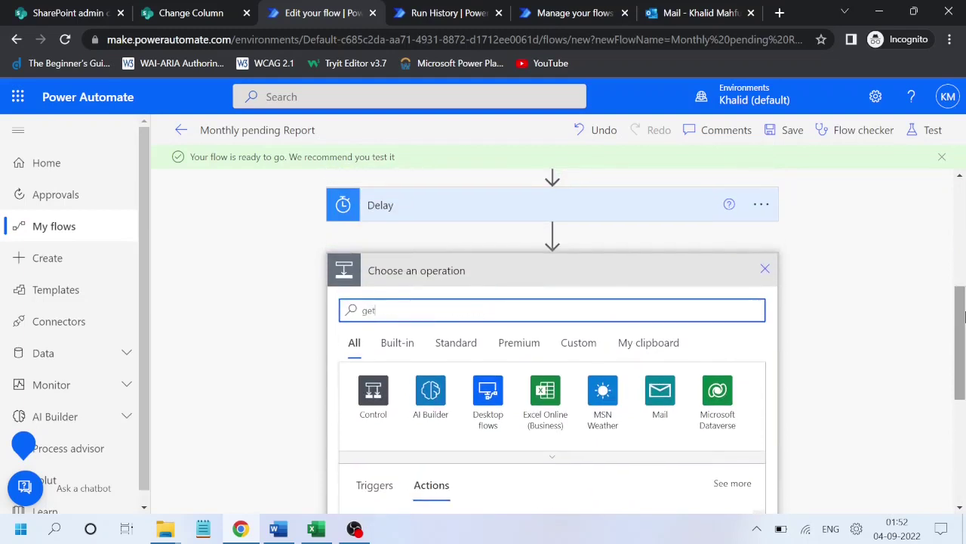
{"action": "type", "text": " file content"}
{"action": "left_click_drag", "start_coordinate": [964, 317], "coordinate": [964, 414]}
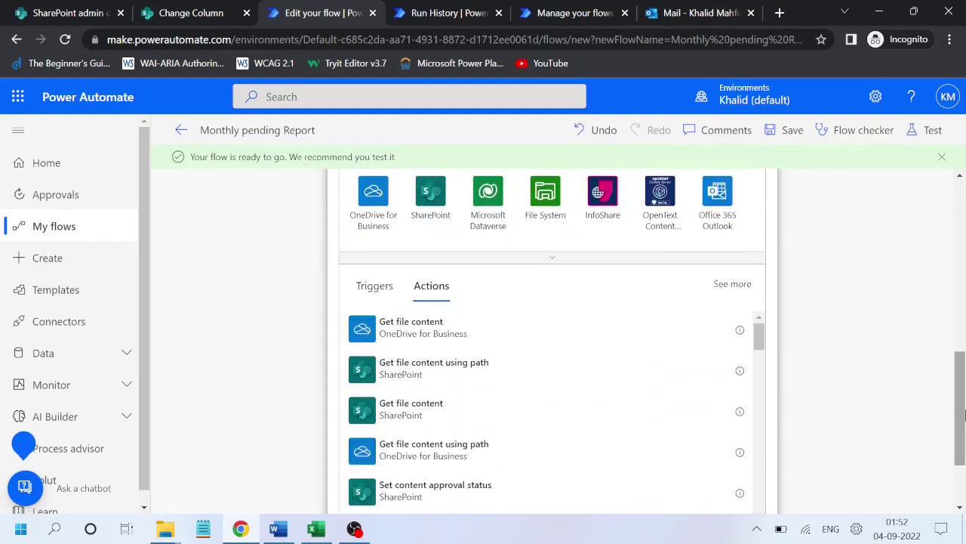
{"action": "left_click", "coordinate": [429, 420]}
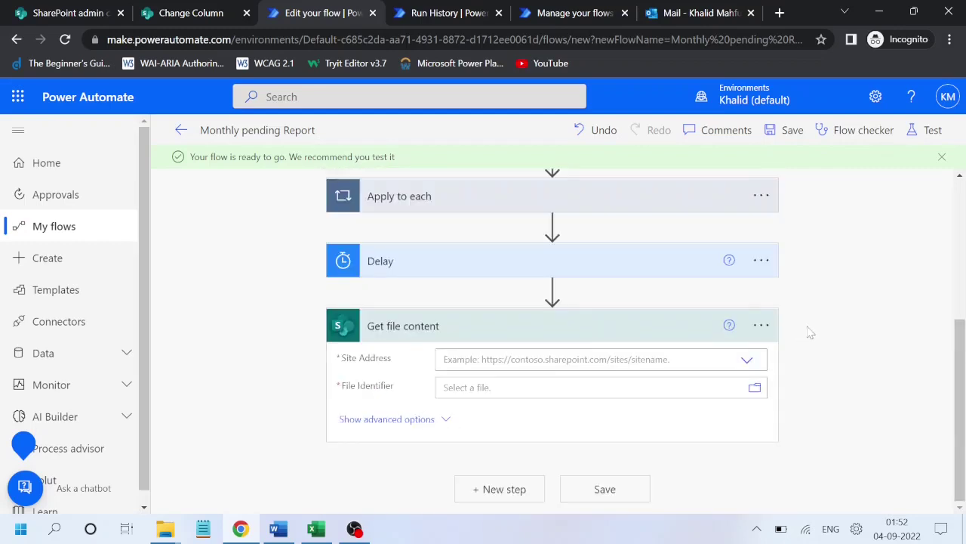
- Delete the unconfigured Get file content action that follows the Delay and confirm its removal
{"action": "left_click", "coordinate": [760, 326]}
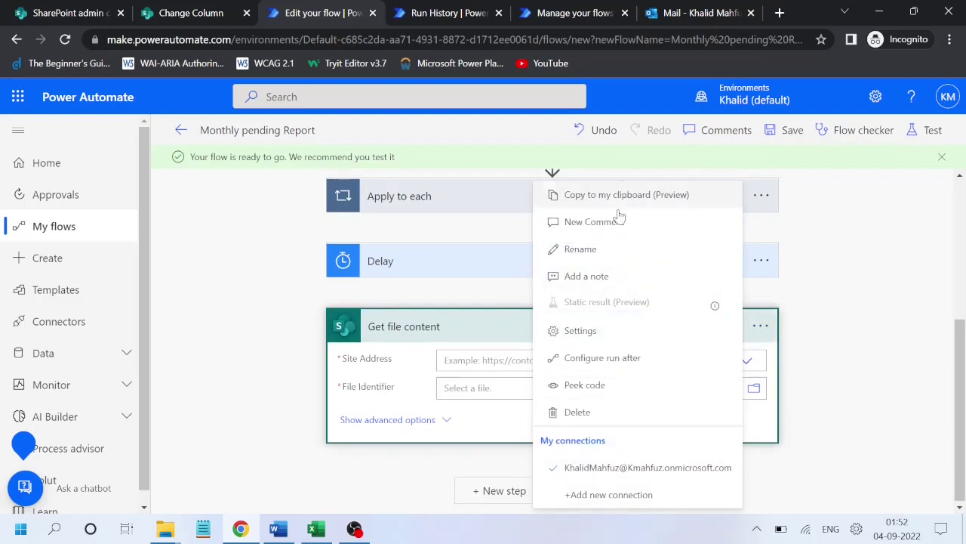
{"action": "left_click", "coordinate": [568, 411]}
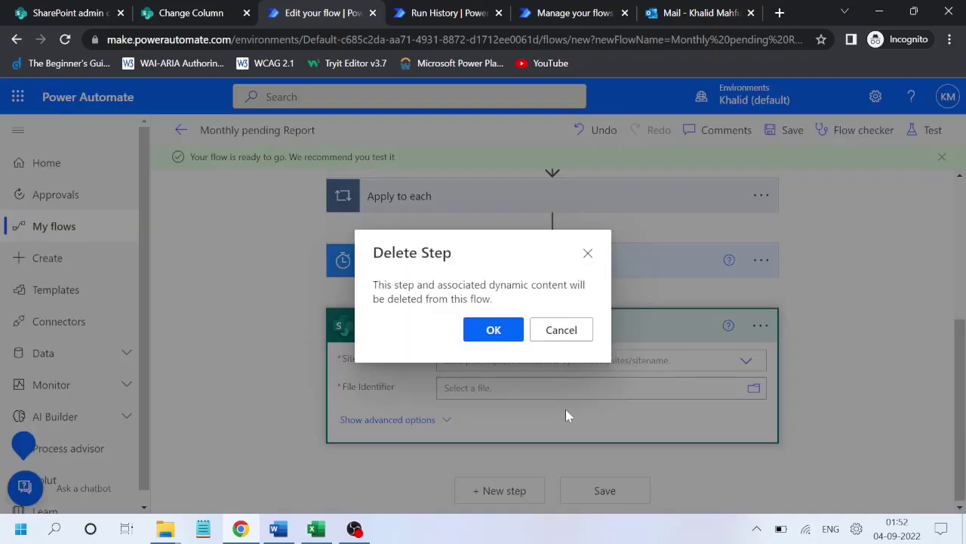
{"action": "left_click", "coordinate": [493, 330]}
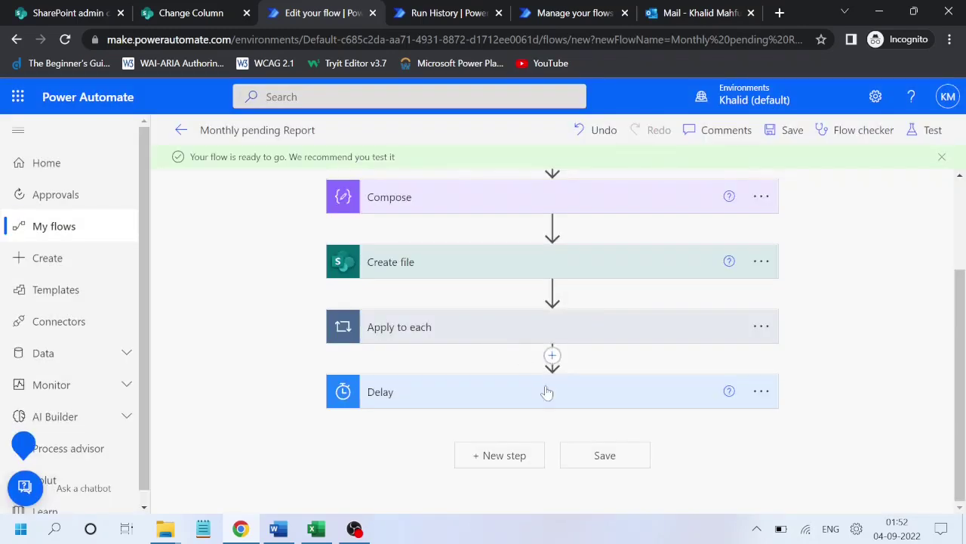
- Add the Office 365 Outlook Send an email (V2) action after the Delay, searching the operations for send email
{"action": "left_click", "coordinate": [501, 461]}
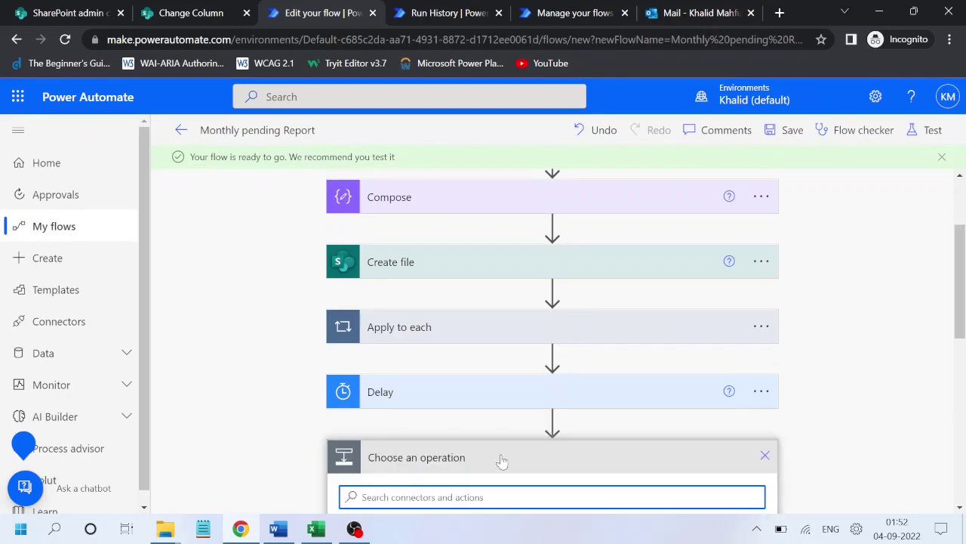
{"action": "type", "text": "sen"}
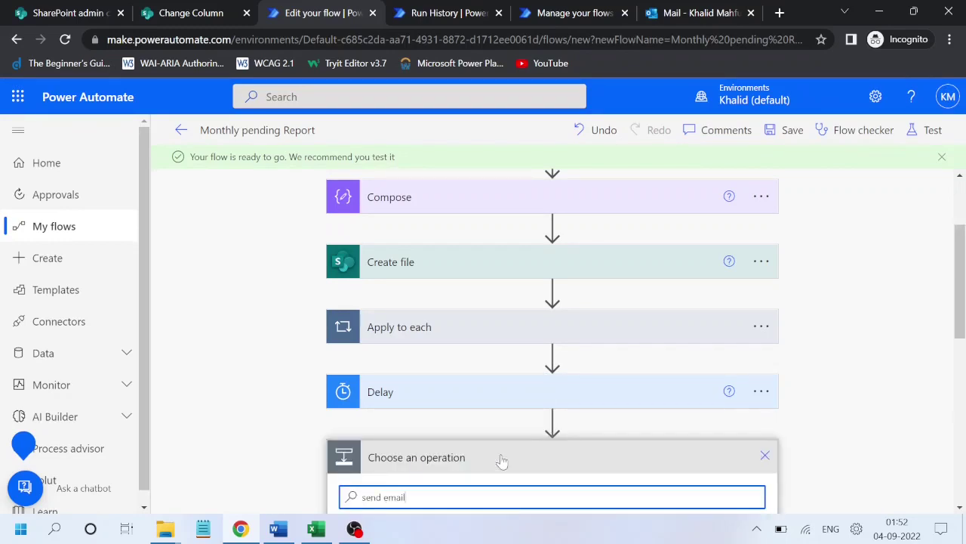
{"action": "type", "text": "d email"}
{"action": "scroll", "coordinate": [964, 351], "scroll_direction": "down", "scroll_amount": 6}
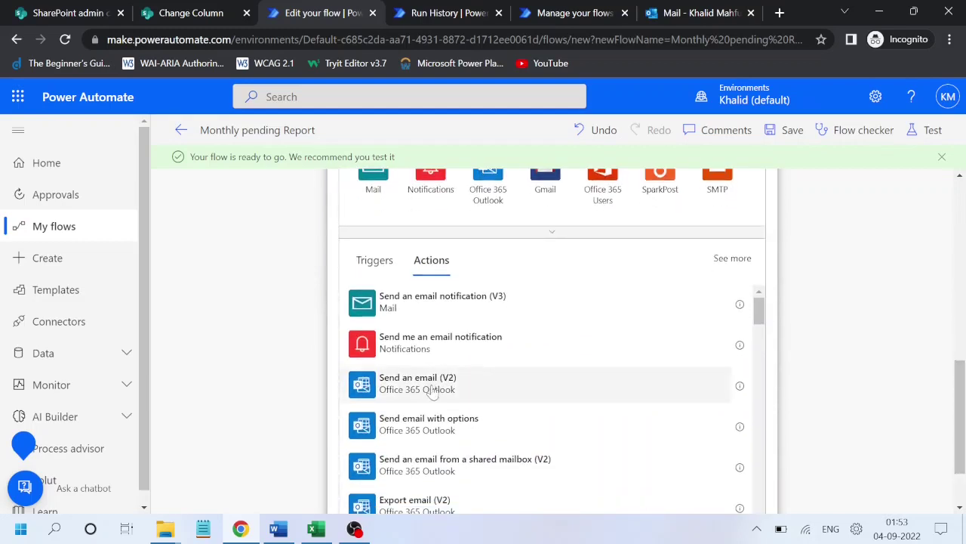
{"action": "left_click", "coordinate": [434, 390]}
- Address the email to the flow owner's account, with the subject Monthly Report and the body FYI
{"action": "left_click", "coordinate": [519, 302]}
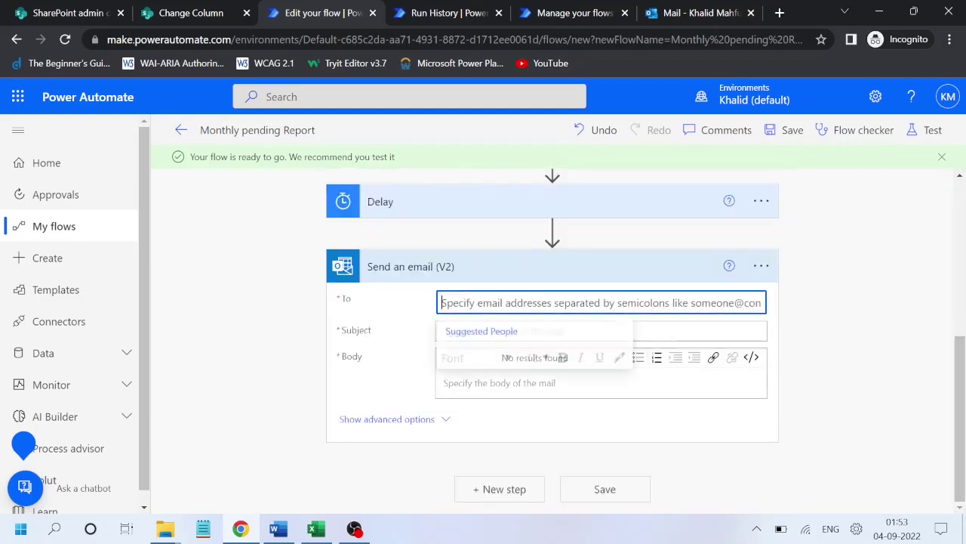
{"action": "type", "text": "khalid"}
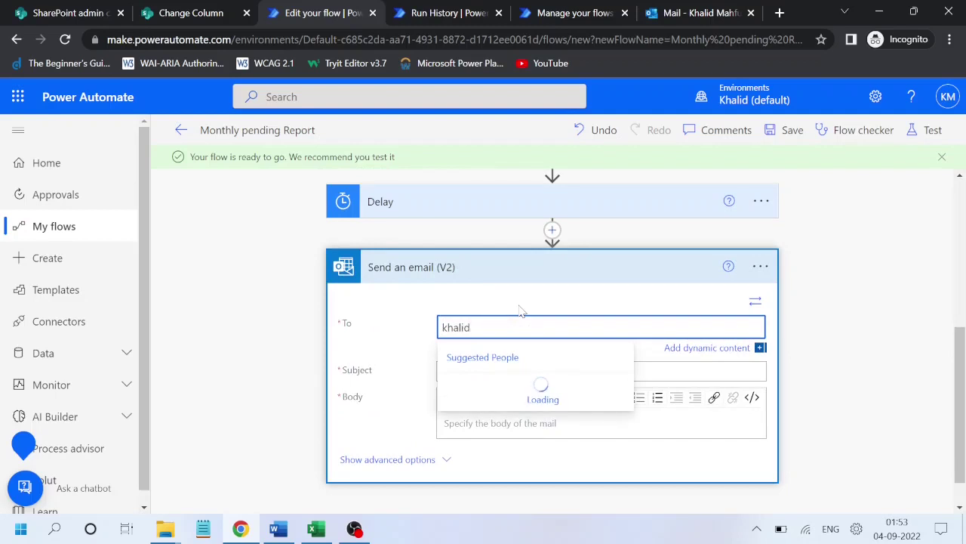
{"action": "left_click", "coordinate": [521, 387]}
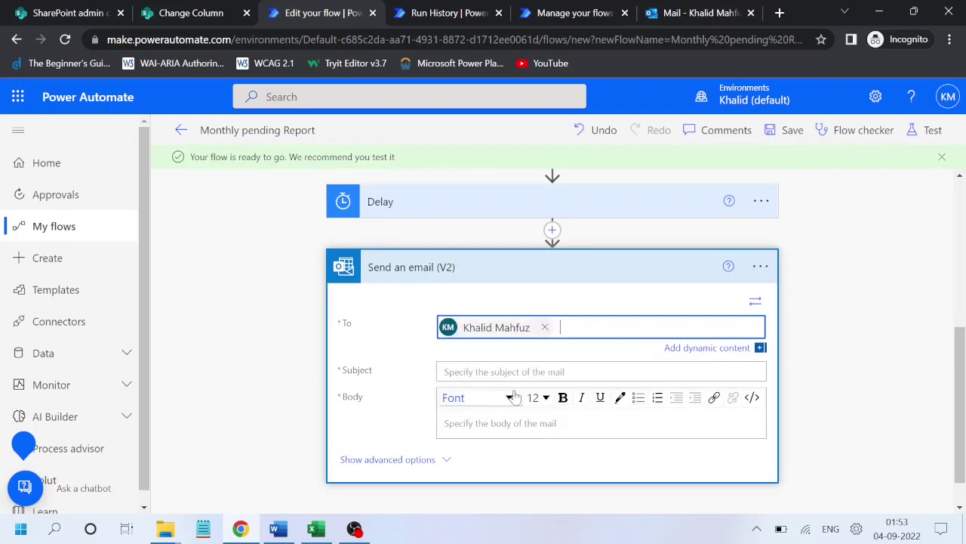
{"action": "type", "text": "Monthly Report"}
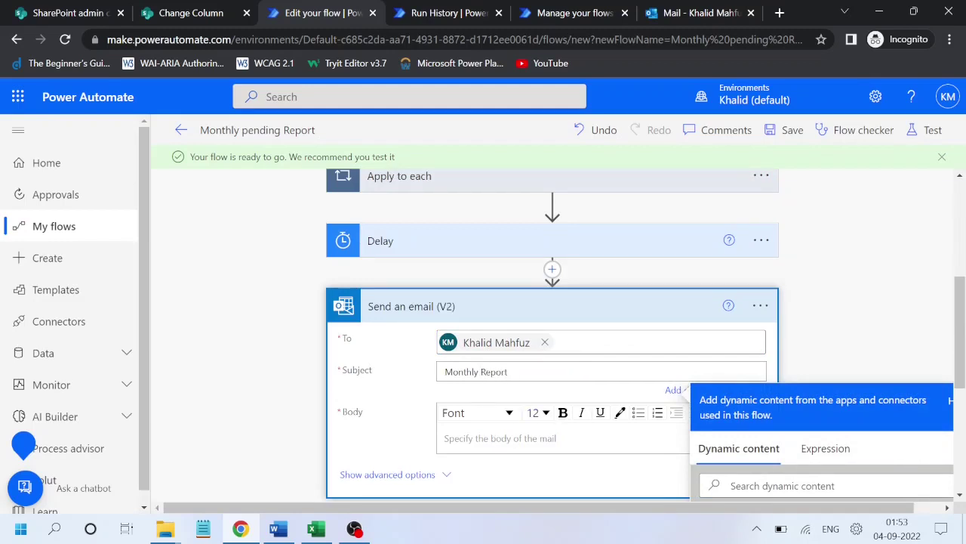
{"action": "type", "text": "FYI"}
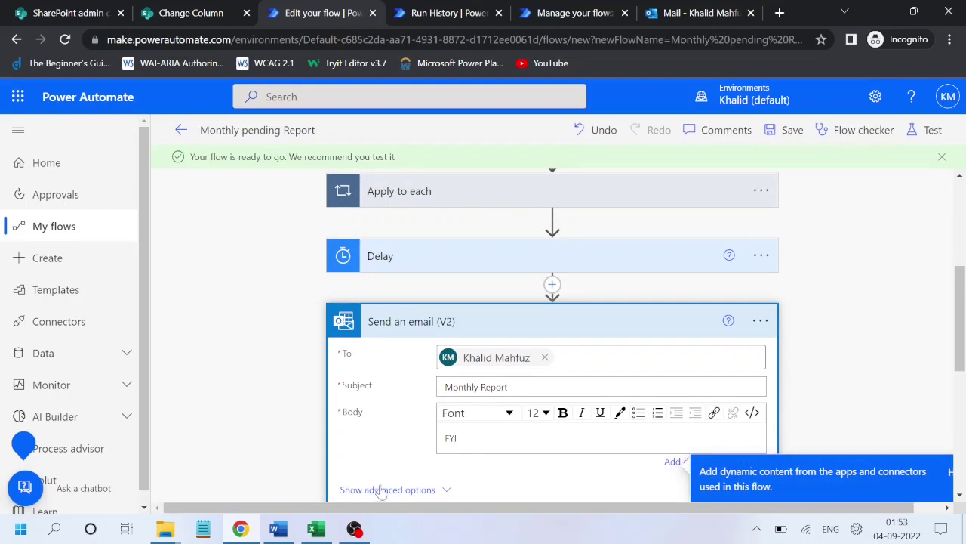
- Show the email action's advanced options and set the first attachment's name to the Name value from Create file
{"action": "left_click", "coordinate": [367, 490]}
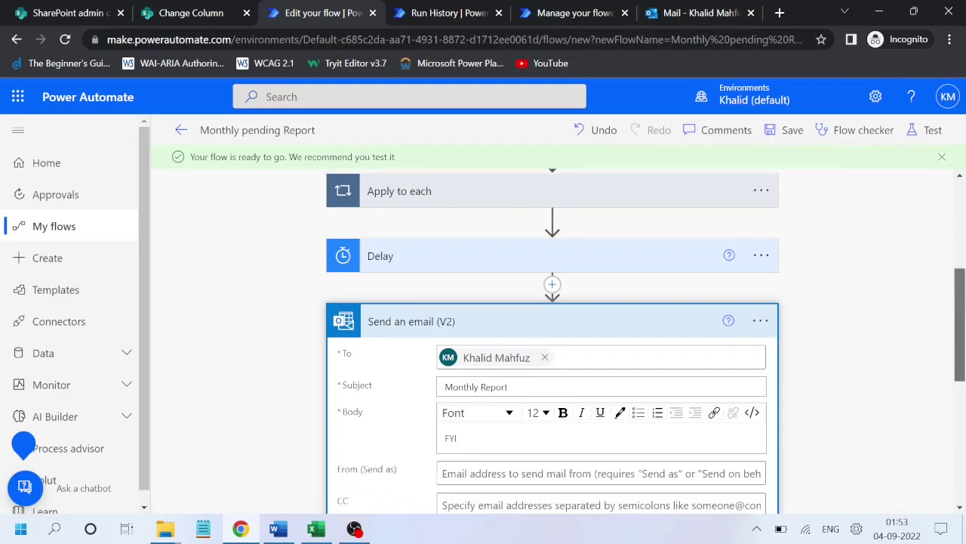
{"action": "scroll", "coordinate": [518, 388], "scroll_direction": "down", "scroll_amount": 3}
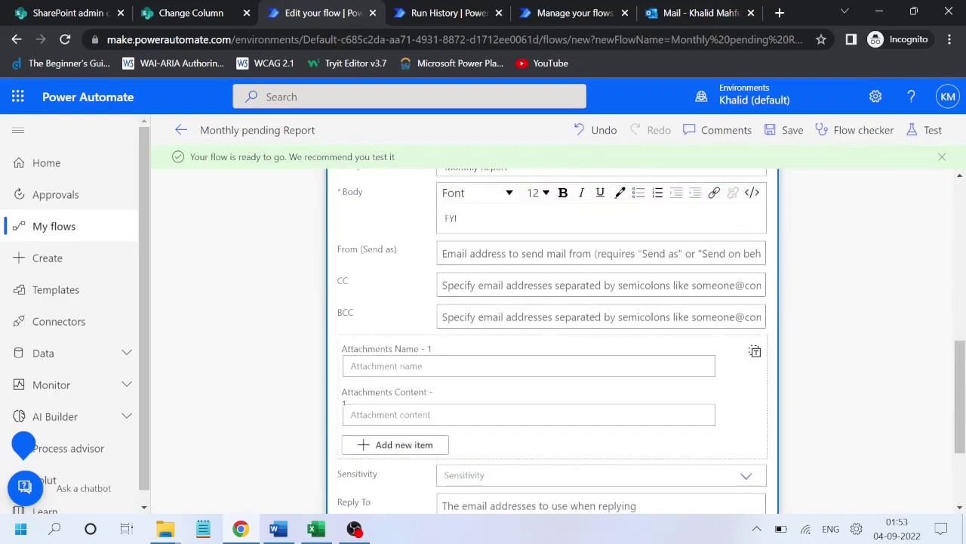
{"action": "left_click", "coordinate": [392, 365]}
{"action": "scroll", "coordinate": [960, 419], "scroll_direction": "down", "scroll_amount": 2}
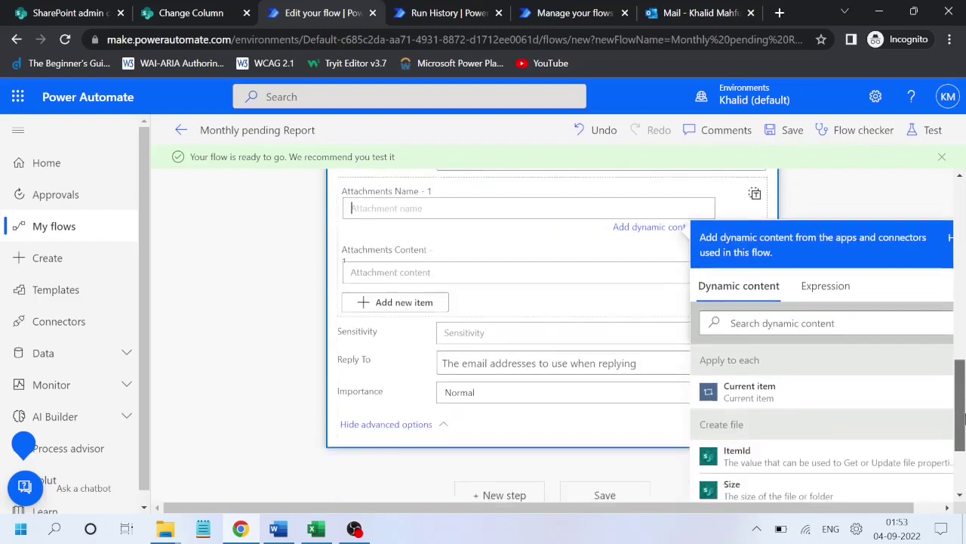
{"action": "scroll", "coordinate": [963, 419], "scroll_direction": "down", "scroll_amount": 1}
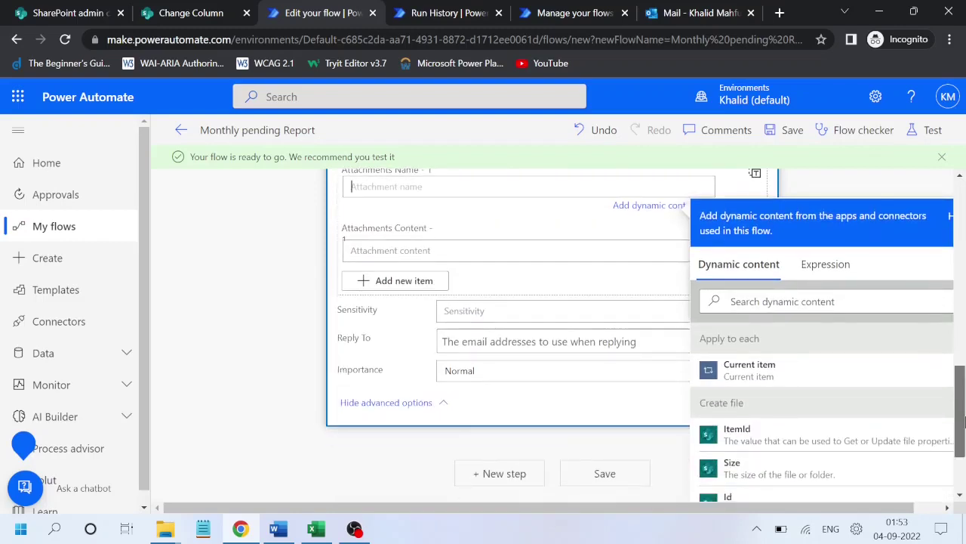
{"action": "scroll", "coordinate": [963, 419], "scroll_direction": "down", "scroll_amount": 1}
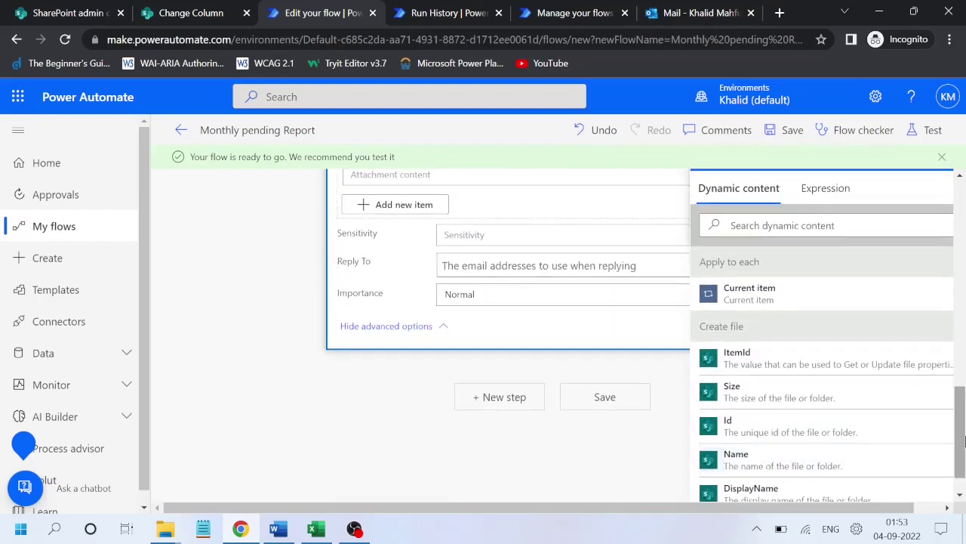
{"action": "left_click", "coordinate": [770, 466]}
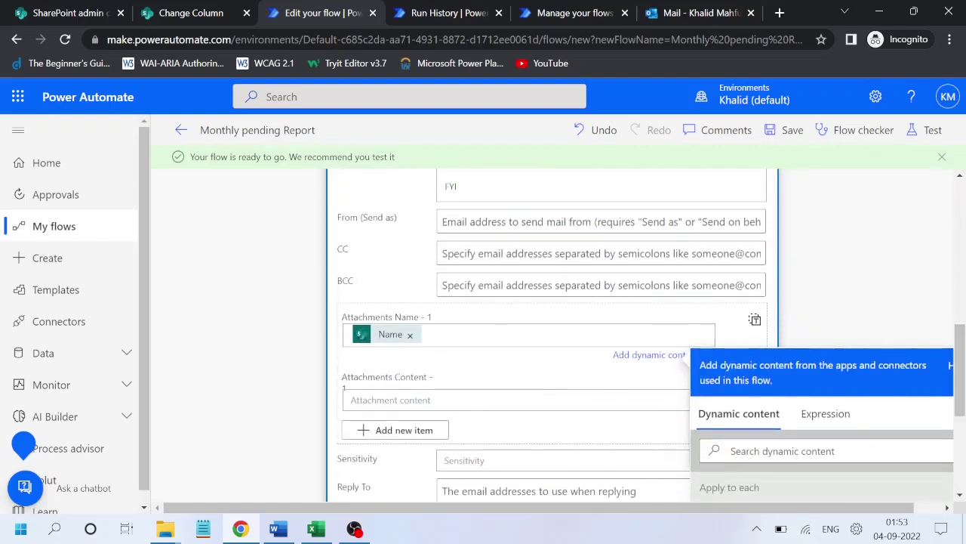
- Insert the SharePoint Get file content action between Delay and Send an email (V2), and set its Site Address to testsite2
{"action": "left_click", "coordinate": [391, 400]}
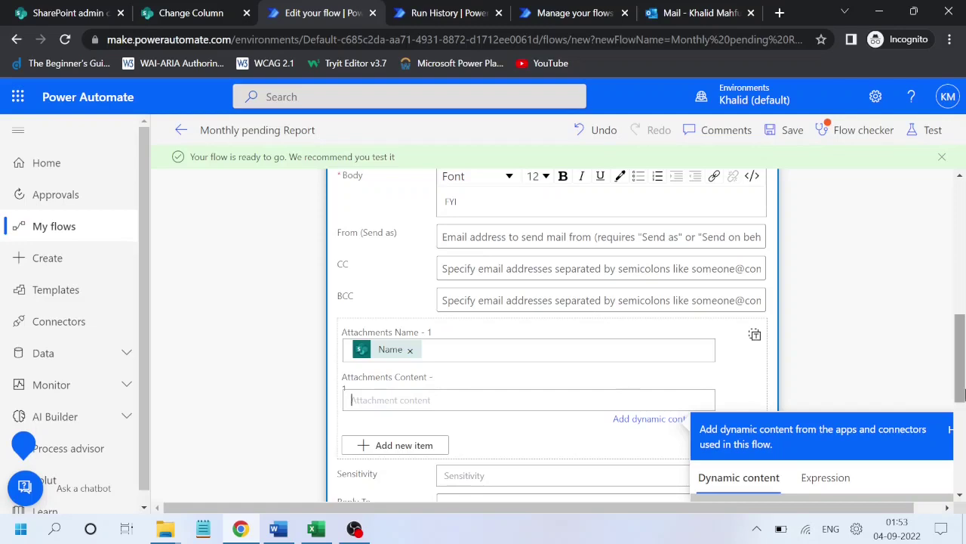
{"action": "left_click_drag", "start_coordinate": [960, 392], "coordinate": [960, 258]}
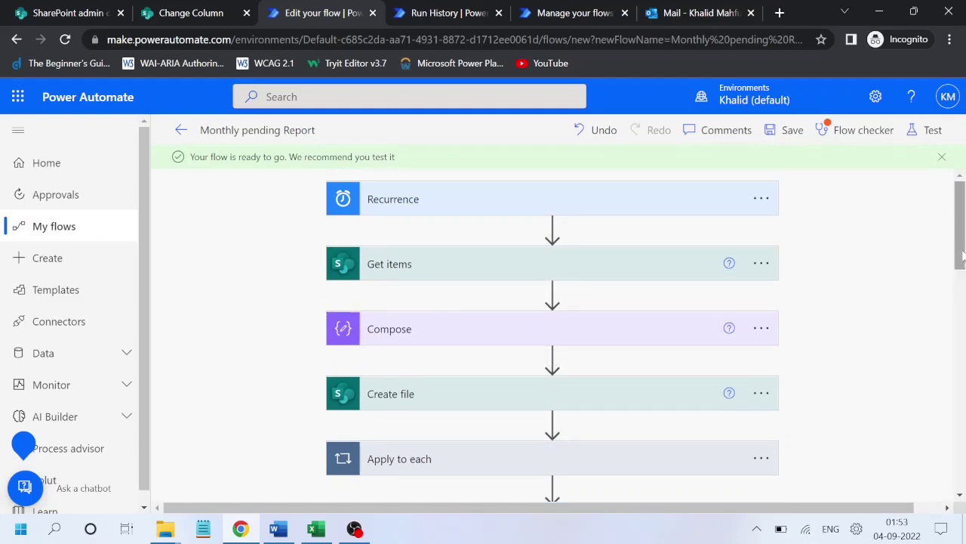
{"action": "left_click_drag", "start_coordinate": [963, 257], "coordinate": [963, 281]}
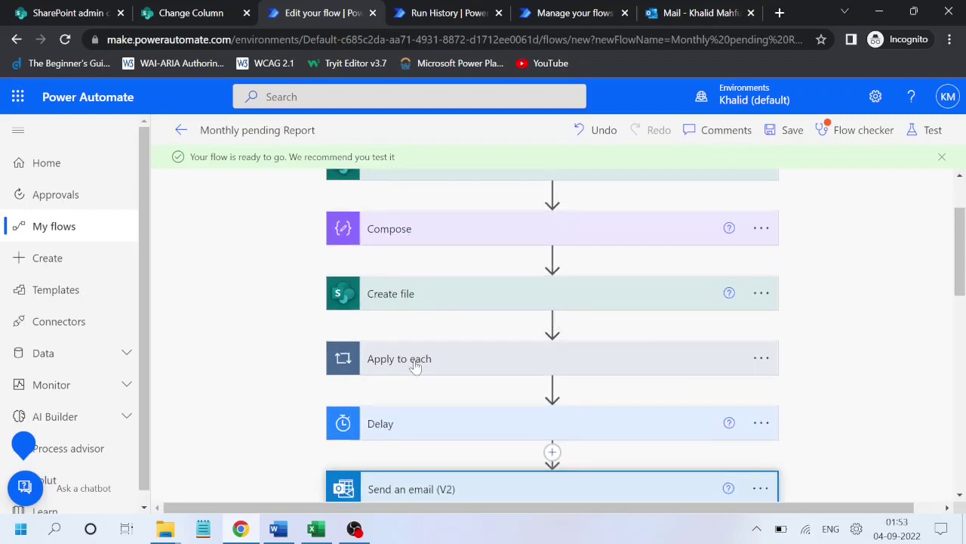
{"action": "left_click", "coordinate": [580, 489]}
{"action": "scroll", "coordinate": [580, 420], "scroll_direction": "up", "scroll_amount": 3}
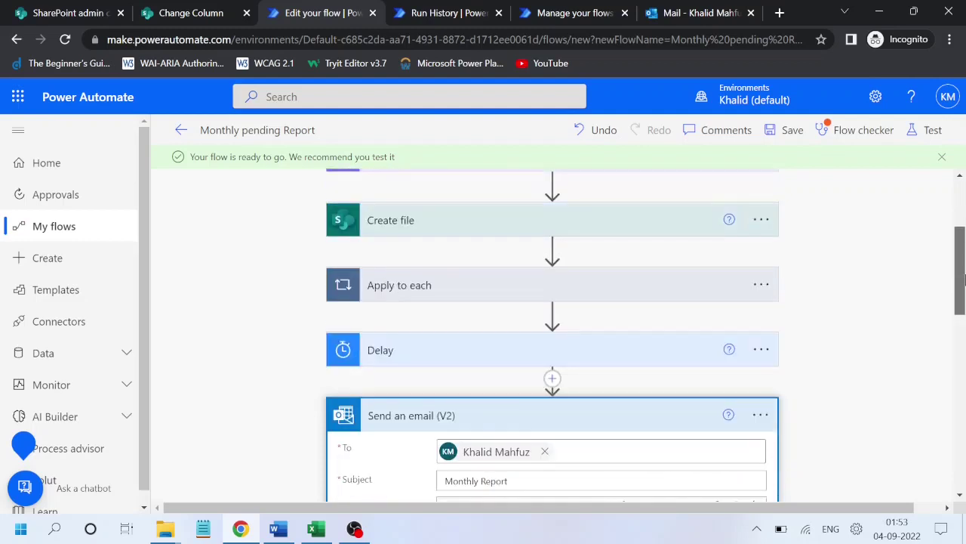
{"action": "left_click", "coordinate": [552, 377]}
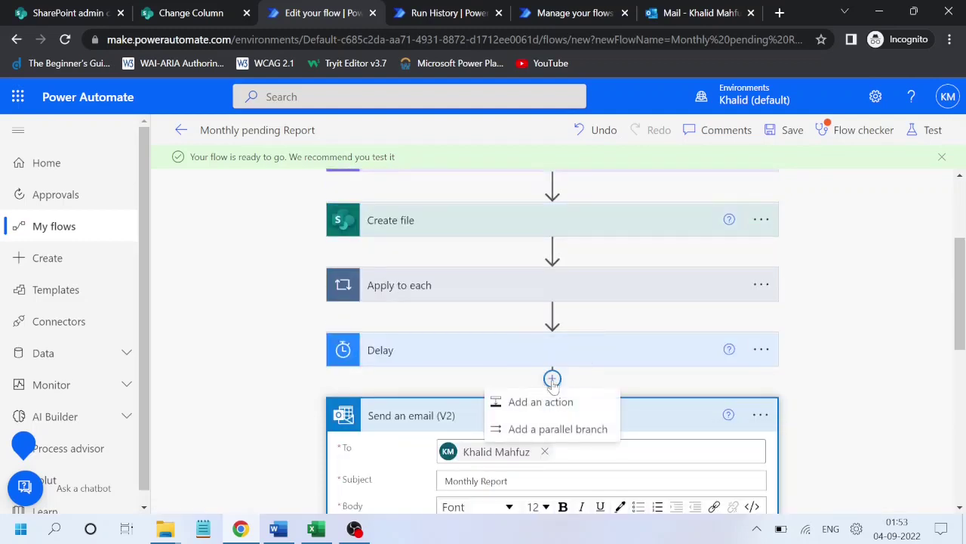
{"action": "left_click", "coordinate": [531, 403]}
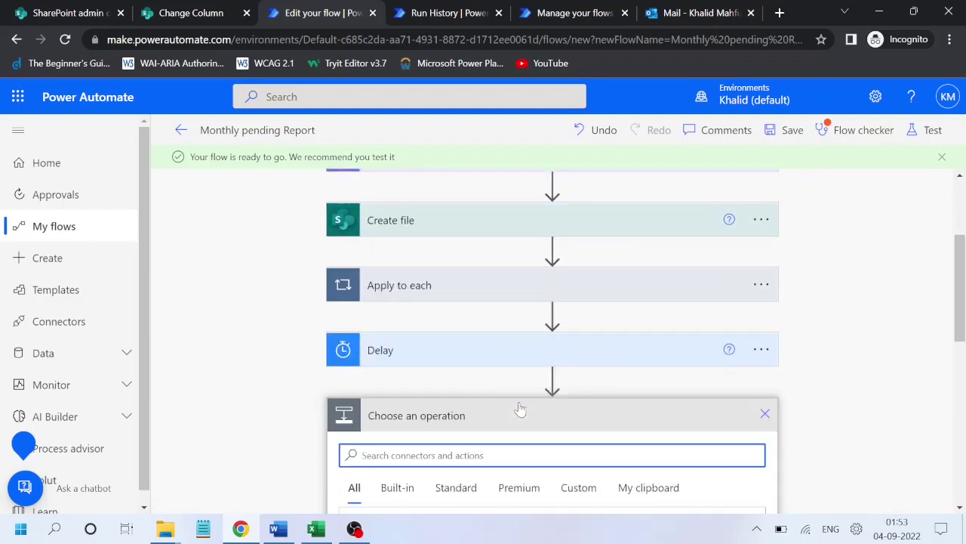
{"action": "type", "text": "get file content"}
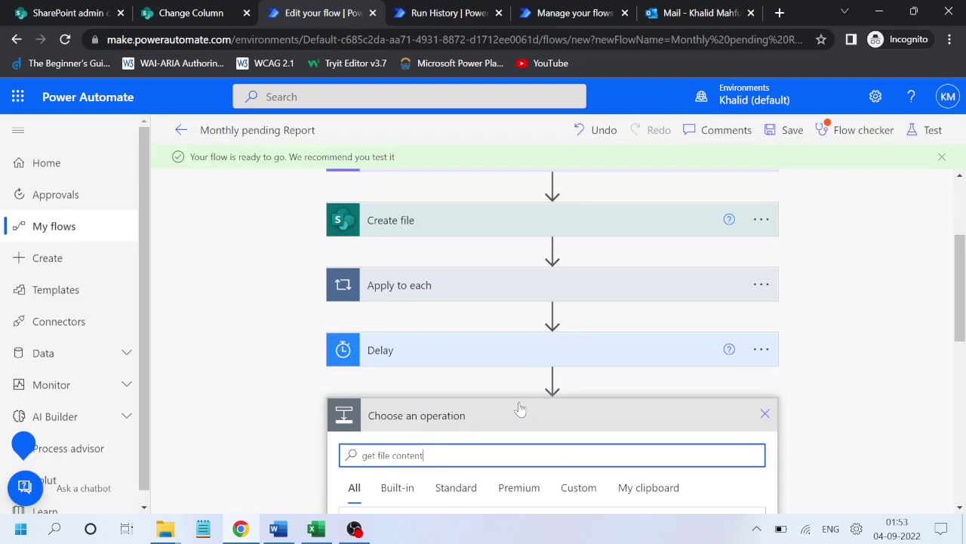
{"action": "left_click_drag", "start_coordinate": [960, 314], "coordinate": [961, 408]}
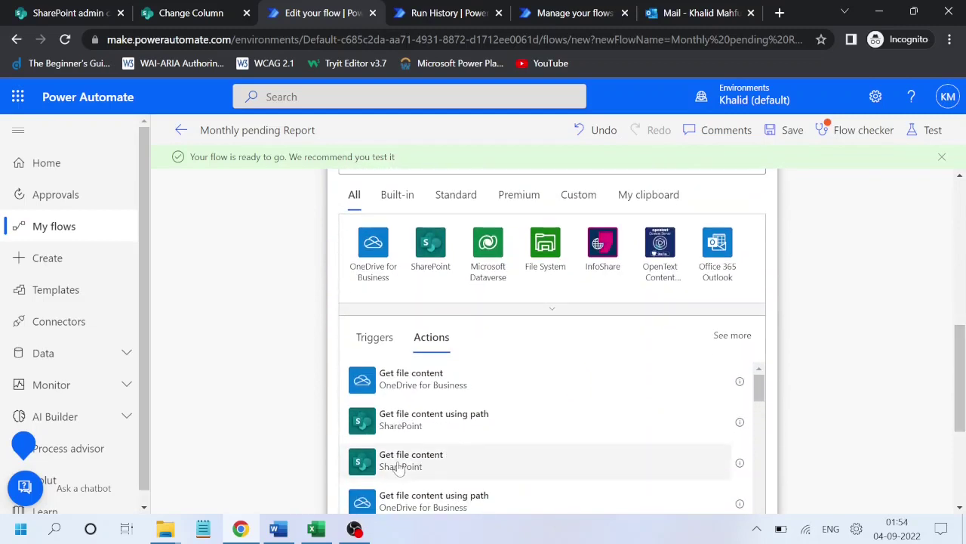
{"action": "left_click", "coordinate": [411, 456]}
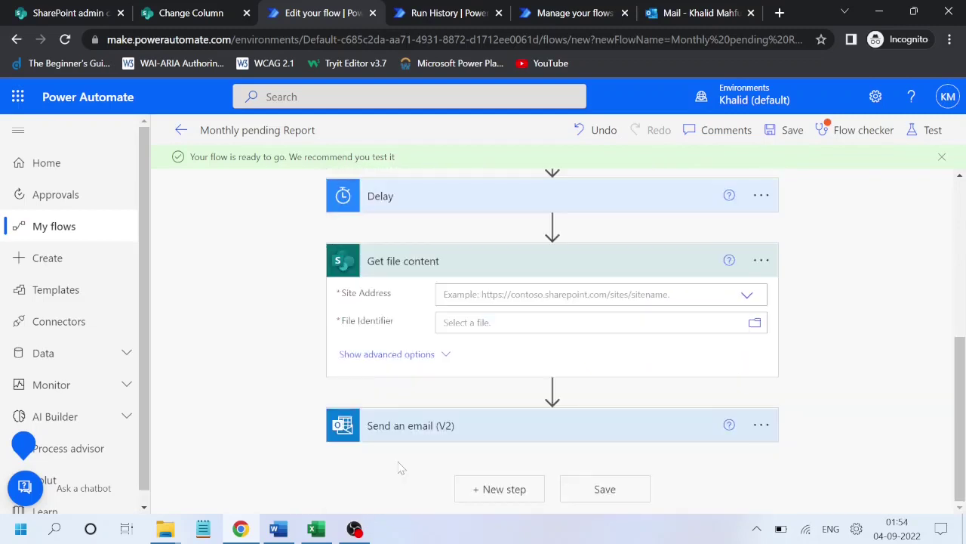
{"action": "left_click", "coordinate": [746, 293]}
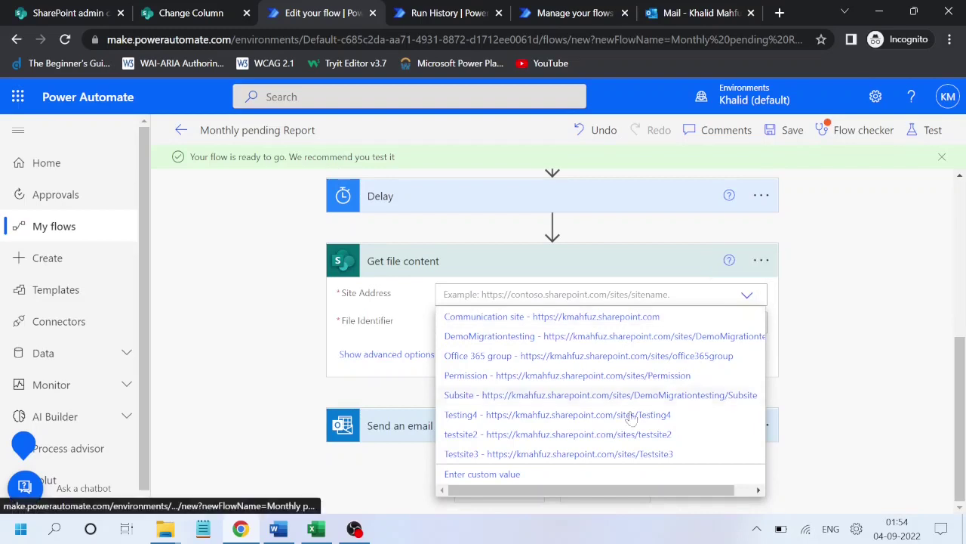
{"action": "left_click", "coordinate": [579, 438]}
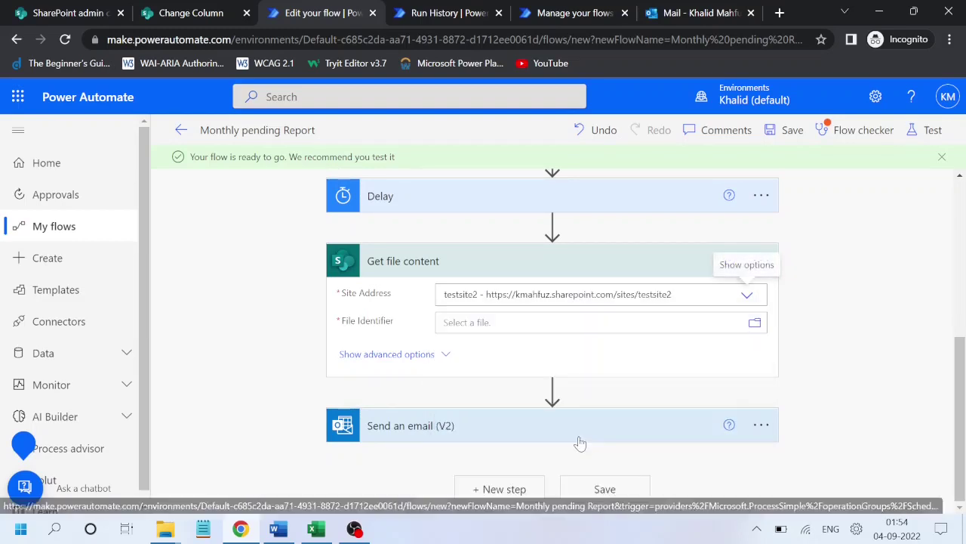
{"action": "left_click", "coordinate": [754, 325]}
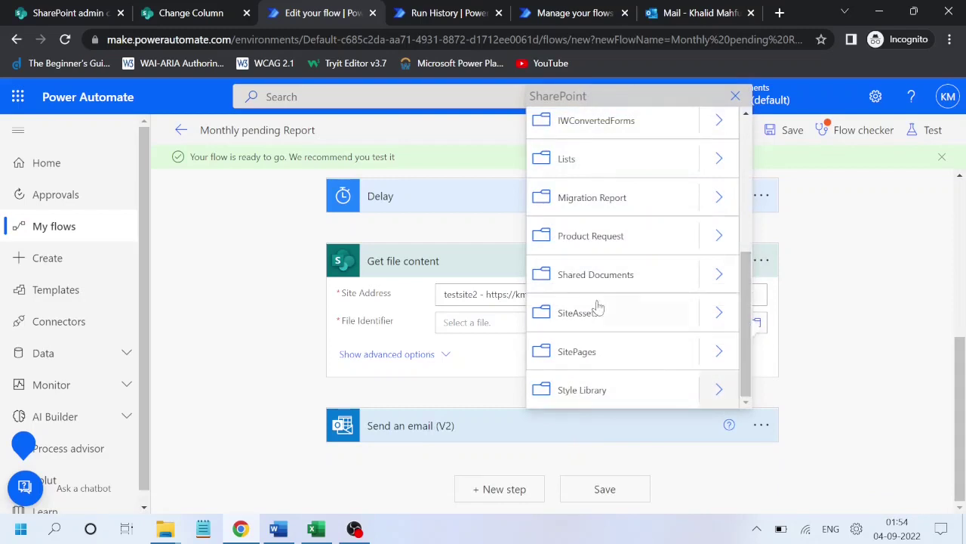
{"action": "left_click", "coordinate": [716, 273]}
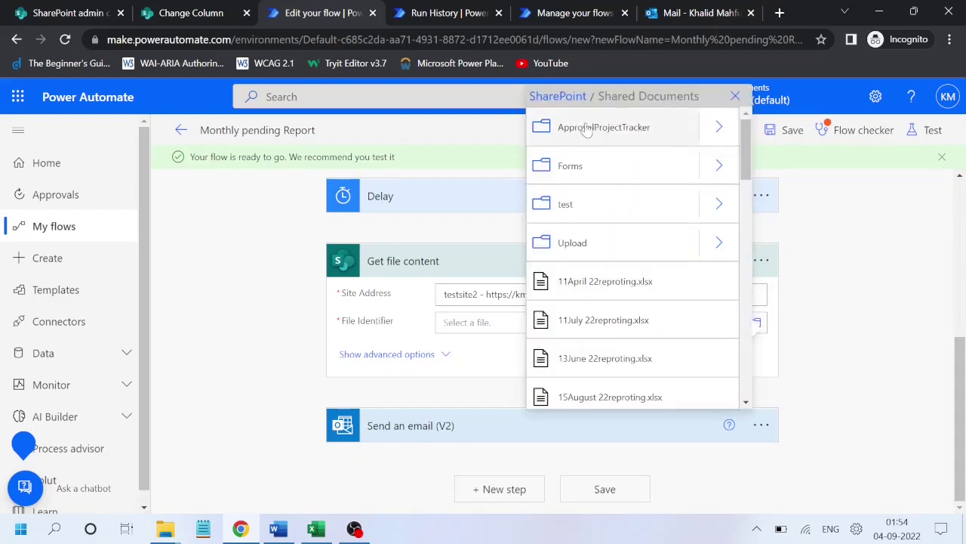
{"action": "left_click", "coordinate": [721, 128]}
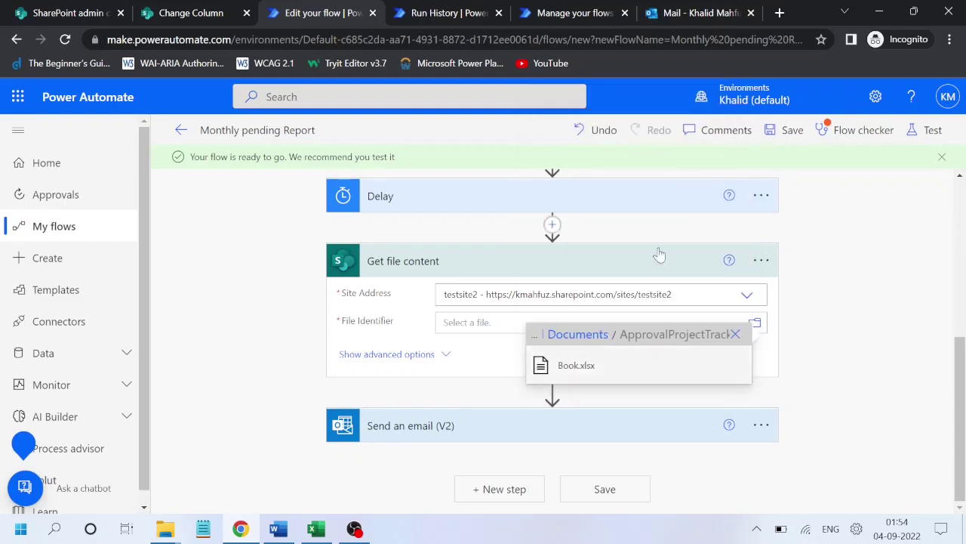
{"action": "key", "text": "Escape"}
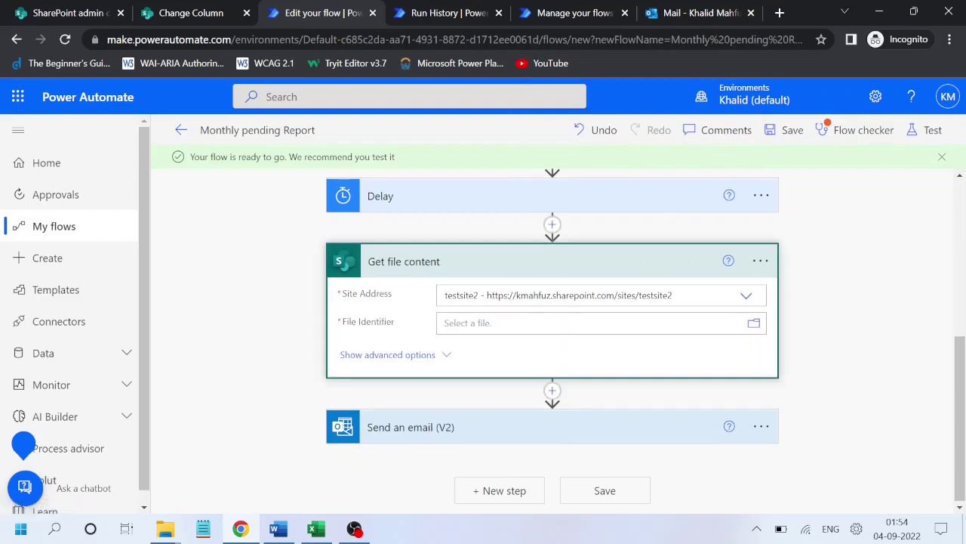
- Set the File Identifier of Get file content to the Id value from Create file
{"action": "left_click", "coordinate": [487, 323]}
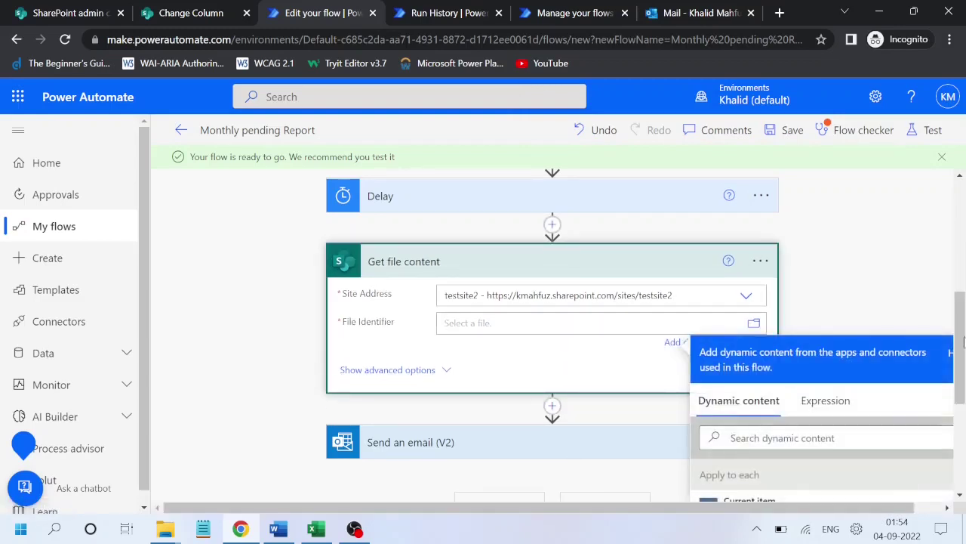
{"action": "scroll", "coordinate": [961, 345], "scroll_direction": "down", "scroll_amount": 3}
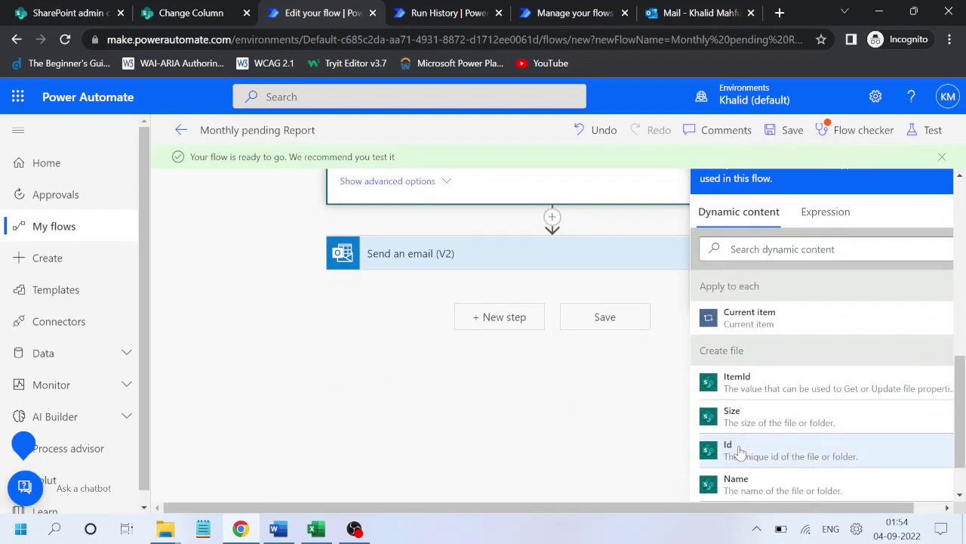
{"action": "left_click", "coordinate": [740, 451]}
{"action": "left_click", "coordinate": [569, 421]}
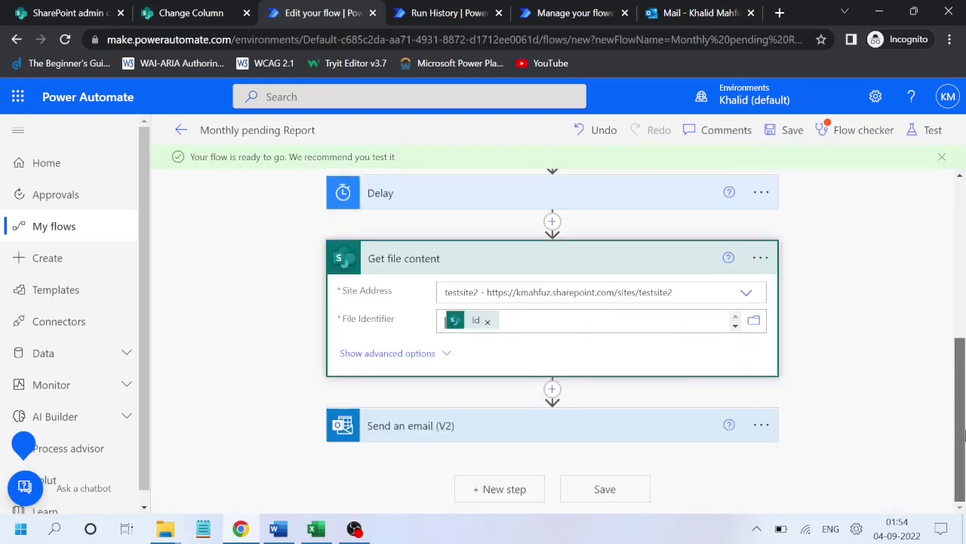
- Set the first attachment's content in Send an email (V2) to File Content from Get file content, and save the flow
{"action": "left_click", "coordinate": [491, 427]}
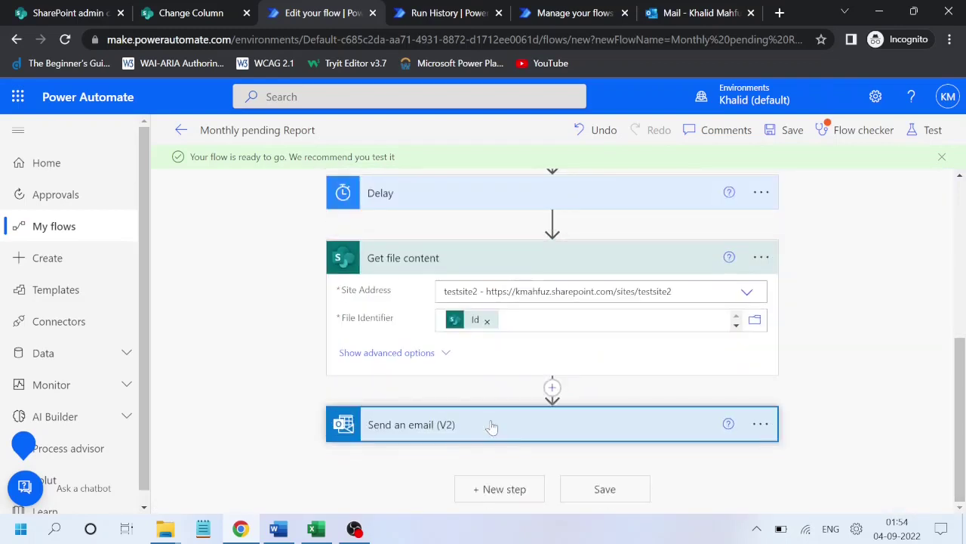
{"action": "left_click_drag", "start_coordinate": [960, 321], "coordinate": [960, 449]}
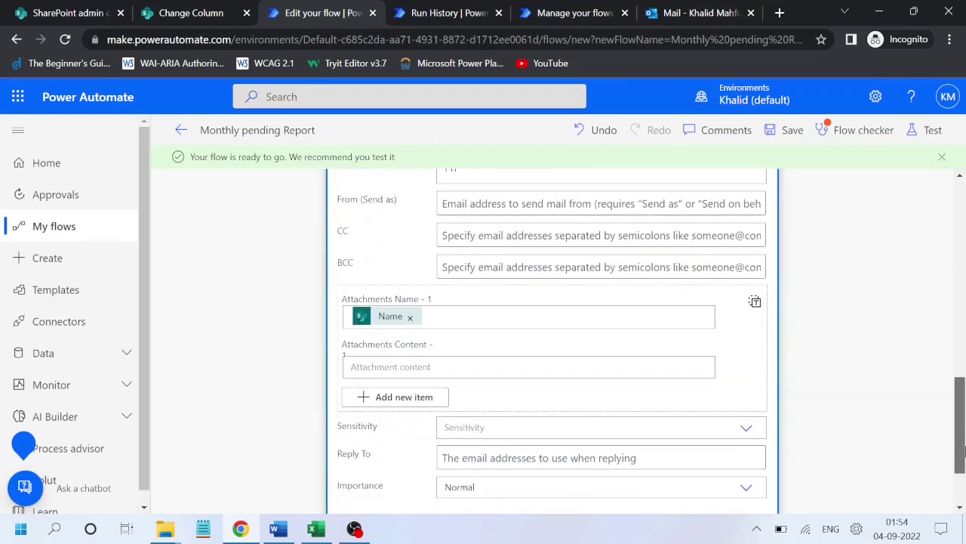
{"action": "left_click", "coordinate": [528, 367]}
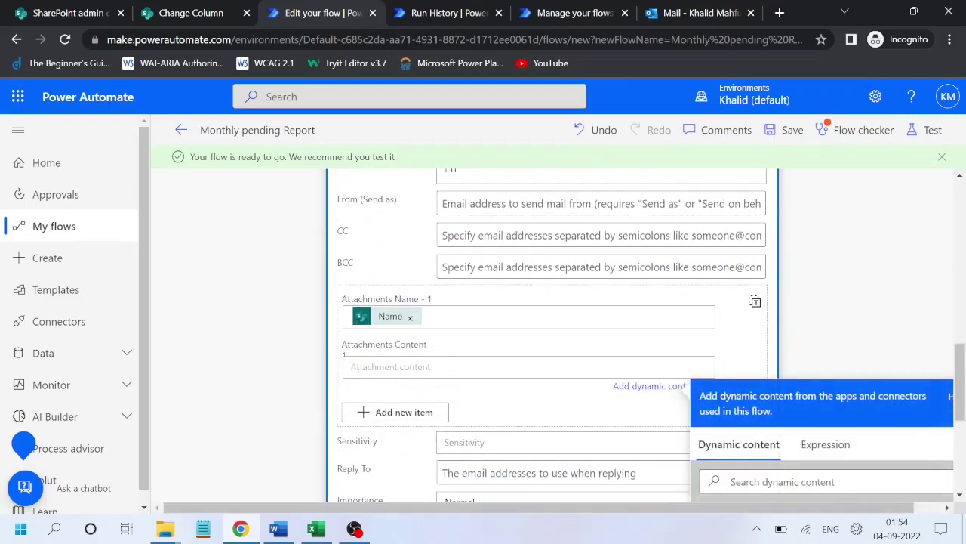
{"action": "left_click_drag", "start_coordinate": [960, 432], "coordinate": [963, 502]}
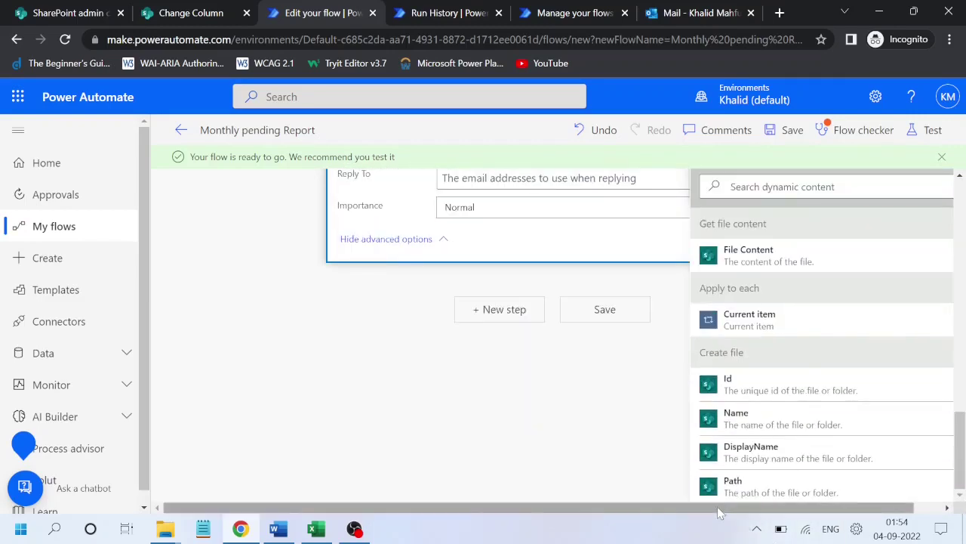
{"action": "left_click_drag", "start_coordinate": [721, 509], "coordinate": [921, 495]}
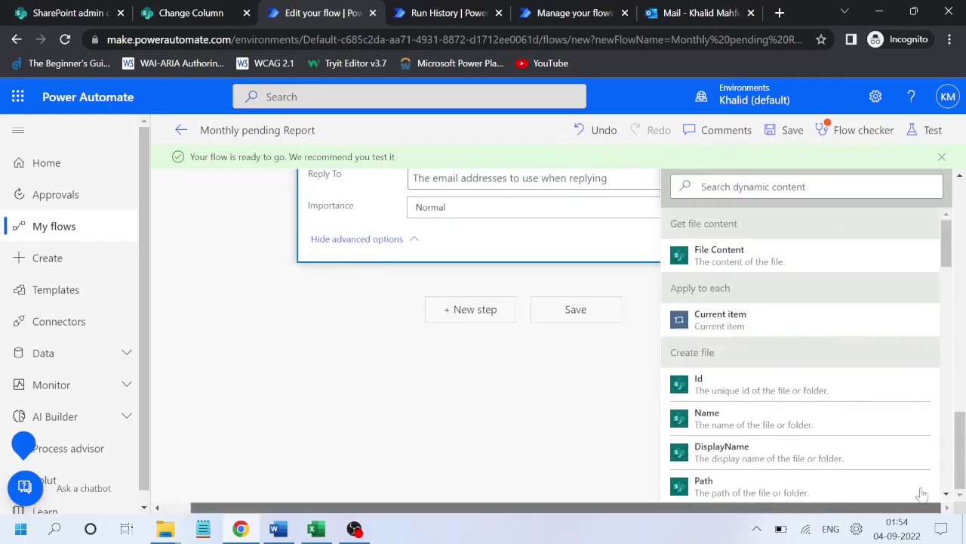
{"action": "left_click", "coordinate": [735, 257]}
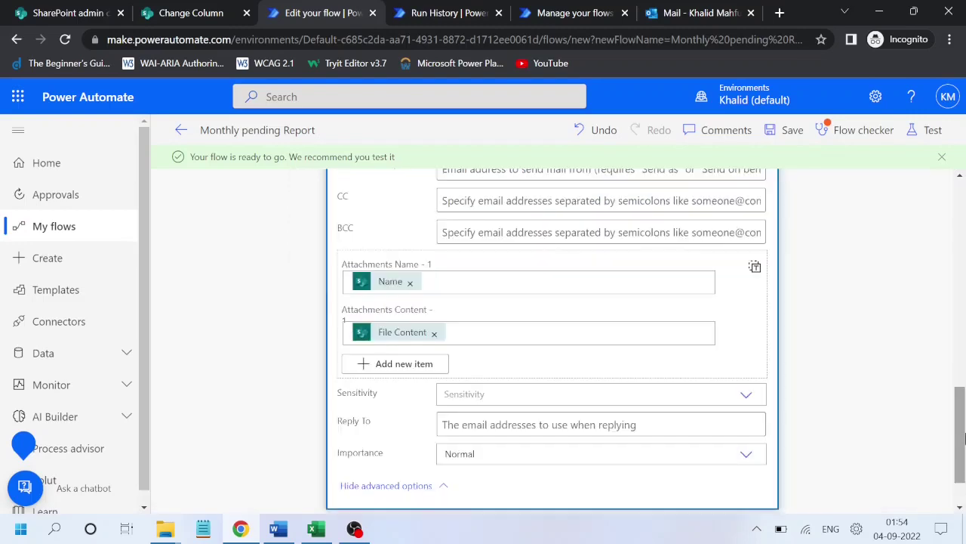
{"action": "scroll", "coordinate": [964, 437], "scroll_direction": "up", "scroll_amount": 4}
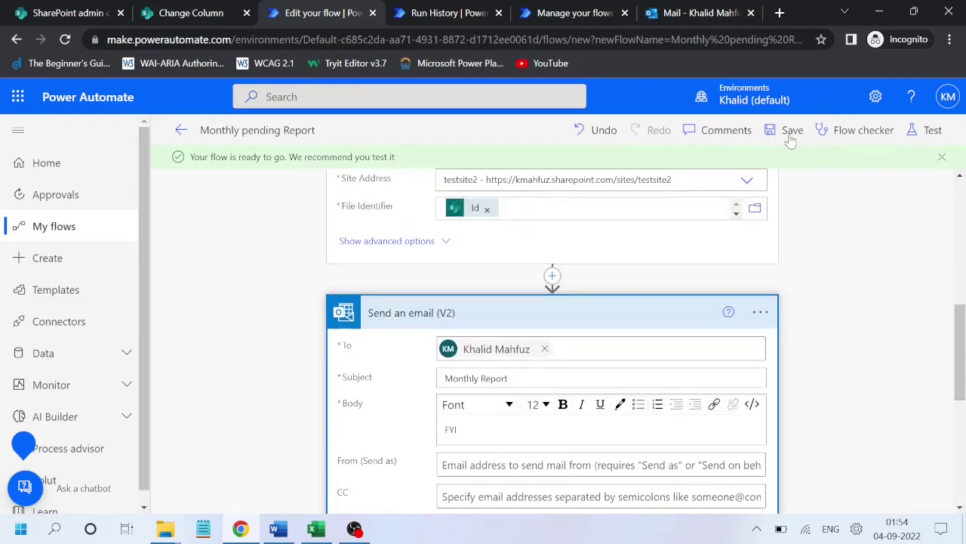
{"action": "left_click", "coordinate": [789, 136]}
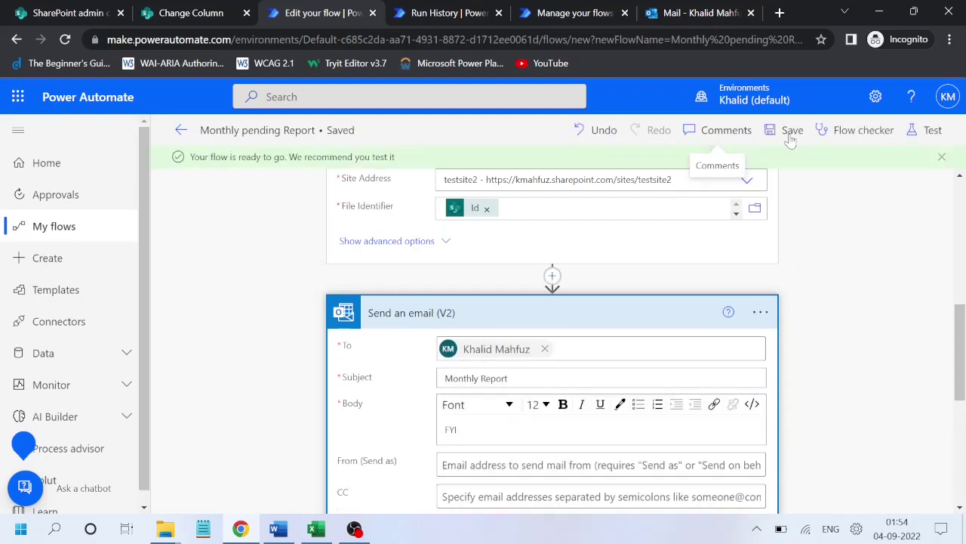
- Collapse the Send an email (V2) and Get file content actions and review the flow's sequence from Recurrence to the email
{"action": "left_click", "coordinate": [642, 314]}
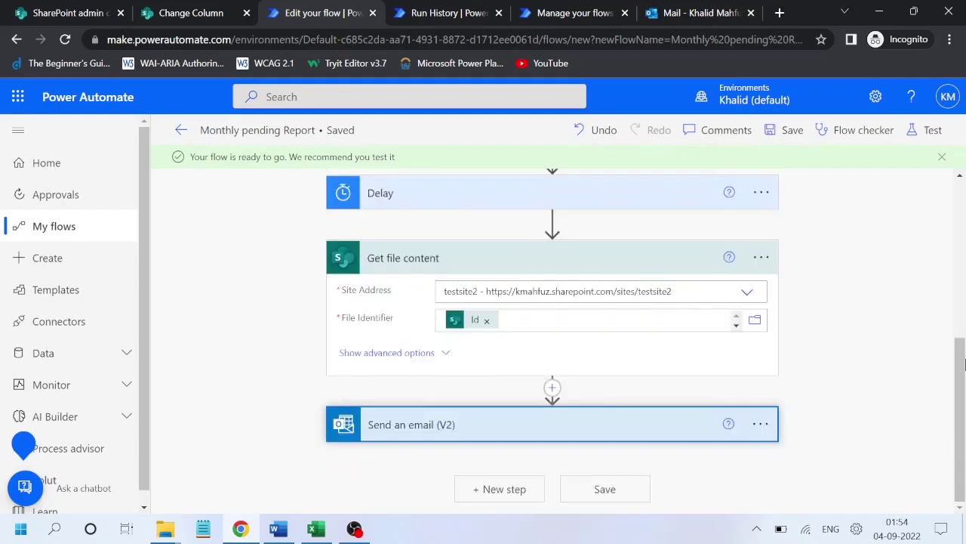
{"action": "scroll", "coordinate": [641, 314], "scroll_direction": "up", "scroll_amount": 1}
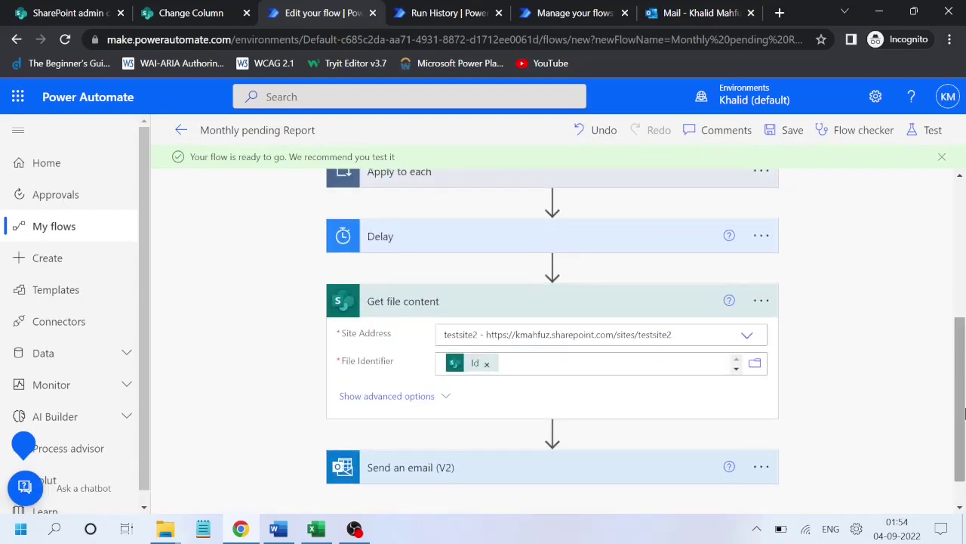
{"action": "left_click", "coordinate": [581, 321]}
{"action": "left_click_drag", "start_coordinate": [961, 378], "coordinate": [960, 175]}
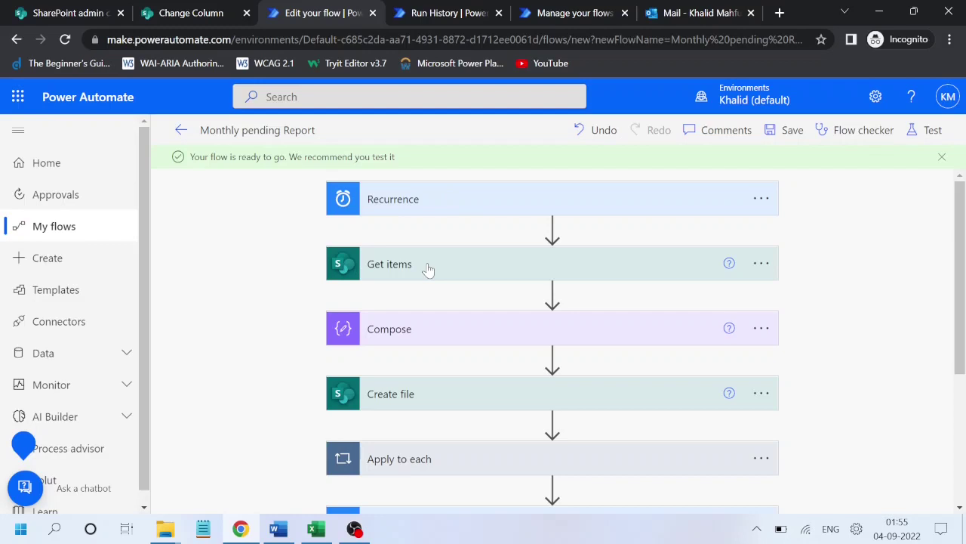
{"action": "scroll", "coordinate": [509, 243], "scroll_direction": "down", "scroll_amount": 2}
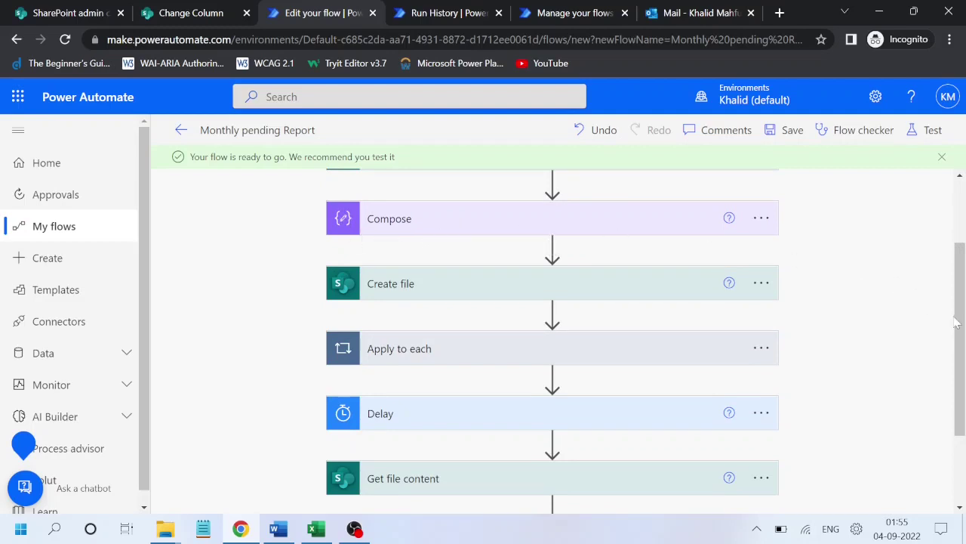
{"action": "left_click_drag", "start_coordinate": [959, 321], "coordinate": [964, 353]}
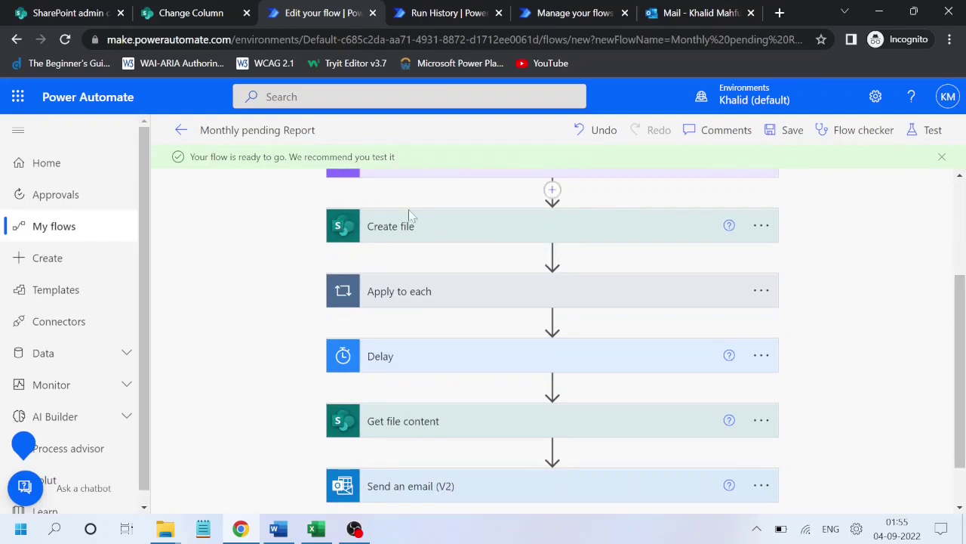
{"action": "scroll", "coordinate": [634, 253], "scroll_direction": "down", "scroll_amount": 1}
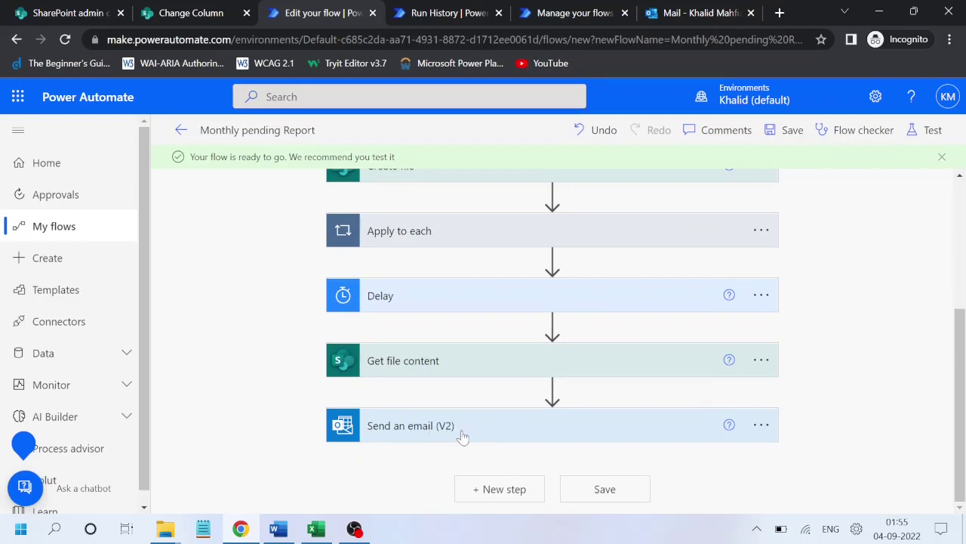
- Run a manual test of the Monthly pending Report flow and follow the progress of its actions
{"action": "left_click", "coordinate": [932, 133]}
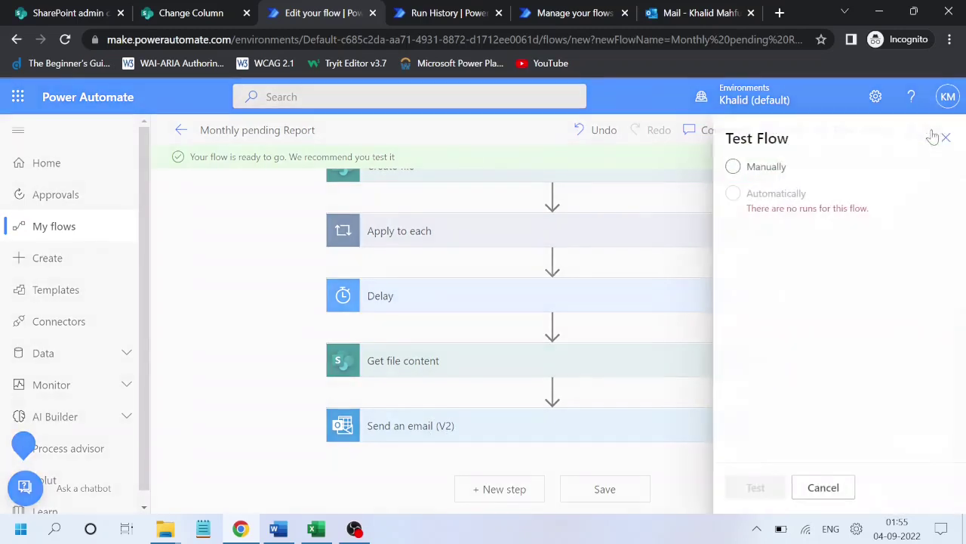
{"action": "left_click", "coordinate": [730, 167]}
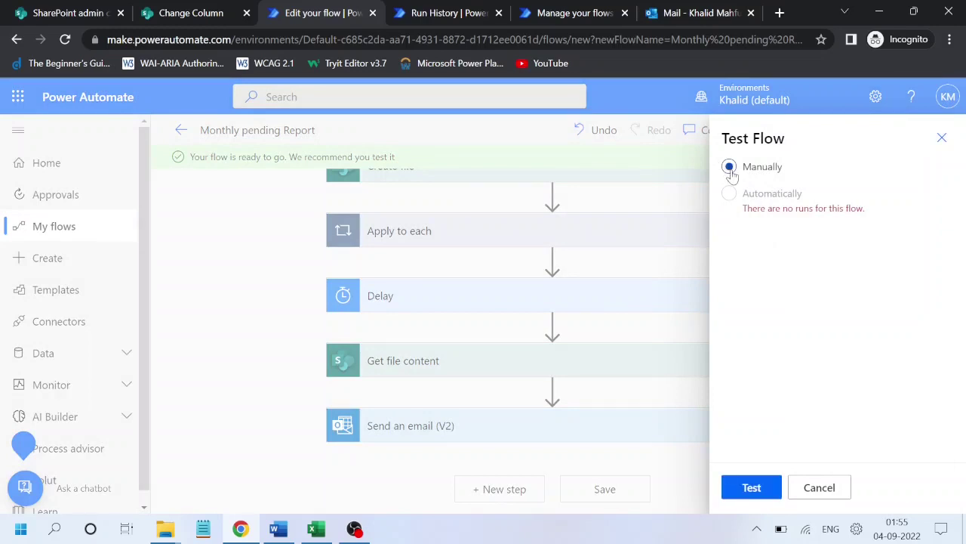
{"action": "left_click", "coordinate": [752, 489]}
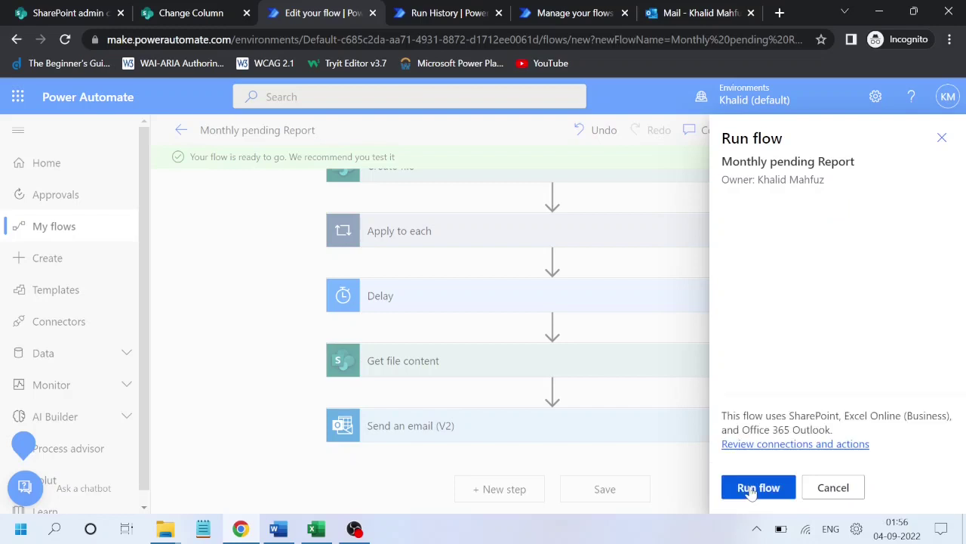
{"action": "left_click", "coordinate": [751, 489]}
{"action": "left_click", "coordinate": [752, 491]}
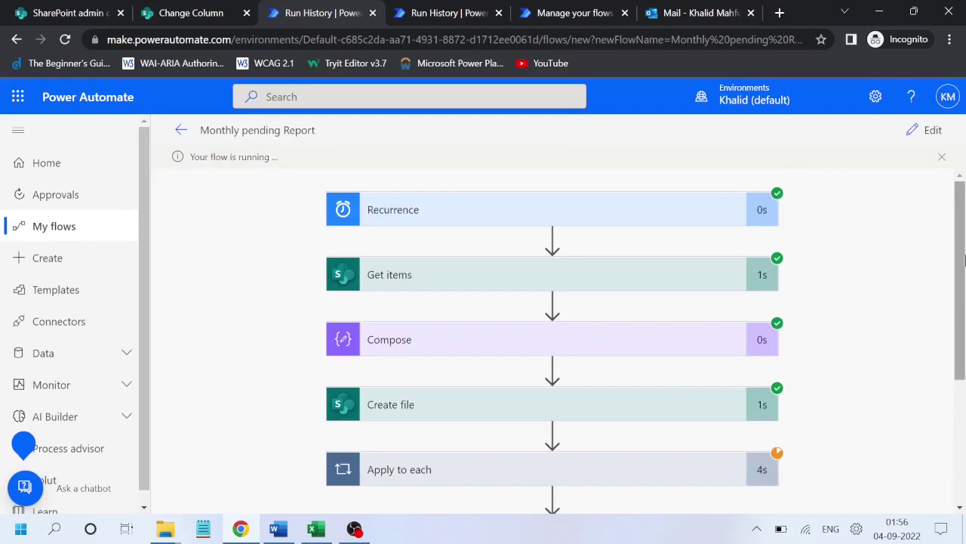
{"action": "left_click_drag", "start_coordinate": [964, 234], "coordinate": [963, 261]}
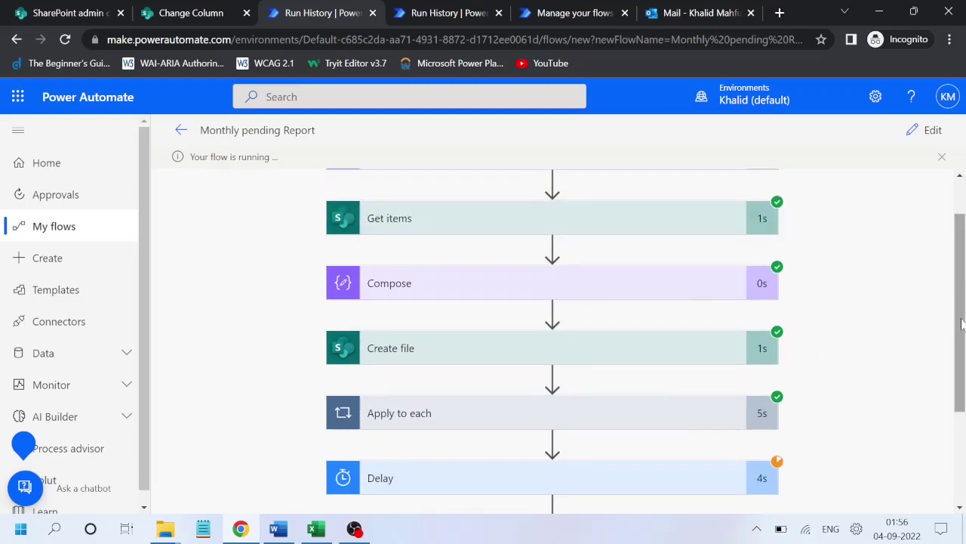
{"action": "left_click_drag", "start_coordinate": [964, 304], "coordinate": [962, 357]}
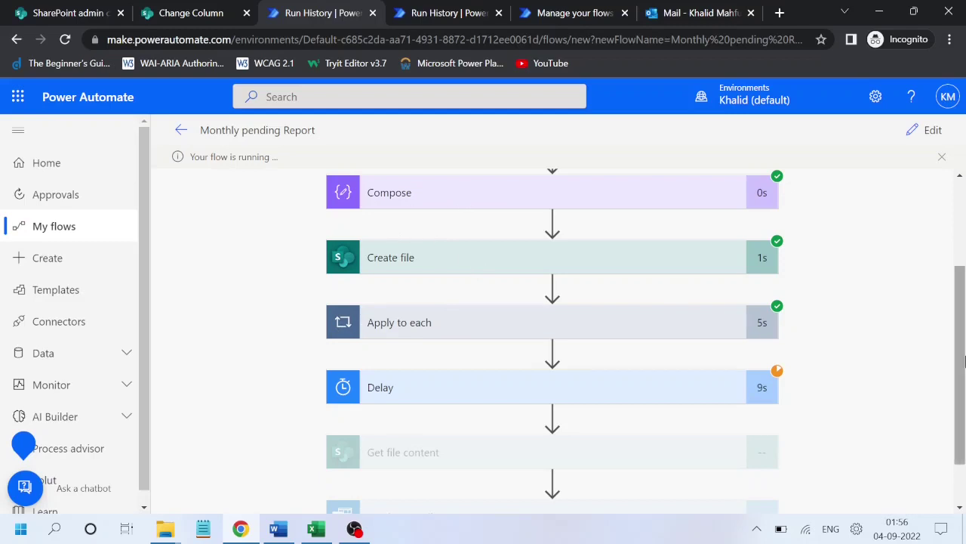
{"action": "scroll", "coordinate": [964, 377], "scroll_direction": "down", "scroll_amount": 1}
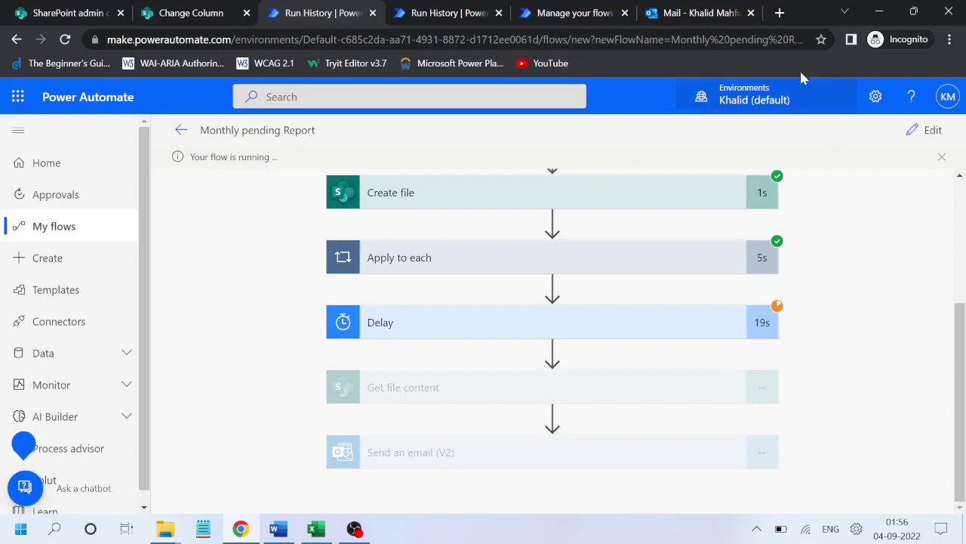
- Open the ApprovalProjectTracker folder in testsite2's Documents library, and check it and the Outlook inbox for the flow's output
{"action": "left_click", "coordinate": [692, 14]}
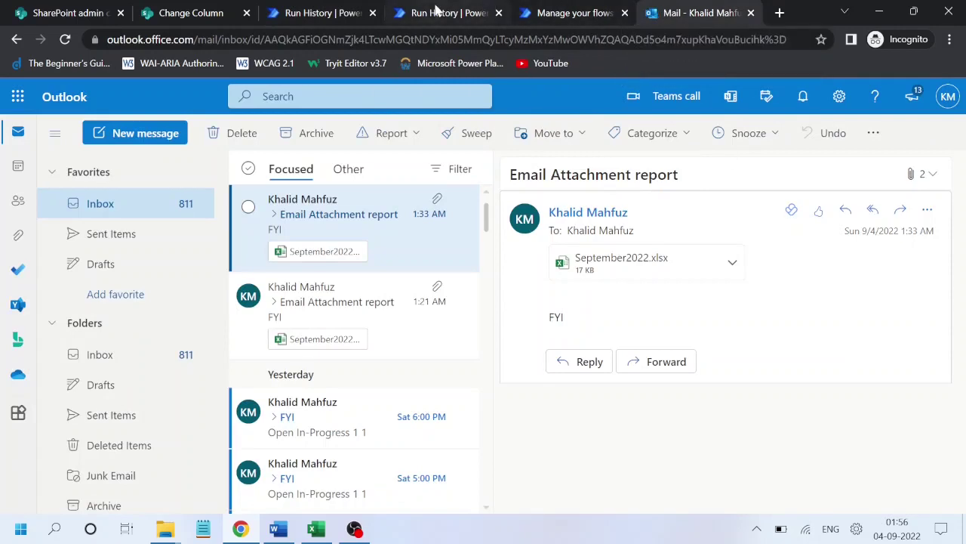
{"action": "left_click_drag", "start_coordinate": [649, 12], "coordinate": [429, 16]}
{"action": "left_click", "coordinate": [204, 19]}
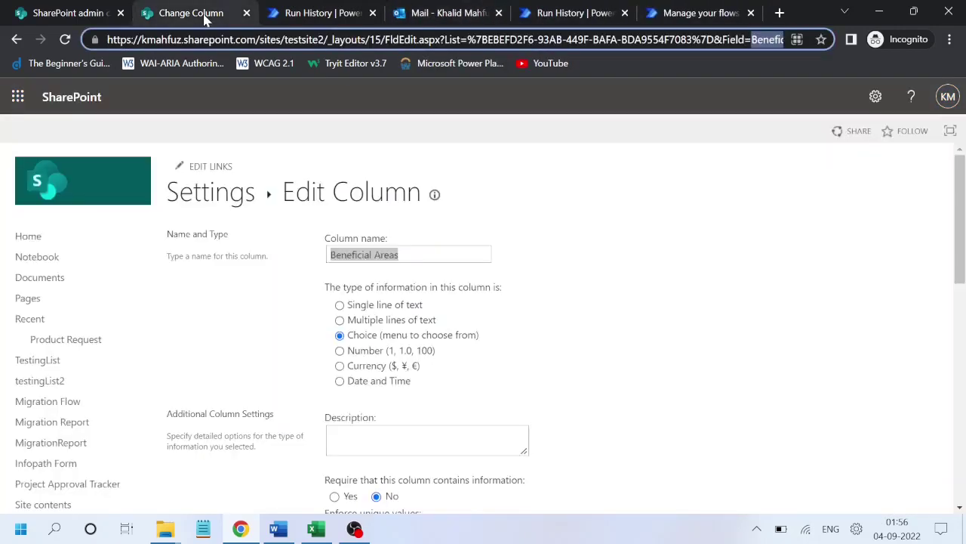
{"action": "left_click", "coordinate": [65, 291]}
{"action": "left_click", "coordinate": [65, 291]}
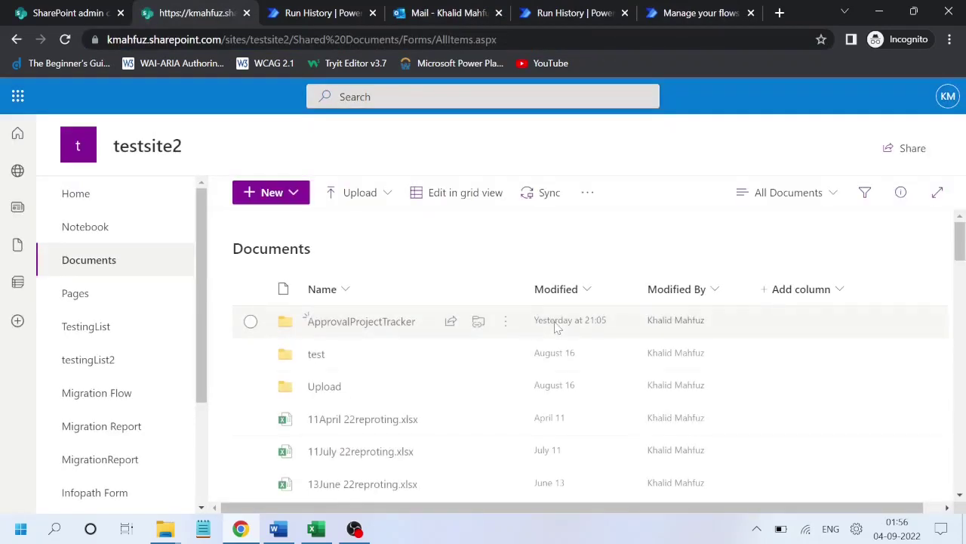
{"action": "left_click", "coordinate": [390, 323]}
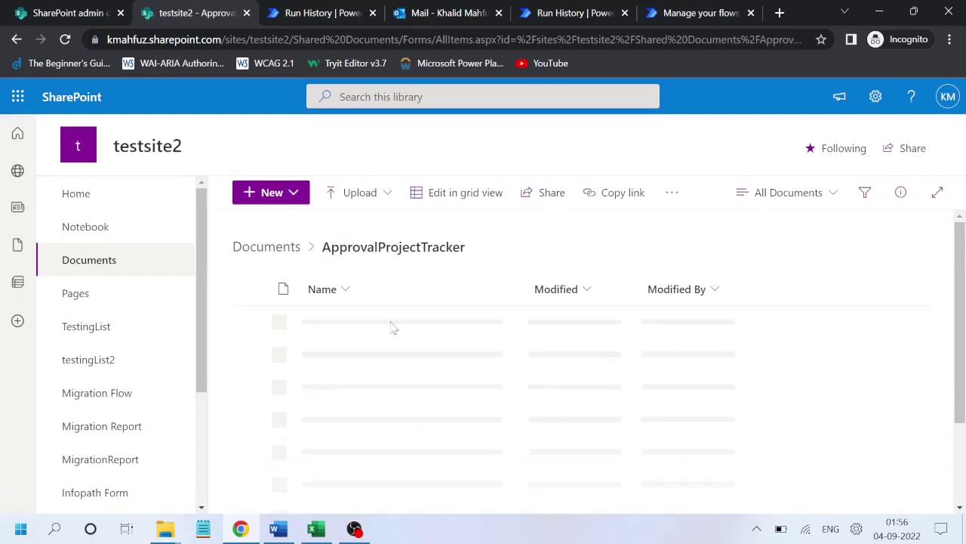
{"action": "left_click", "coordinate": [447, 13]}
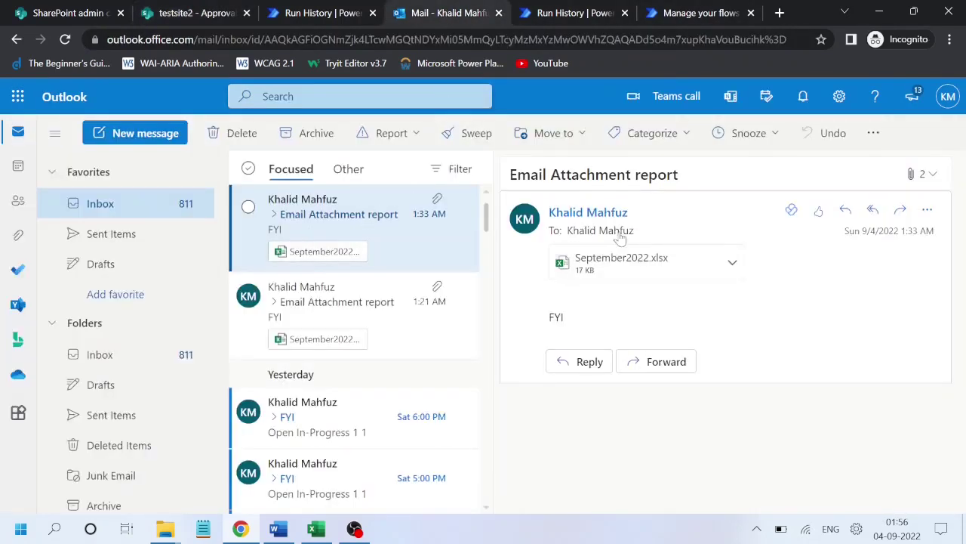
{"action": "left_click", "coordinate": [203, 13]}
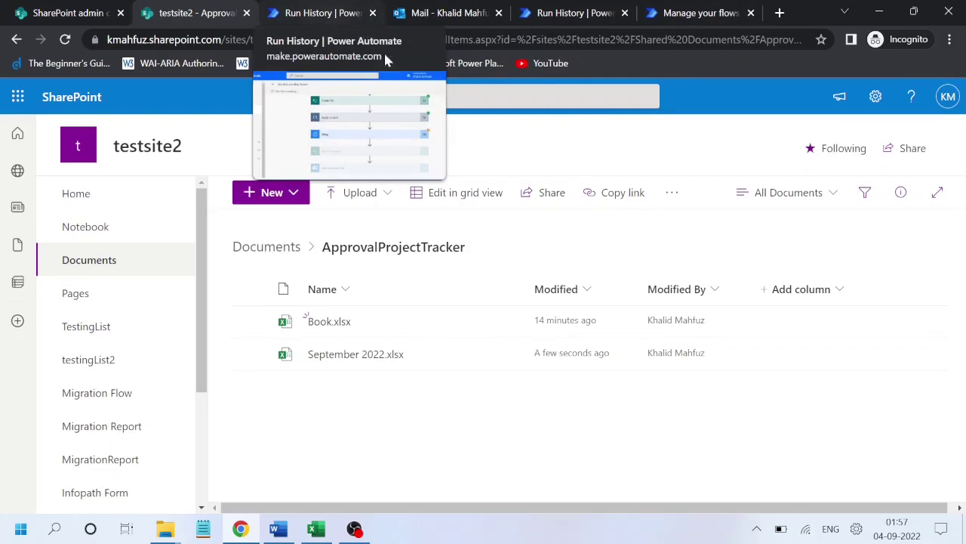
- Preview the September 2022.xlsx attachment of the Monthly Report email in Outlook, widen the BeneficialAreas column to inspect the rows, and close it
{"action": "left_click", "coordinate": [441, 21]}
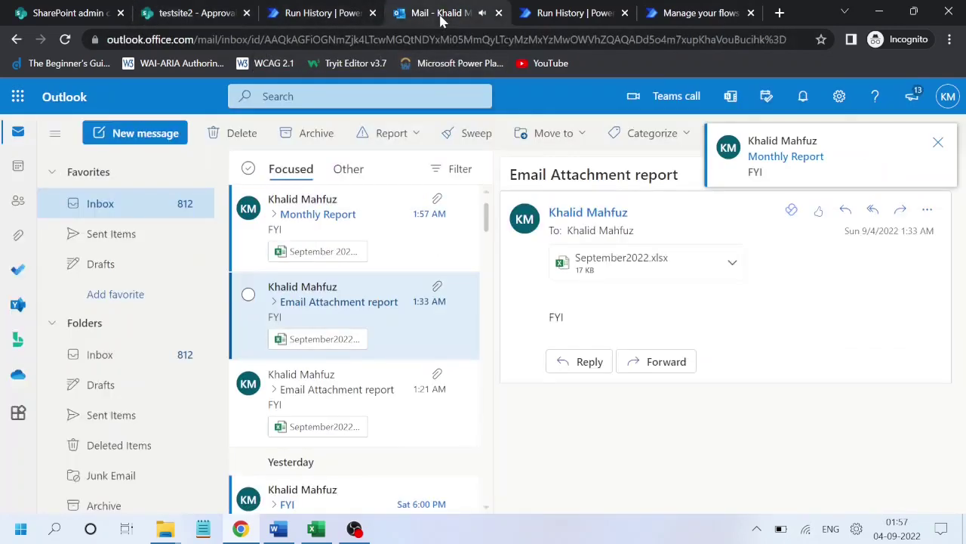
{"action": "left_click", "coordinate": [305, 217]}
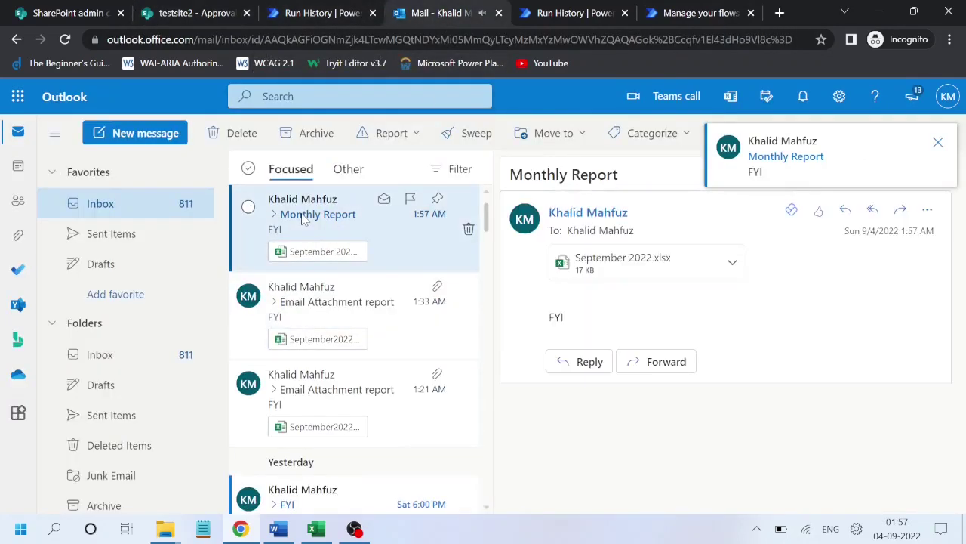
{"action": "left_click", "coordinate": [662, 266]}
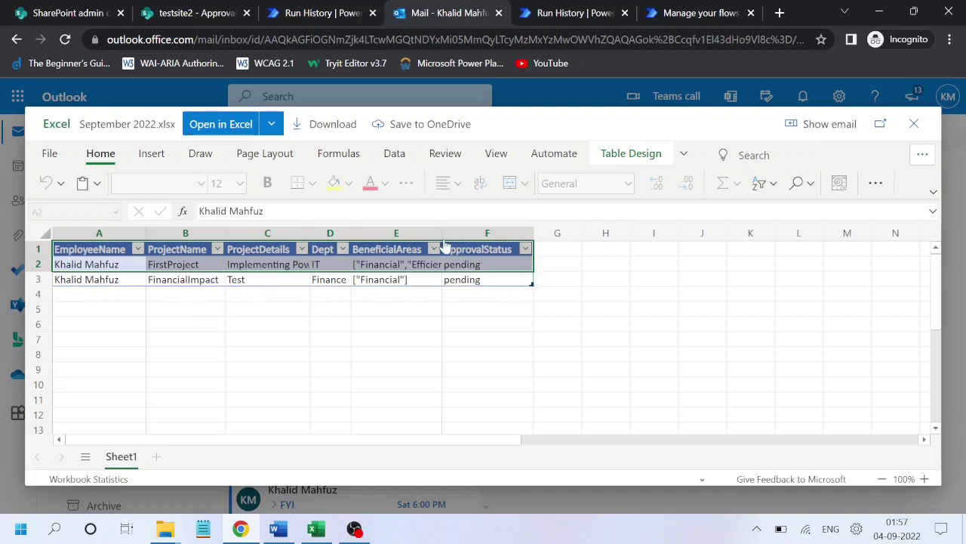
{"action": "left_click_drag", "start_coordinate": [442, 234], "coordinate": [563, 235]}
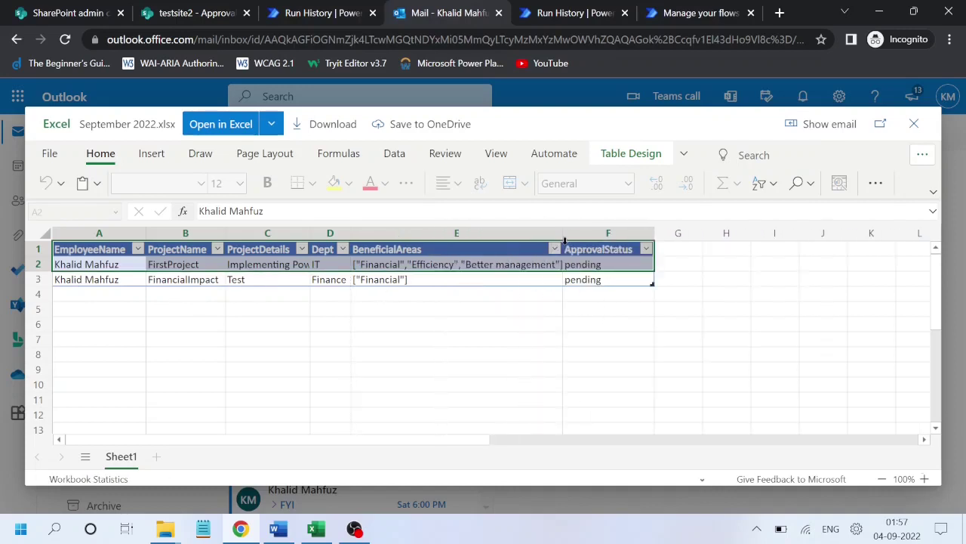
{"action": "left_click", "coordinate": [272, 280]}
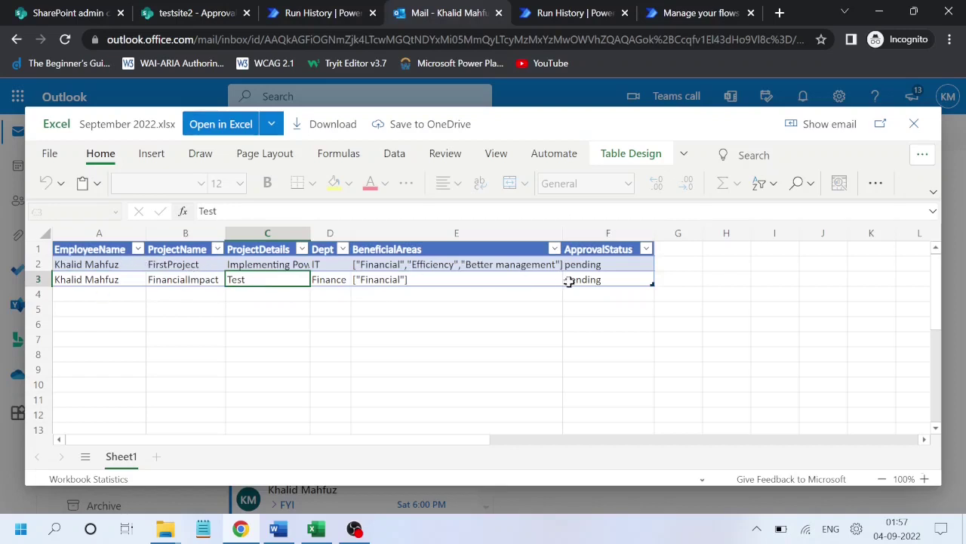
{"action": "left_click", "coordinate": [915, 124]}
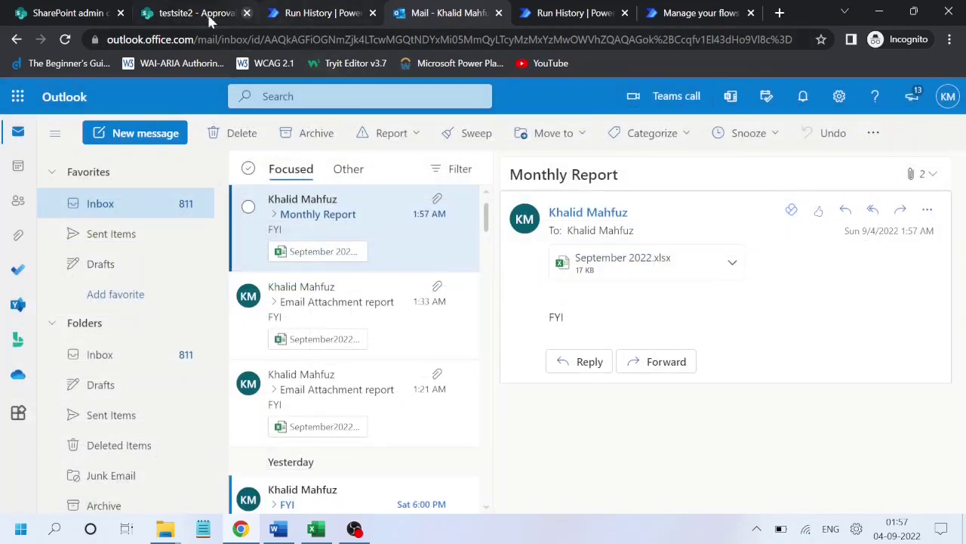
- Return to the Monthly pending Report run in Power Automate and examine the status of its actions up to Recurrence
{"action": "left_click", "coordinate": [195, 13]}
{"action": "left_click", "coordinate": [330, 11]}
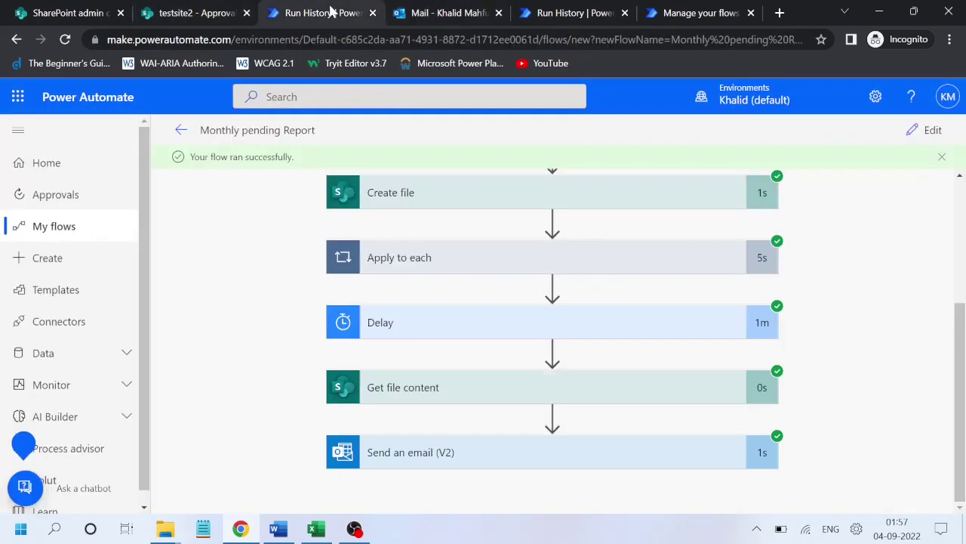
{"action": "left_click", "coordinate": [453, 14]}
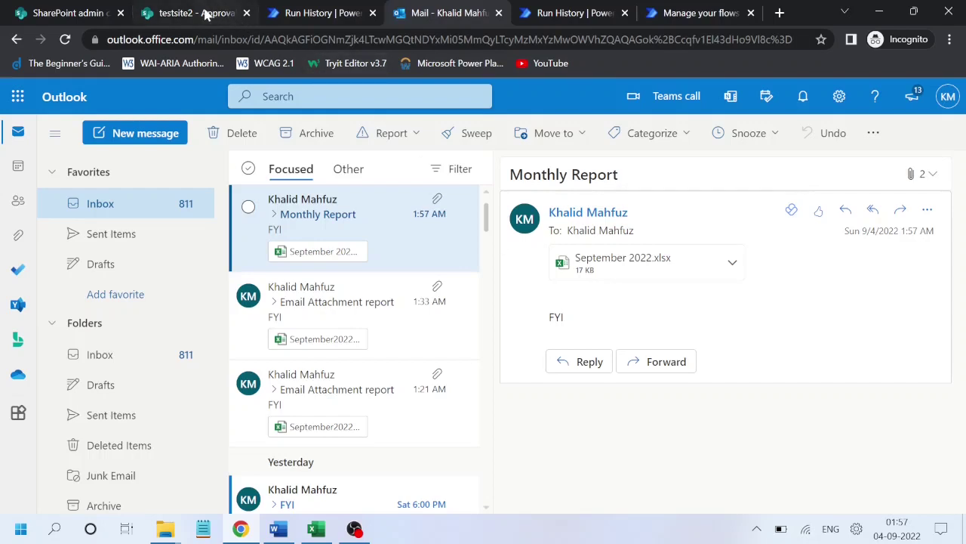
{"action": "left_click", "coordinate": [326, 15]}
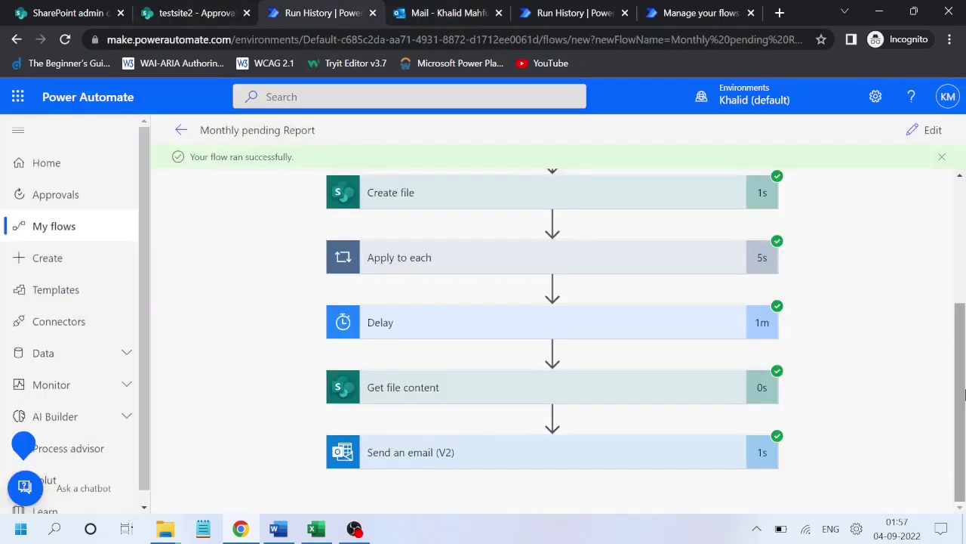
{"action": "left_click_drag", "start_coordinate": [953, 311], "coordinate": [954, 191]}
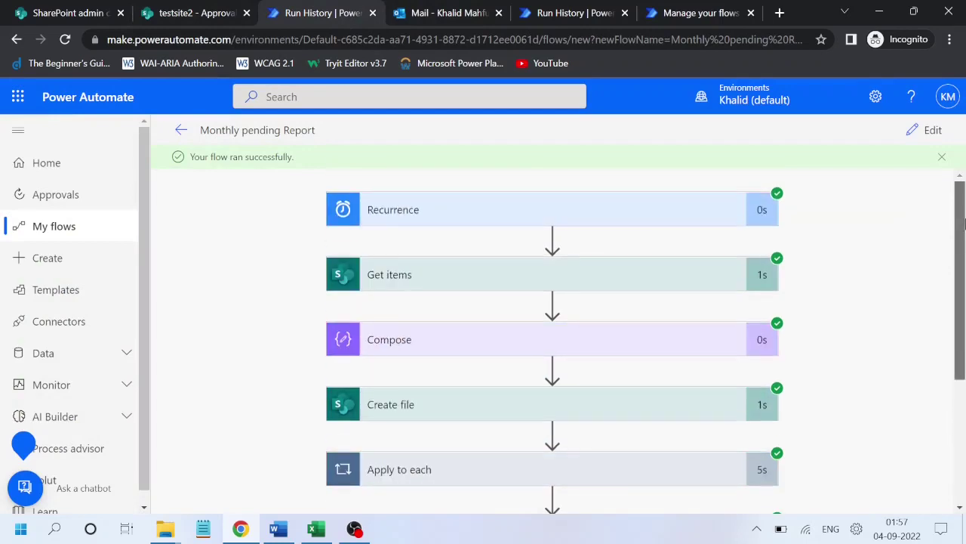